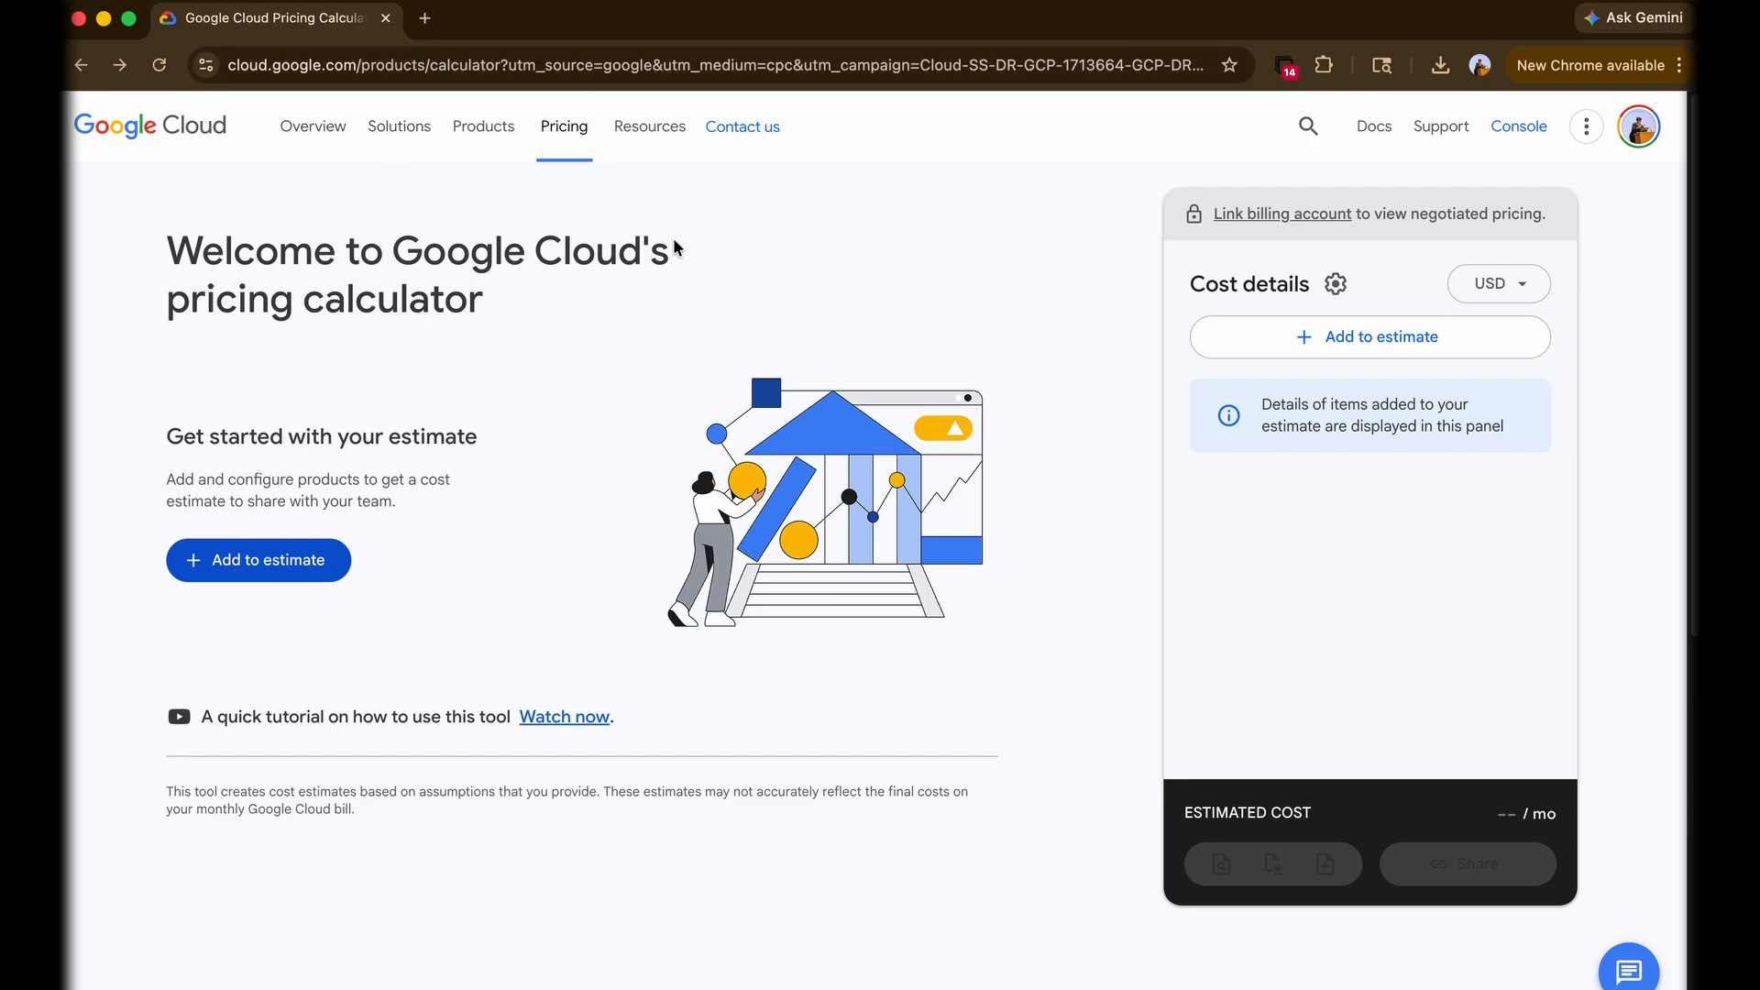
# - Open the Google Cloud Pricing Calculator from a web search for "google cloud pricing calculator" in a new tab, and close that tab
pyautogui.click(425, 17)
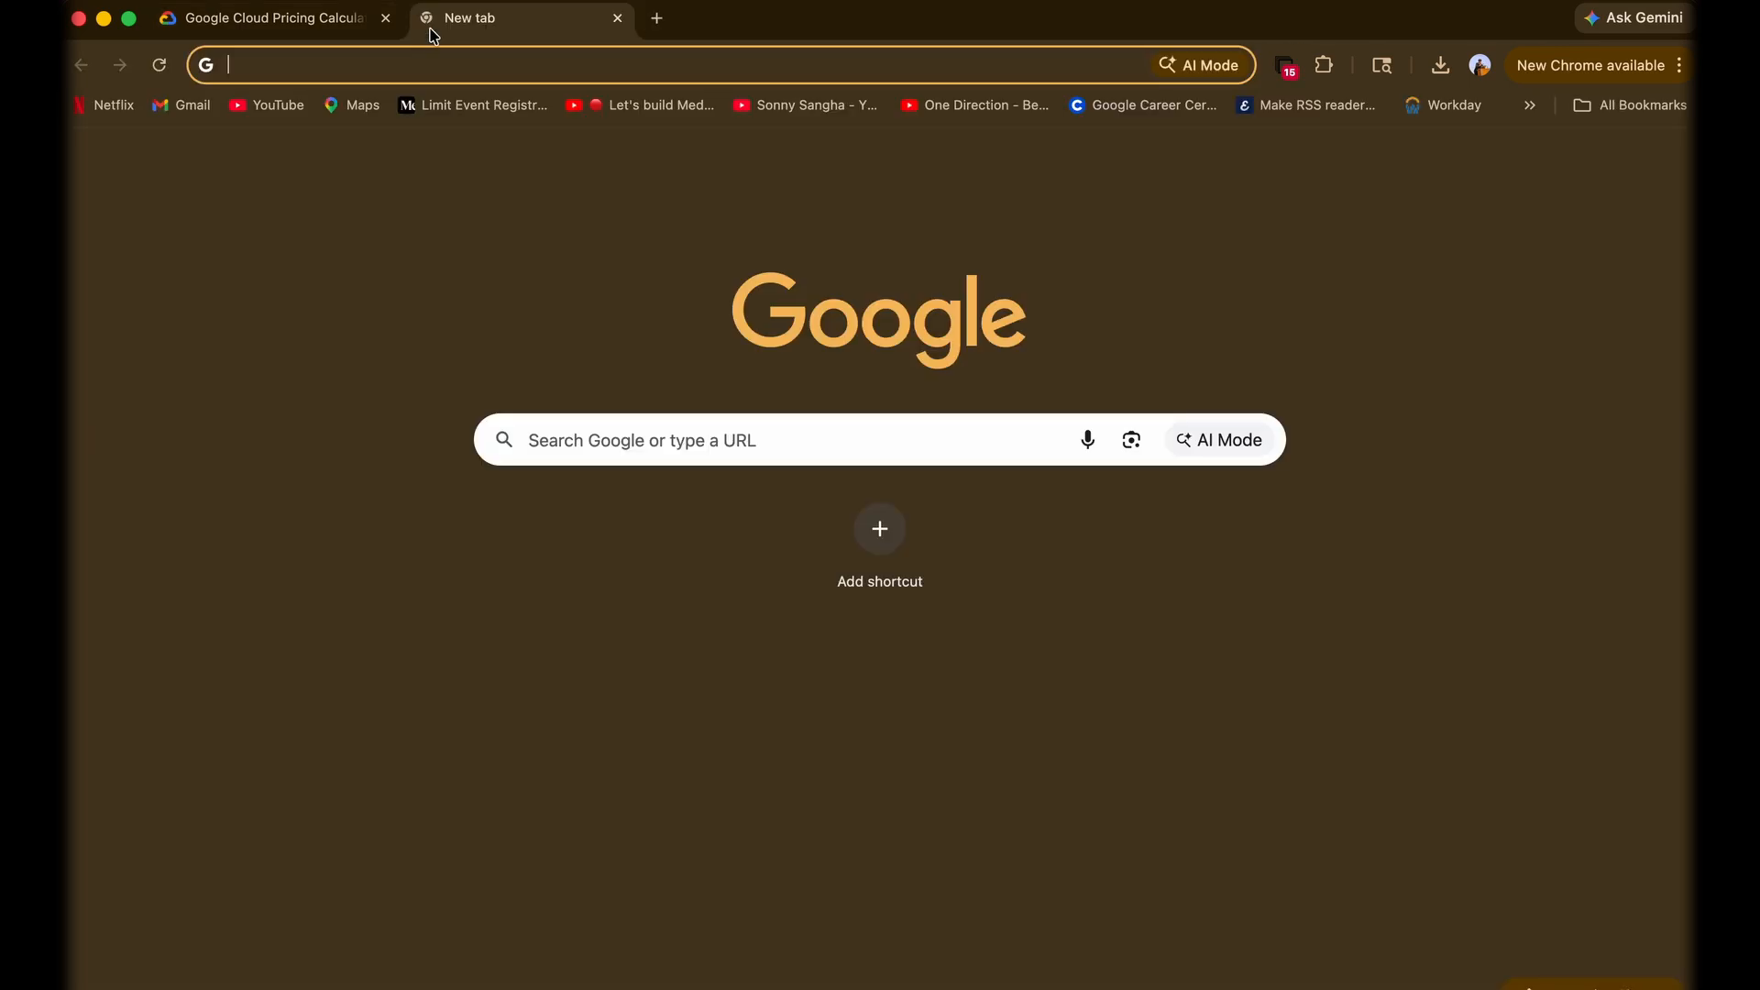
pyautogui.write('google cloud ')
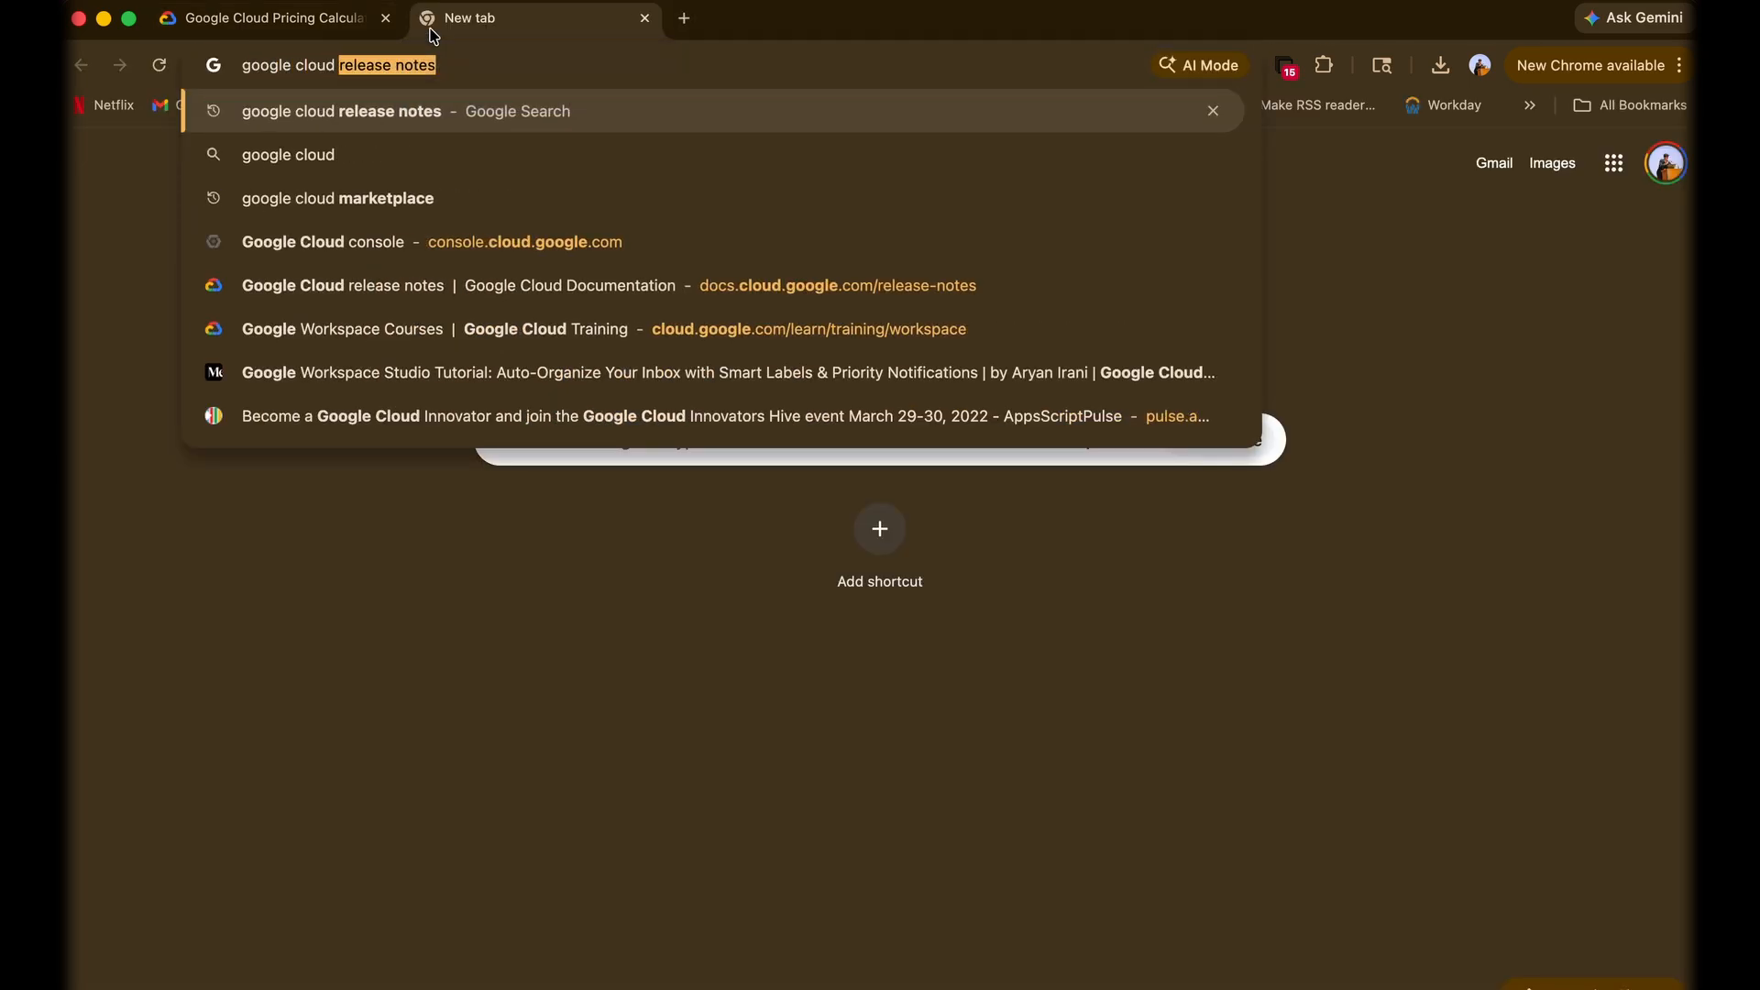
pyautogui.write('pricing calculator')
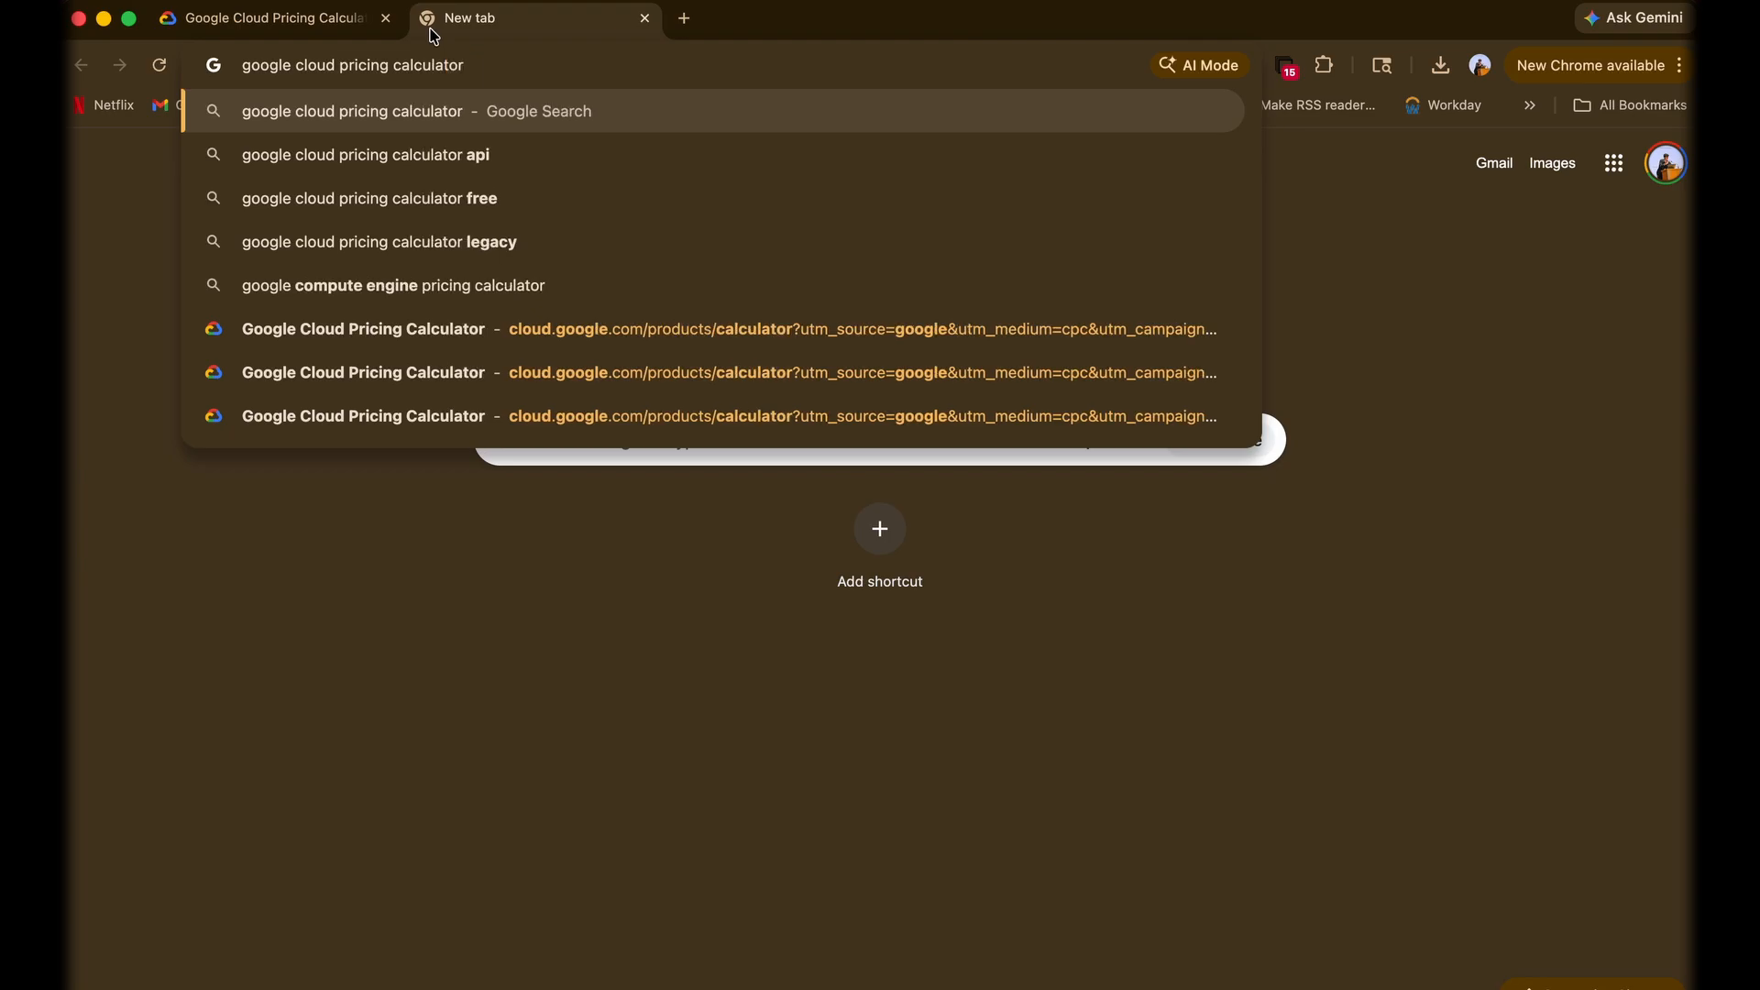
pyautogui.press('Return')
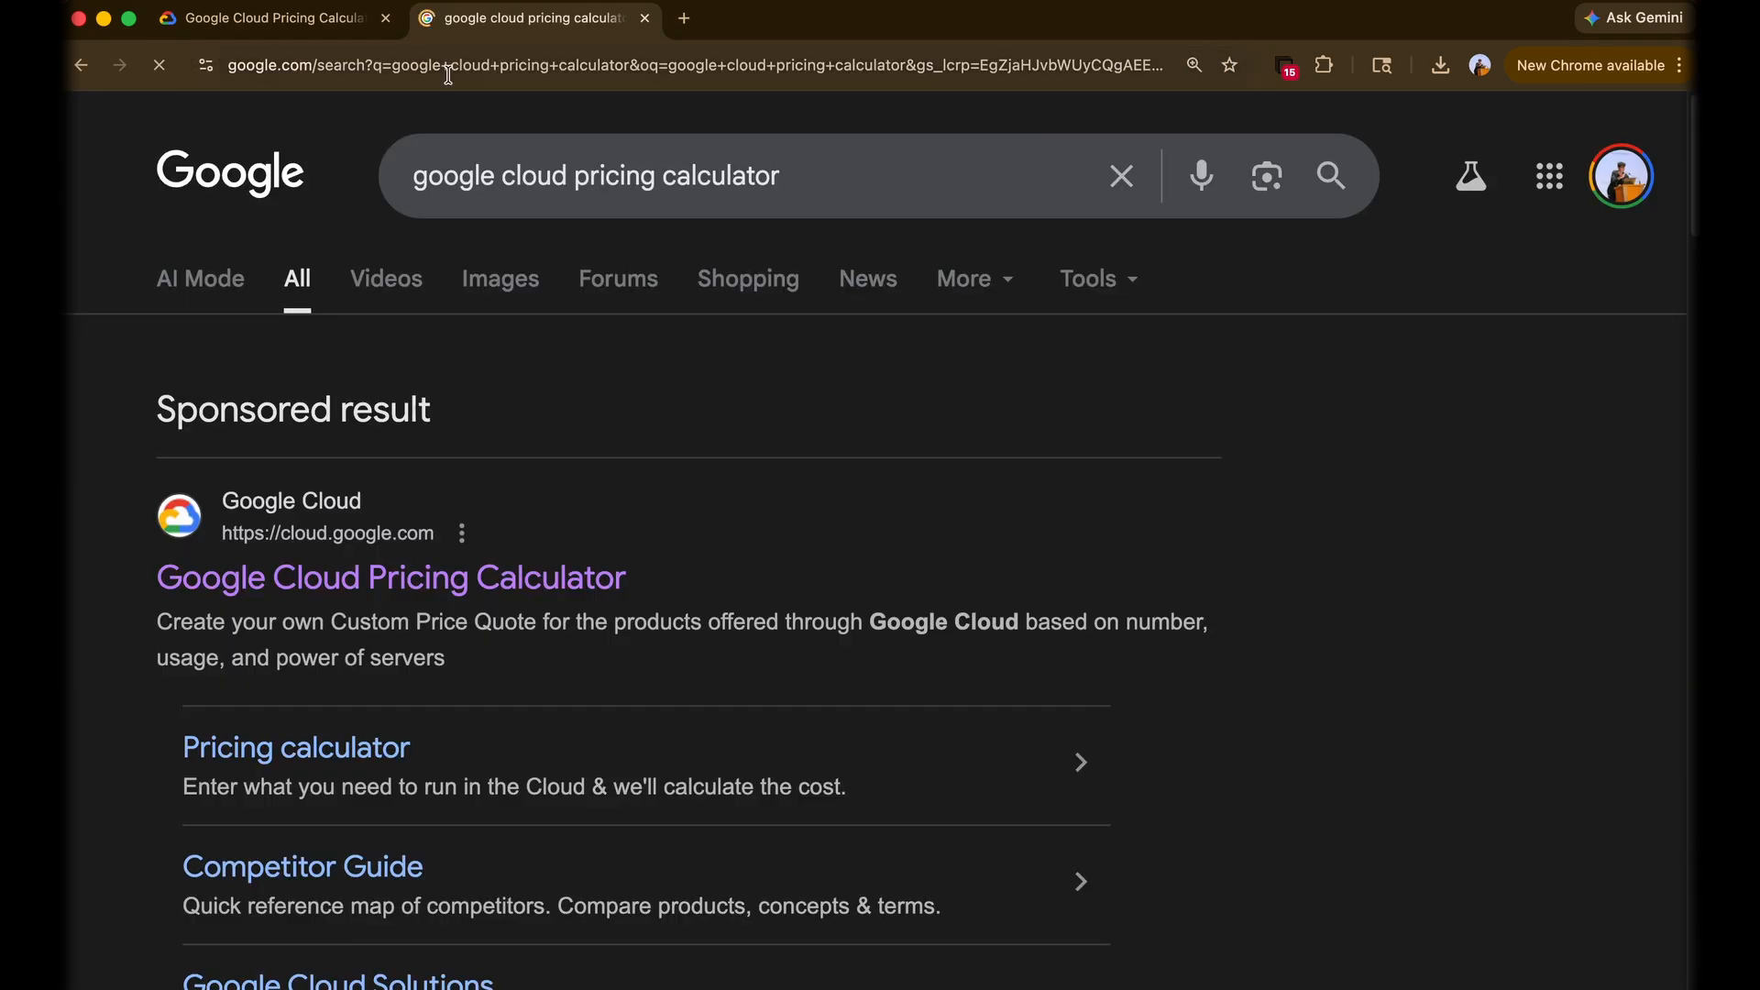
pyautogui.click(421, 533)
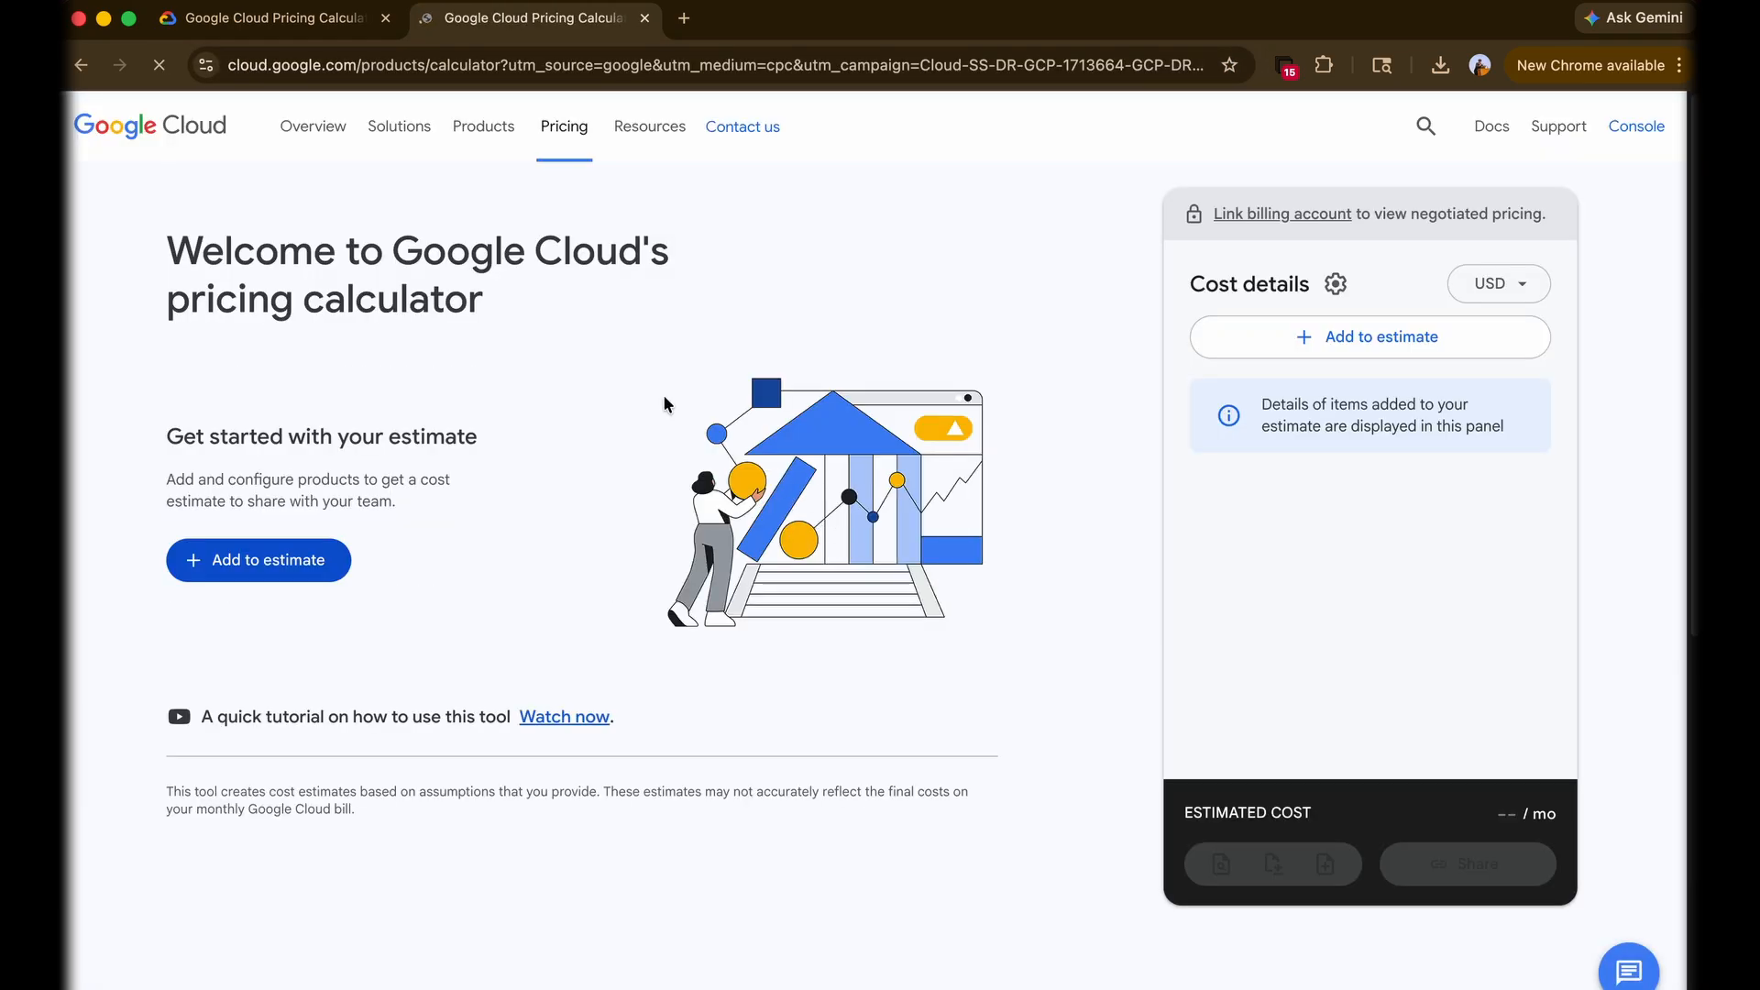
pyautogui.click(645, 18)
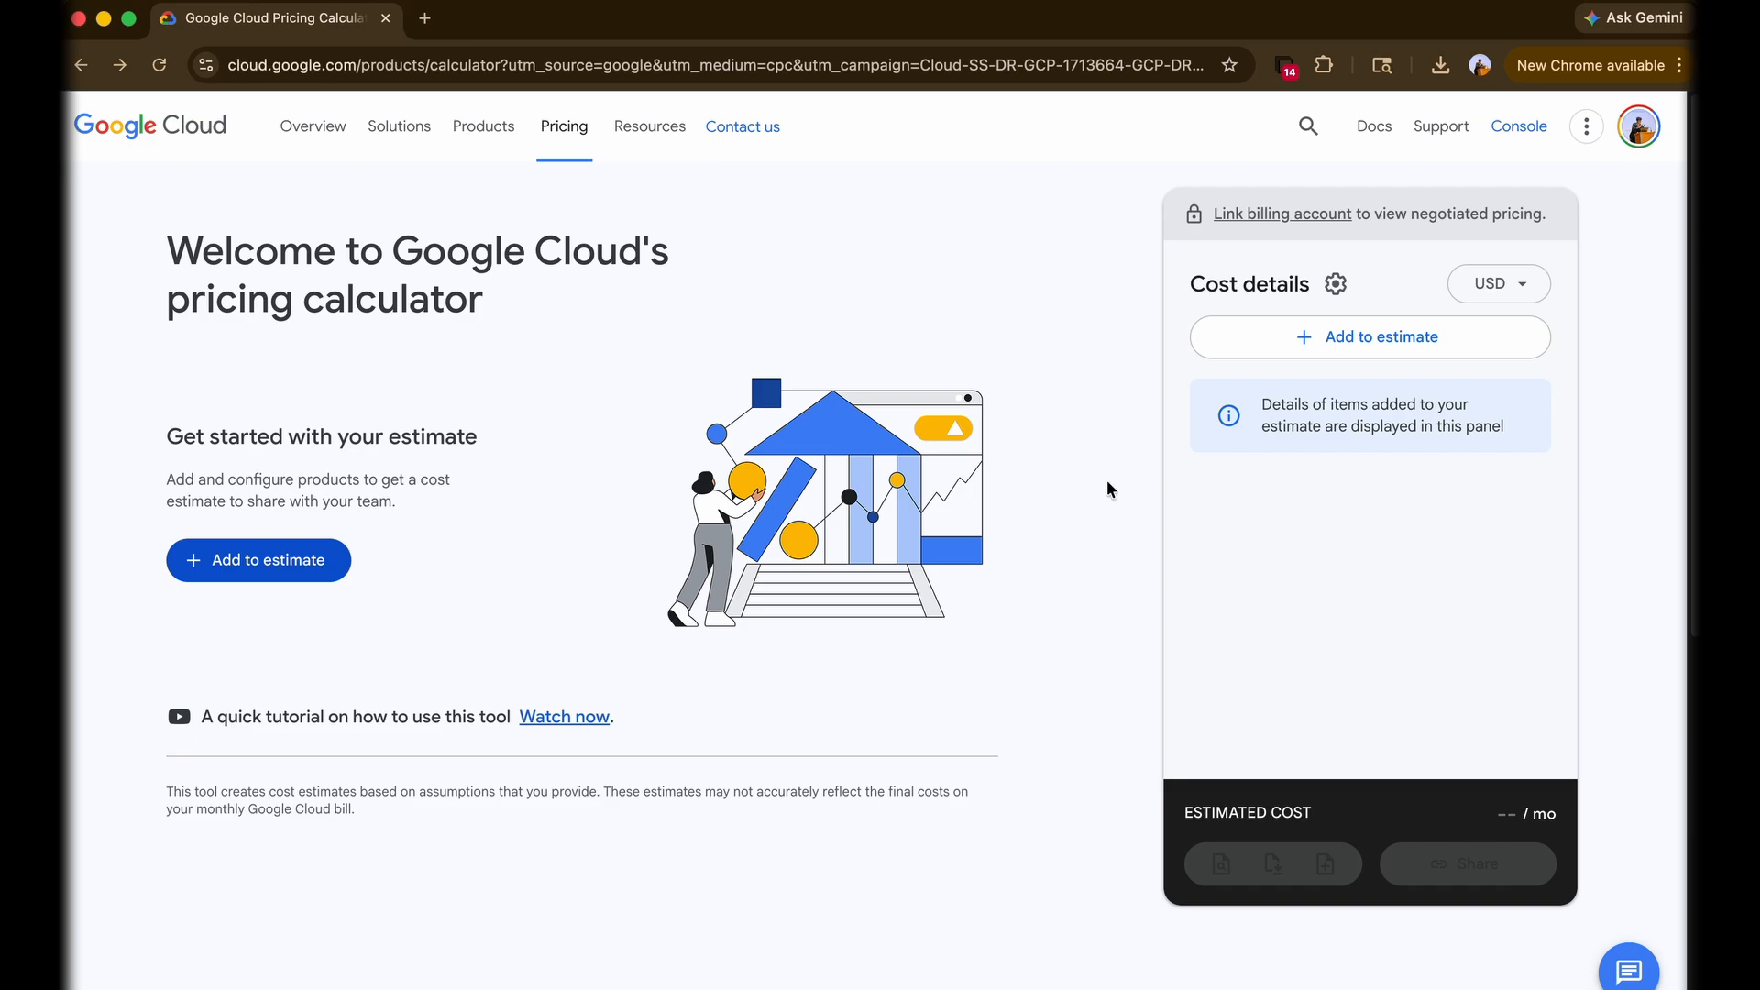
# - Review the billing account notice about negotiated pricing and the introductory text on getting started with an estimate
pyautogui.moveTo(1144, 197); pyautogui.dragTo(1570, 213)
pyautogui.click(1570, 210)
pyautogui.tripleClick(1553, 220)
pyautogui.click(1553, 220)
pyautogui.moveTo(166, 433); pyautogui.dragTo(574, 511)
pyautogui.click(574, 512)
# - Examine the product catalogue available for the estimate and the settings of the cost details
pyautogui.click(236, 561)
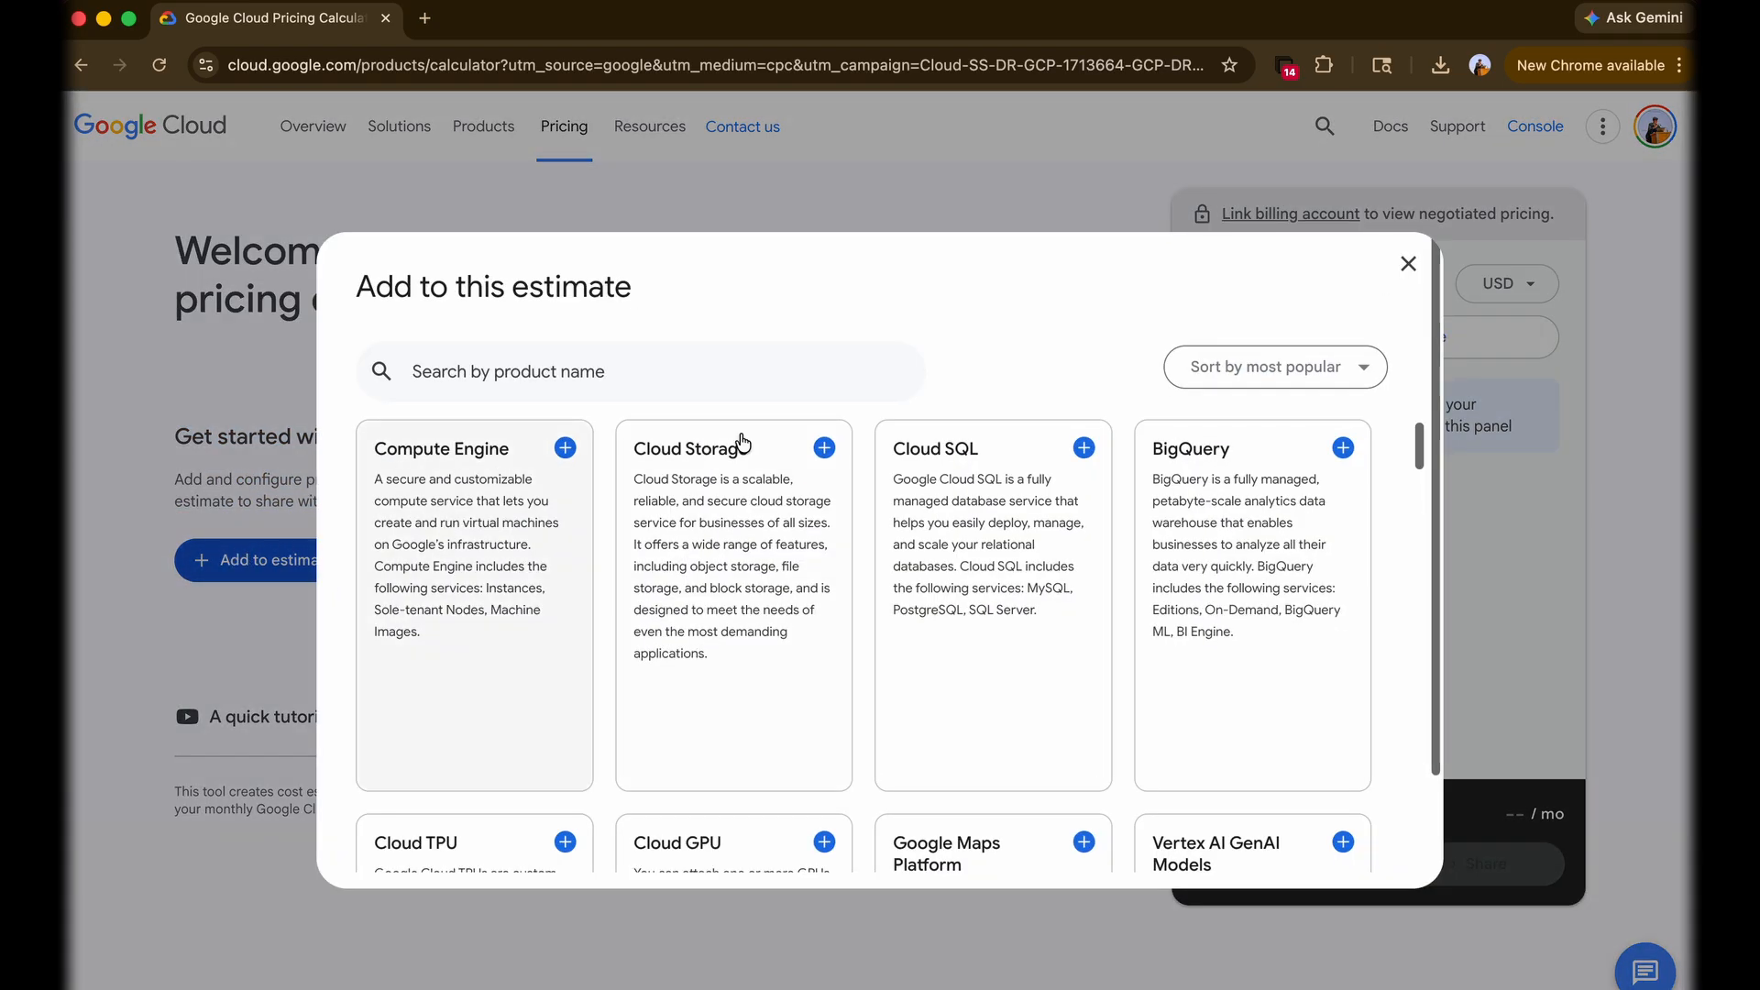
pyautogui.rightClick(1447, 246)
pyautogui.click(1398, 262)
pyautogui.click(1407, 269)
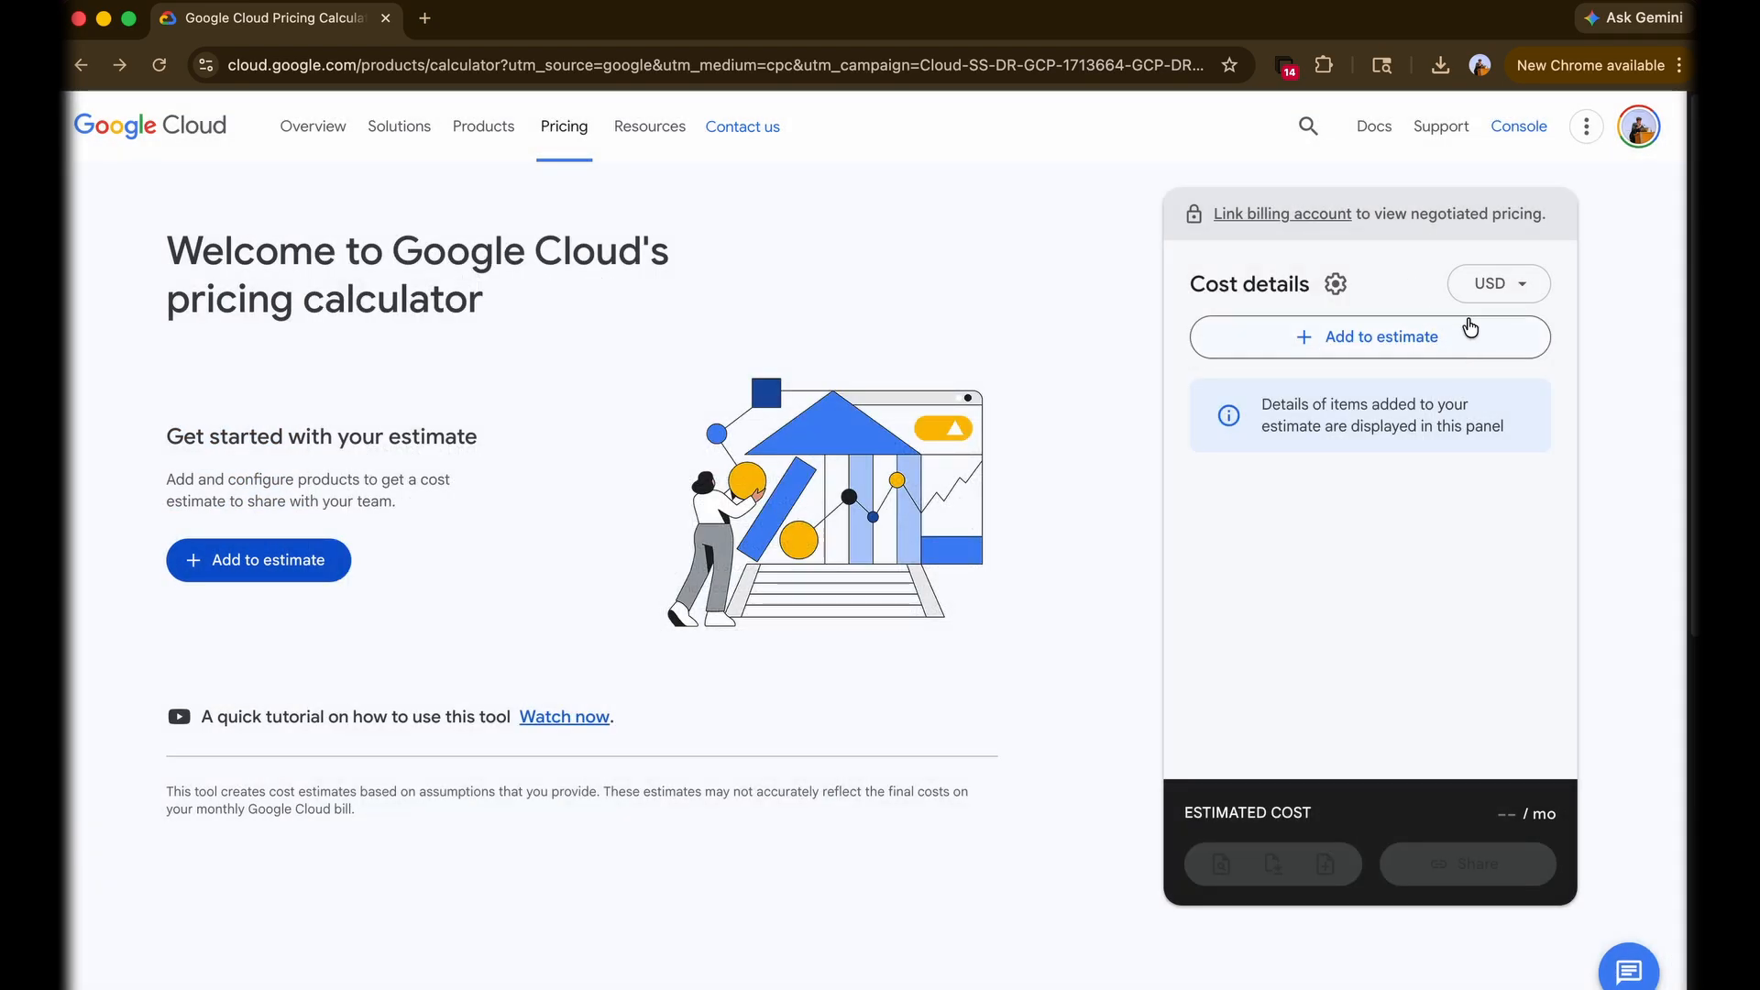
pyautogui.click(1470, 327)
pyautogui.click(1395, 258)
pyautogui.click(1337, 285)
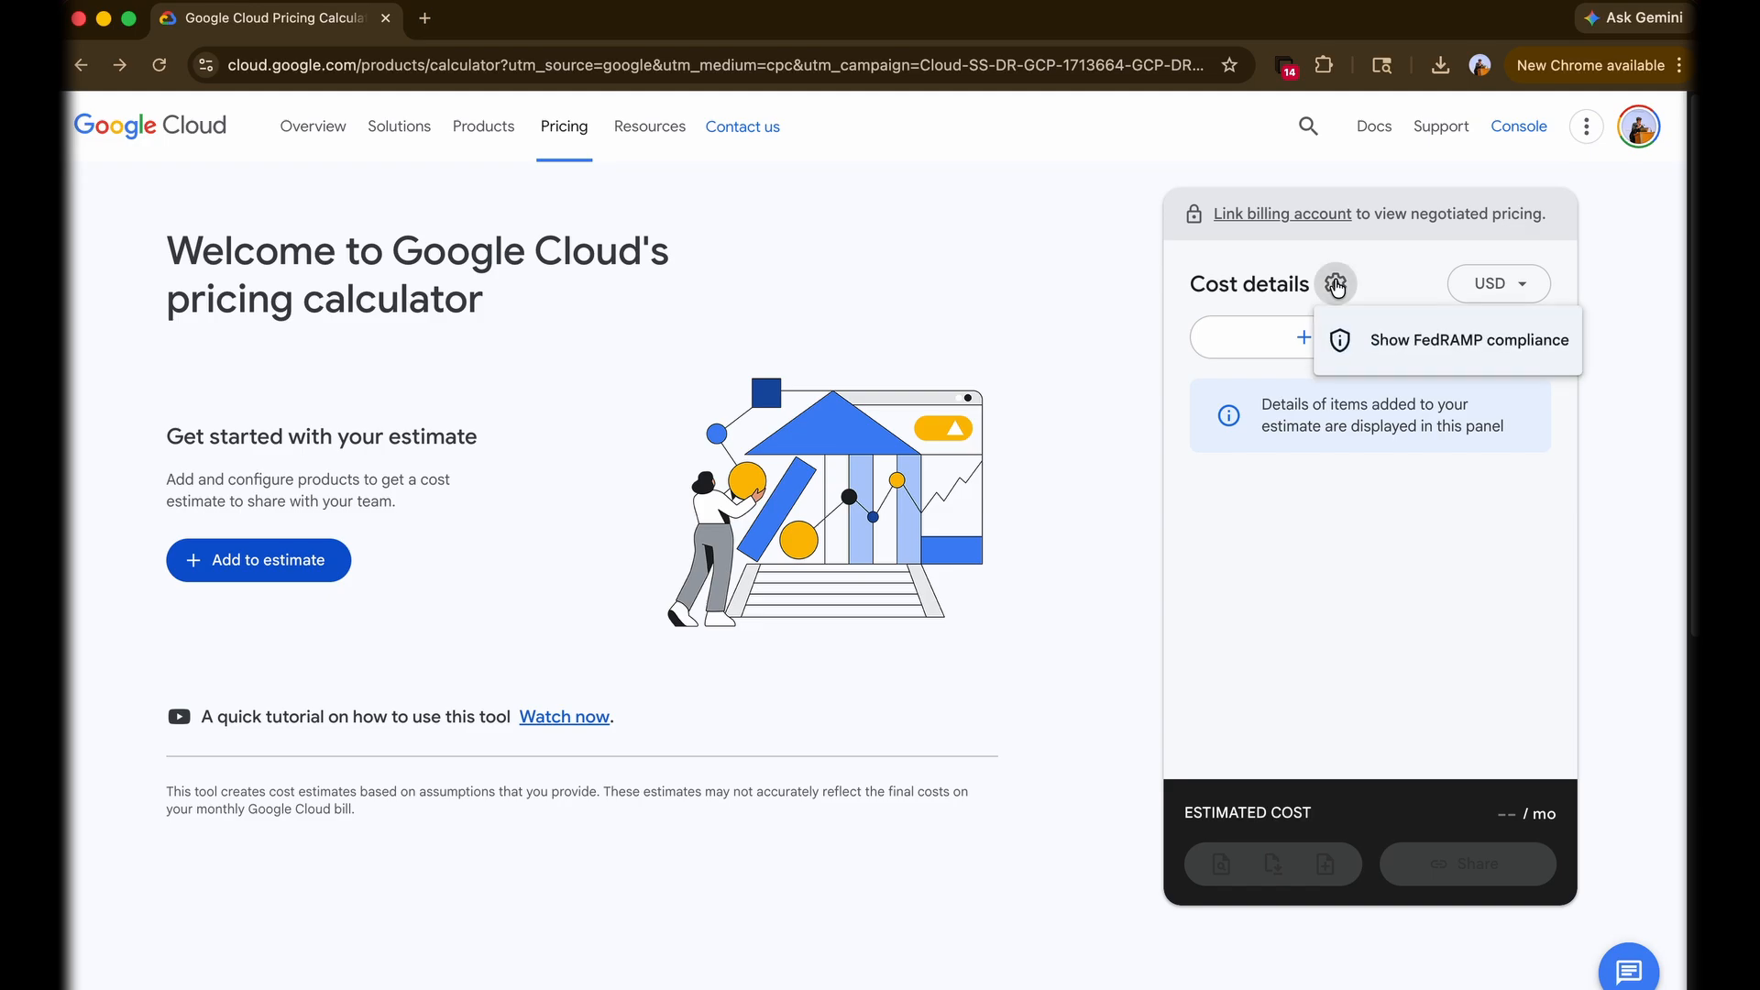
pyautogui.click(1337, 285)
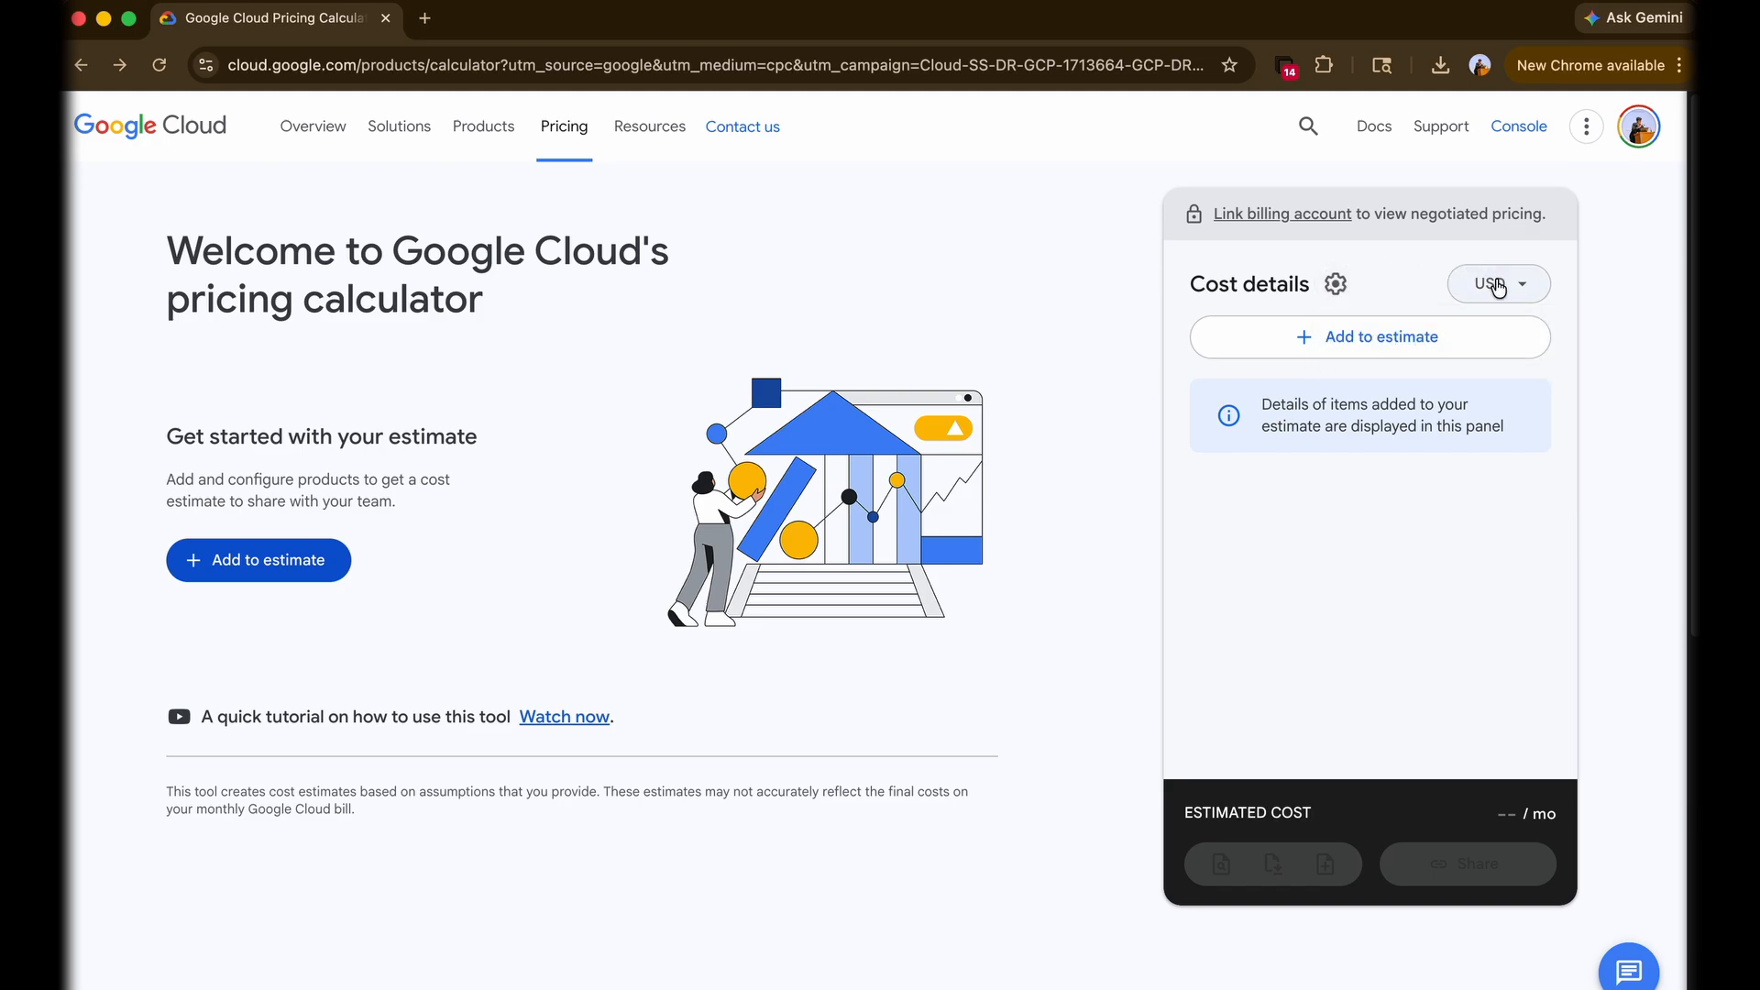
# - Browse the currencies available for the cost details, keeping USD as the estimate's currency
pyautogui.click(1496, 285)
pyautogui.scroll(-2, 1454, 718)
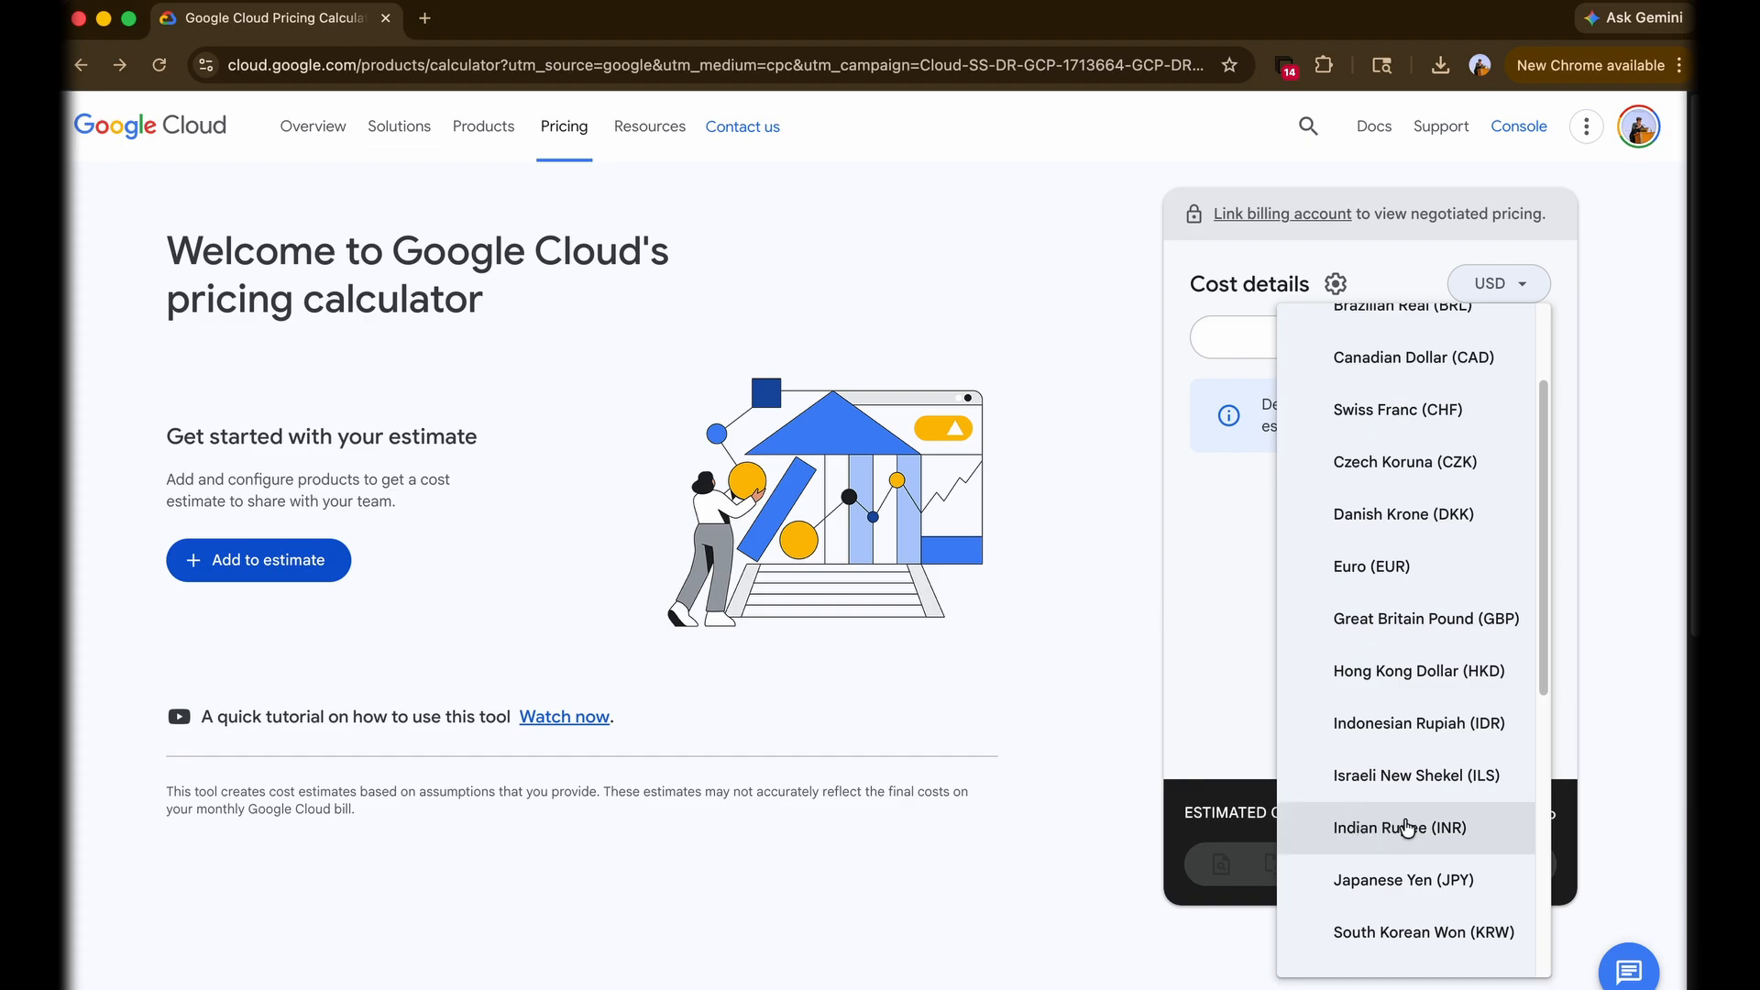
pyautogui.scroll(5, 1458, 385)
pyautogui.click(1467, 356)
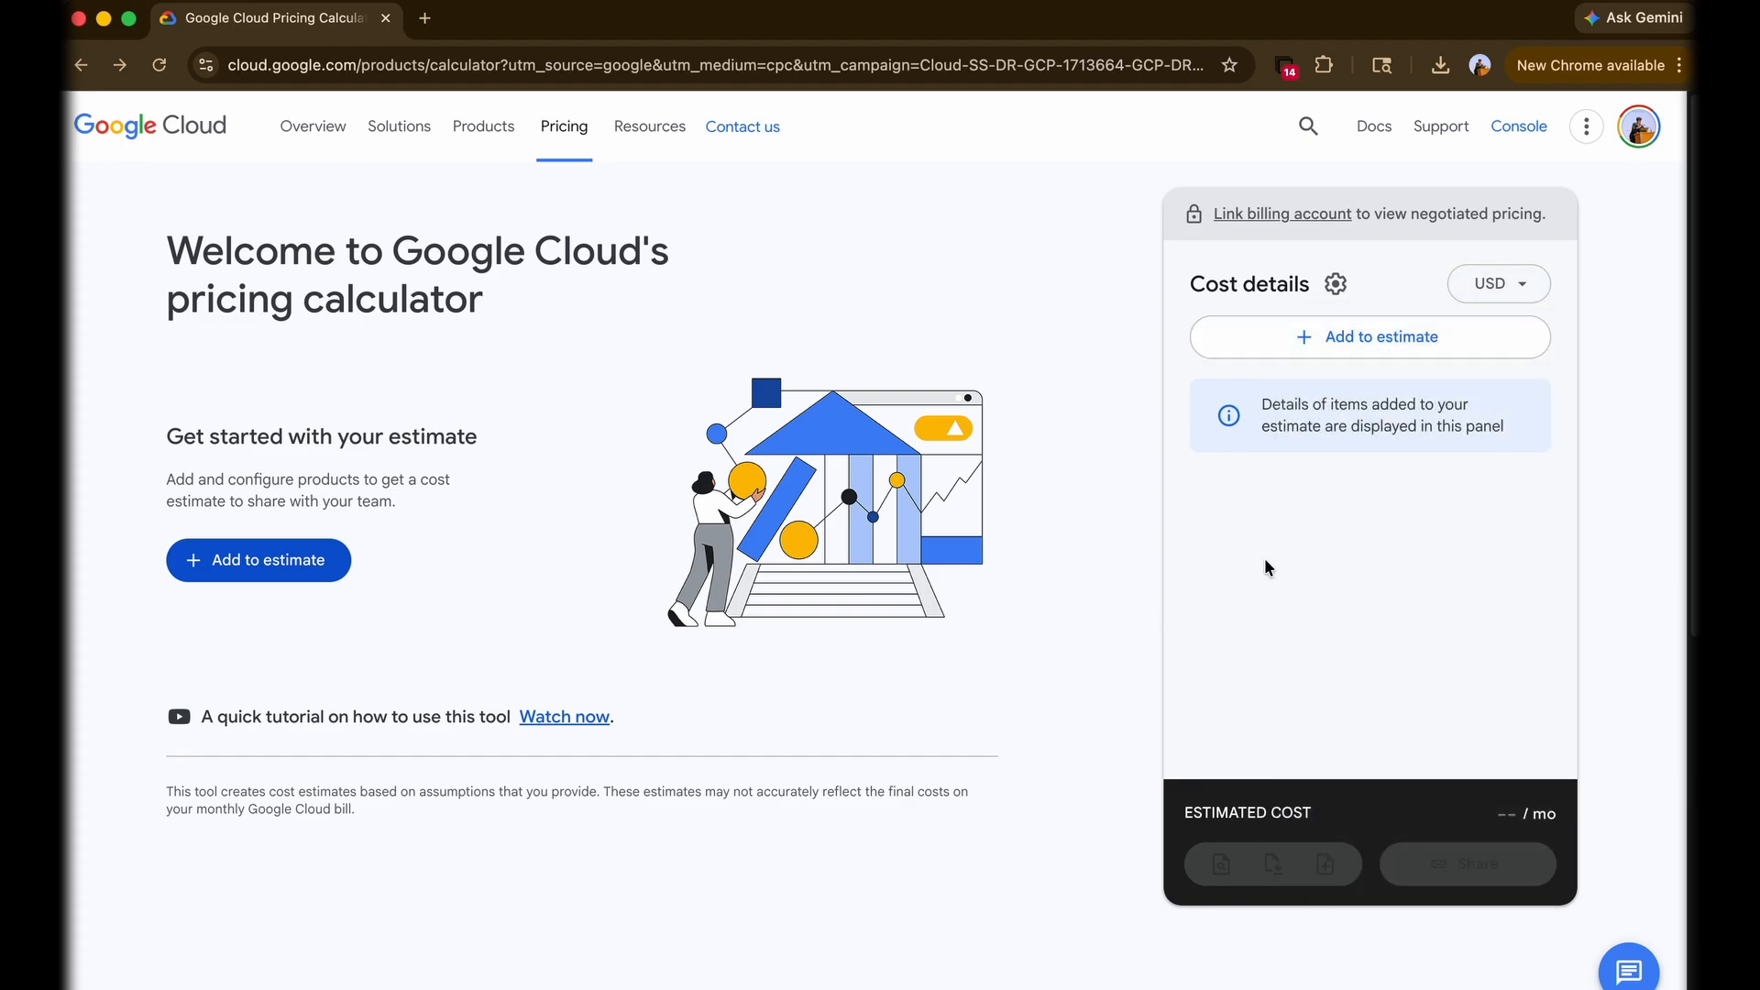
pyautogui.click(1472, 301)
pyautogui.click(1122, 438)
# - Add the Cloud Storage product to the estimate
pyautogui.click(286, 556)
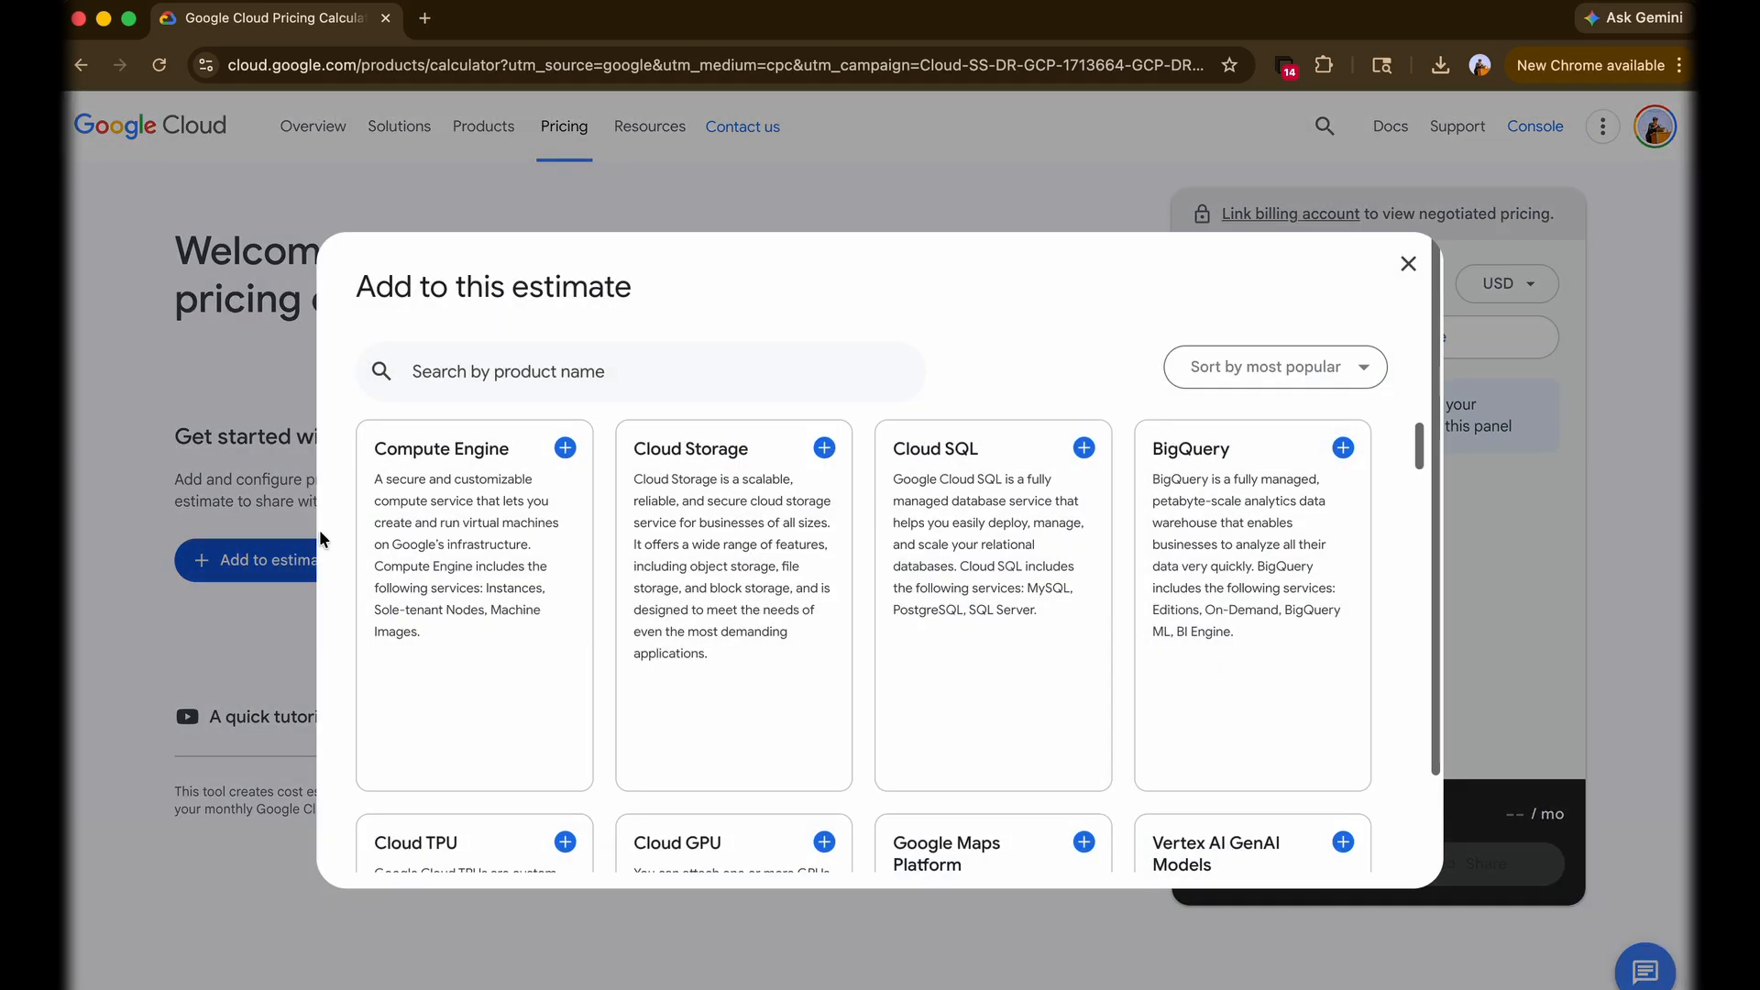
pyautogui.click(814, 454)
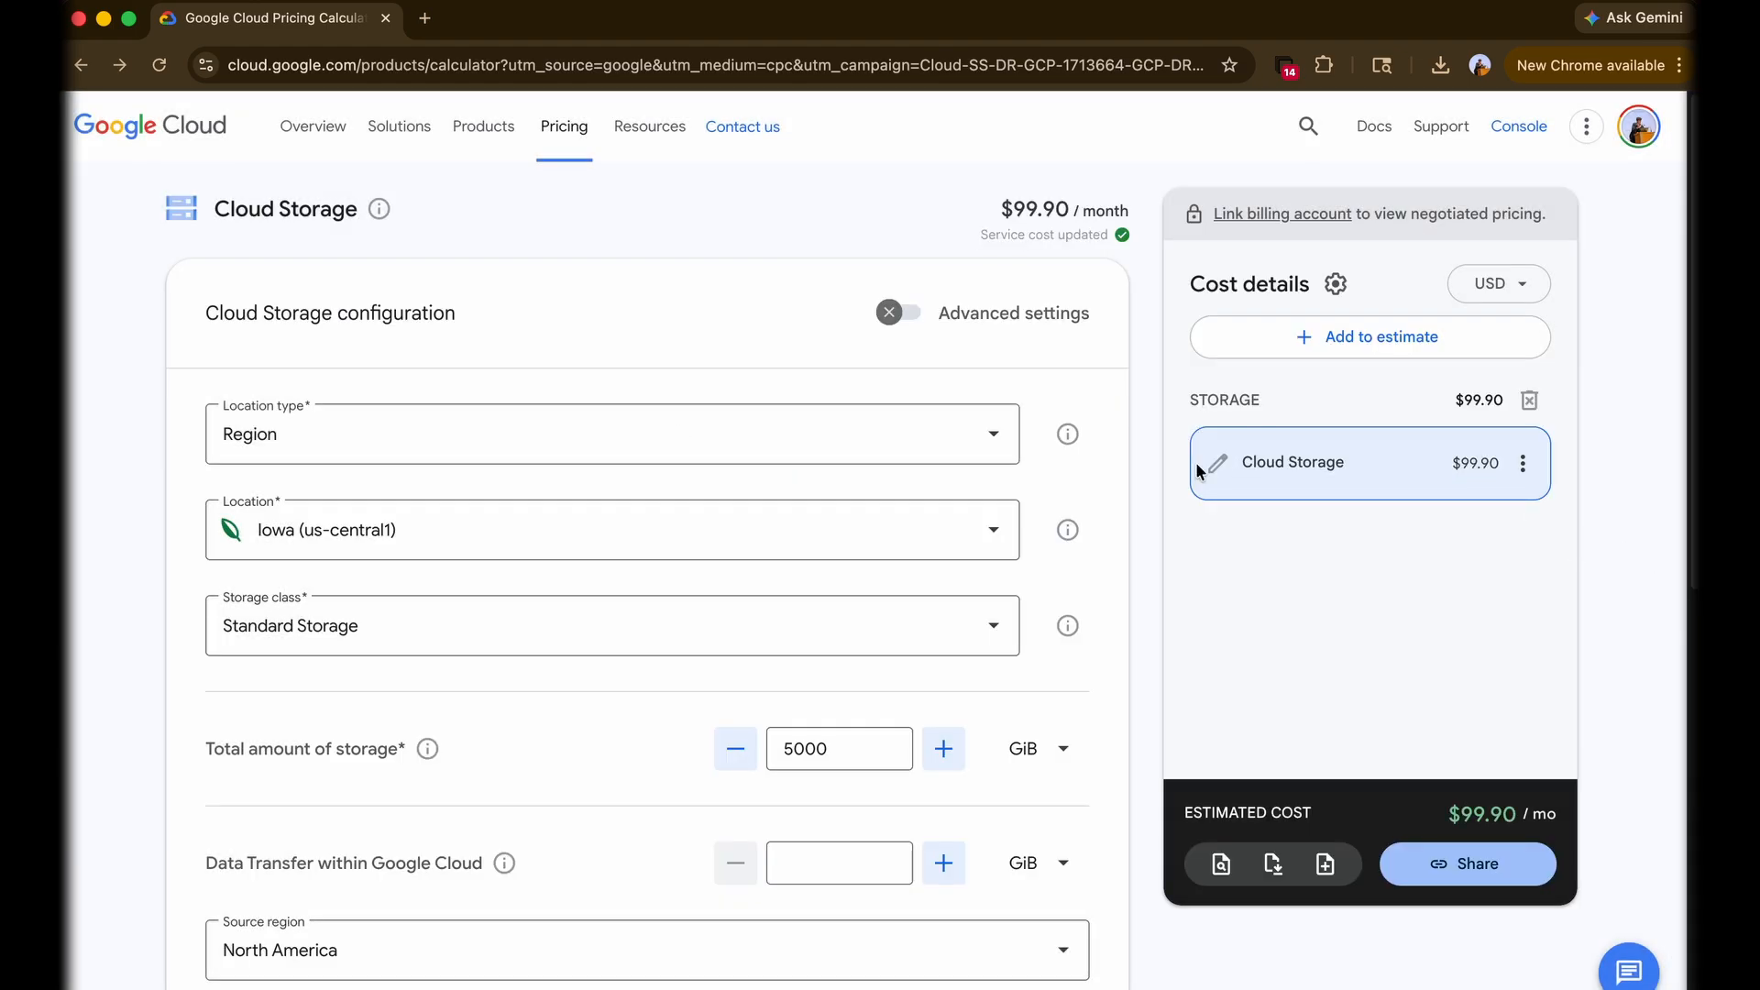
pyautogui.moveTo(1198, 462); pyautogui.dragTo(1462, 471)
pyautogui.click(1498, 487)
# - Rename the Cloud Storage item in the cost details as "Storage 1"
pyautogui.click(1218, 464)
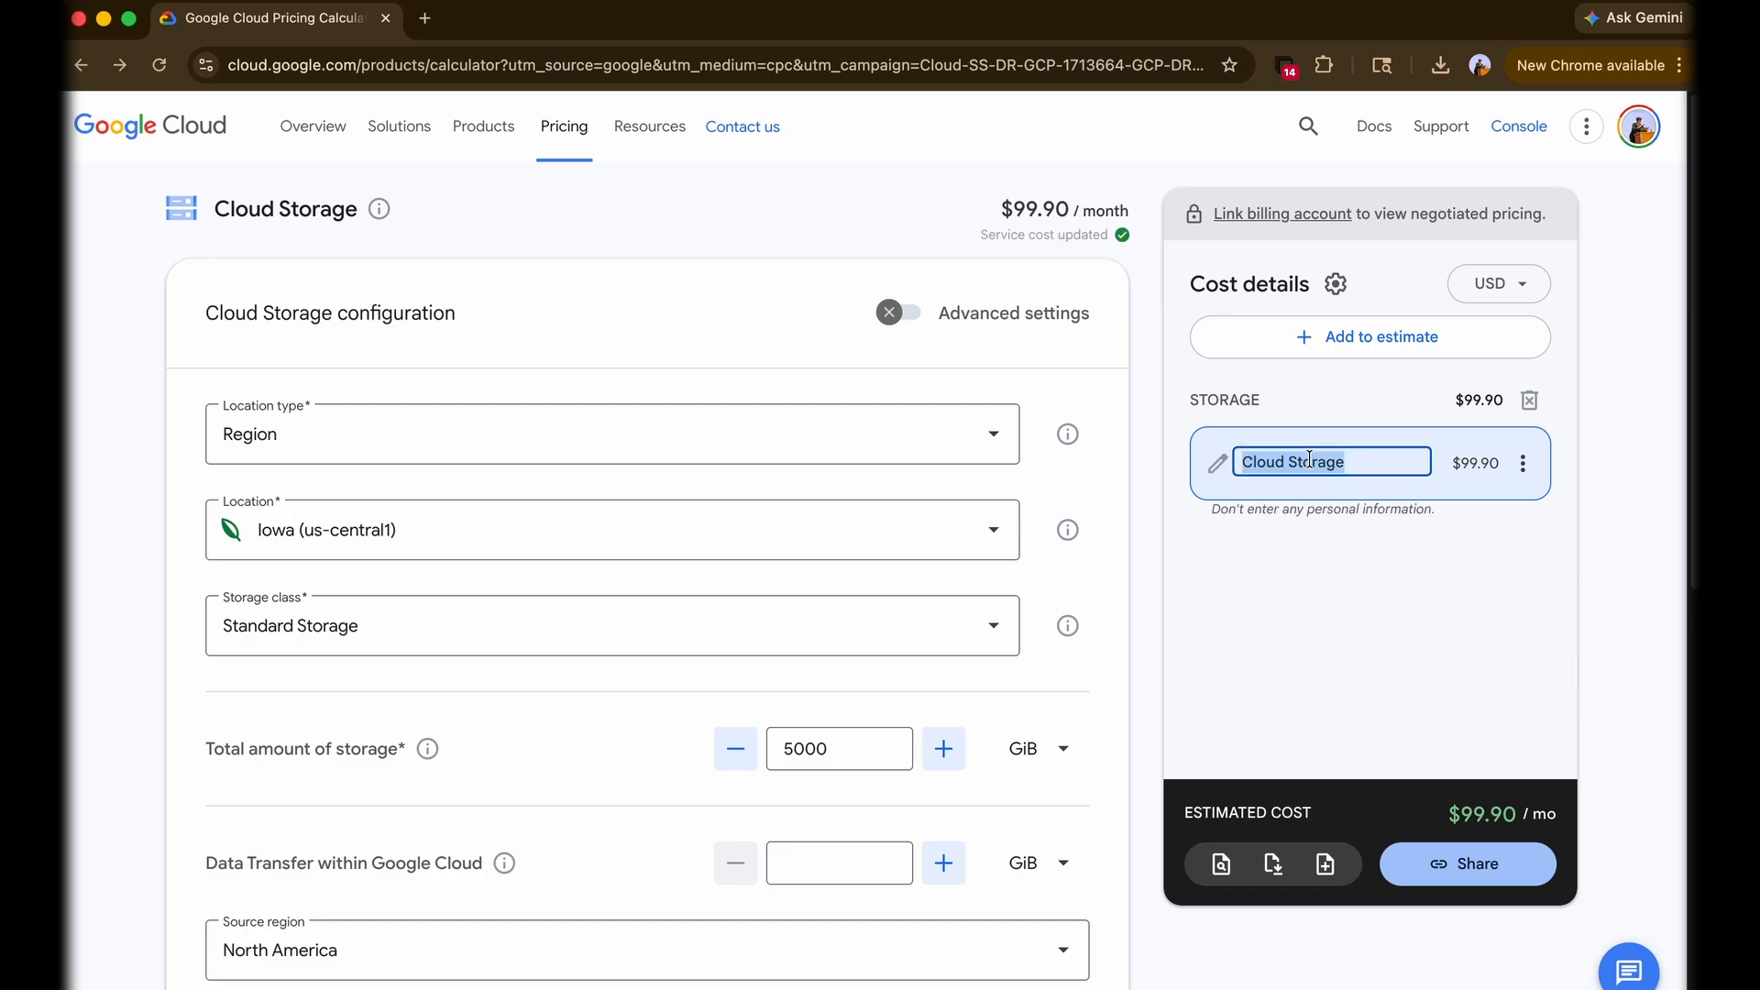
pyautogui.press('BackSpace')
pyautogui.write('Storage 1')
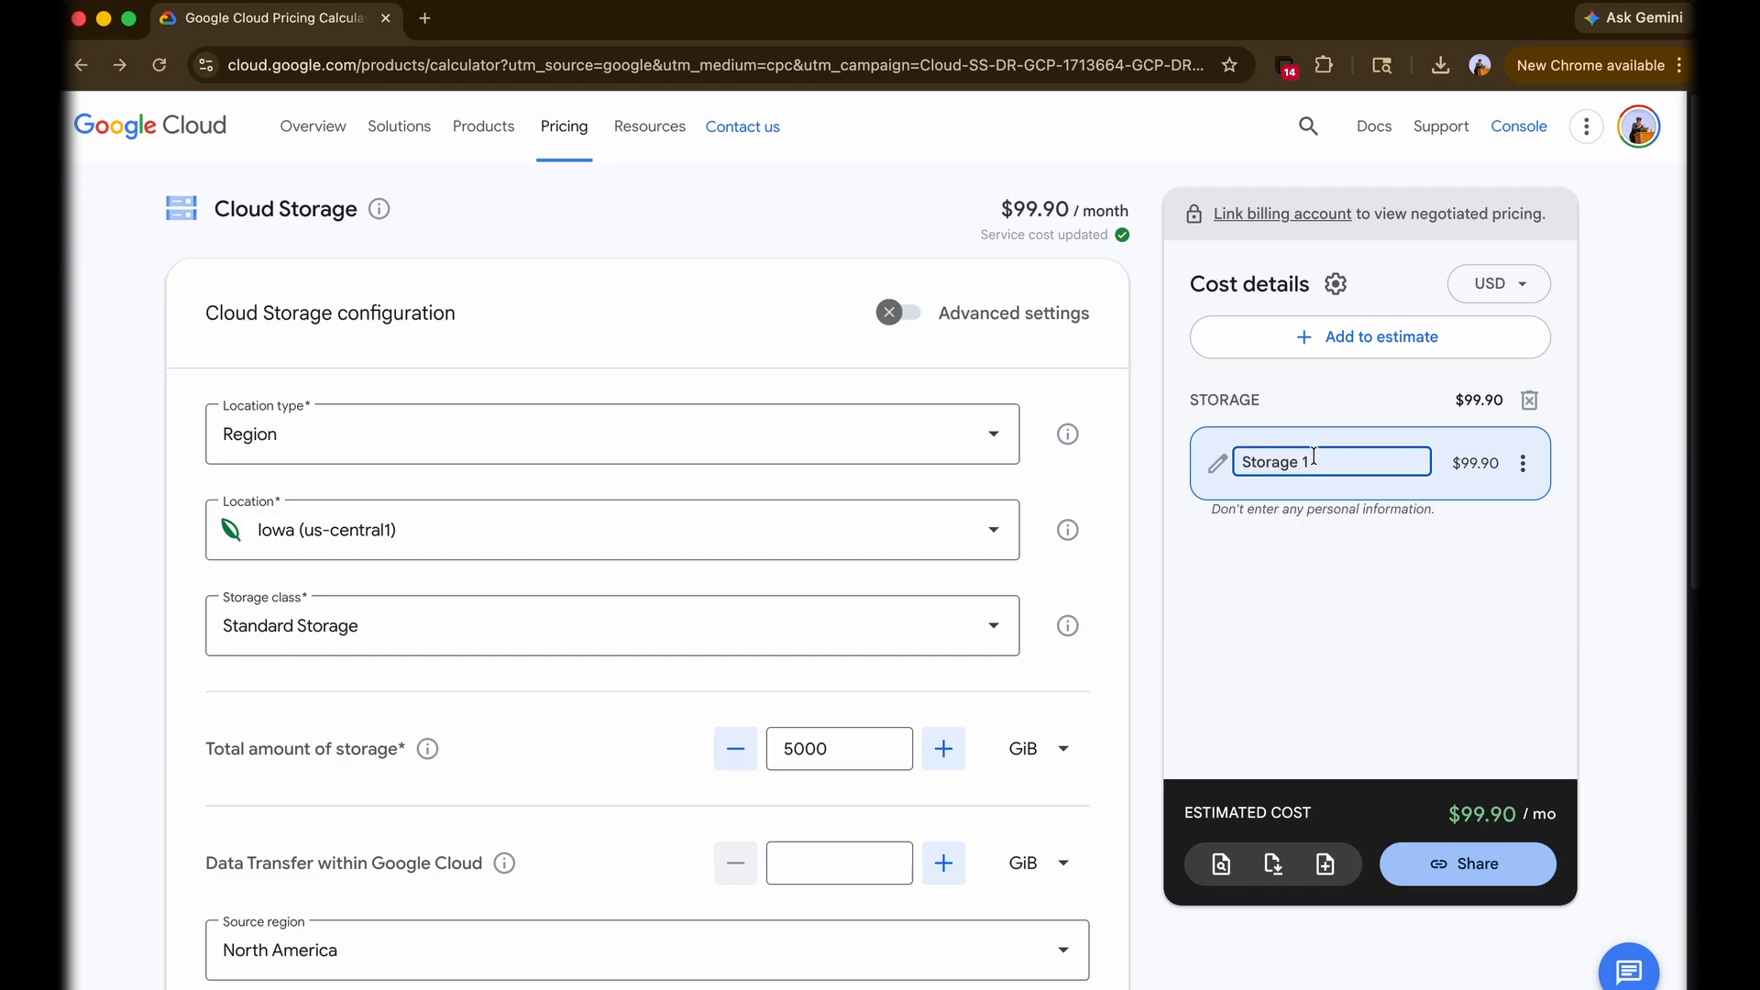
pyautogui.click(1416, 609)
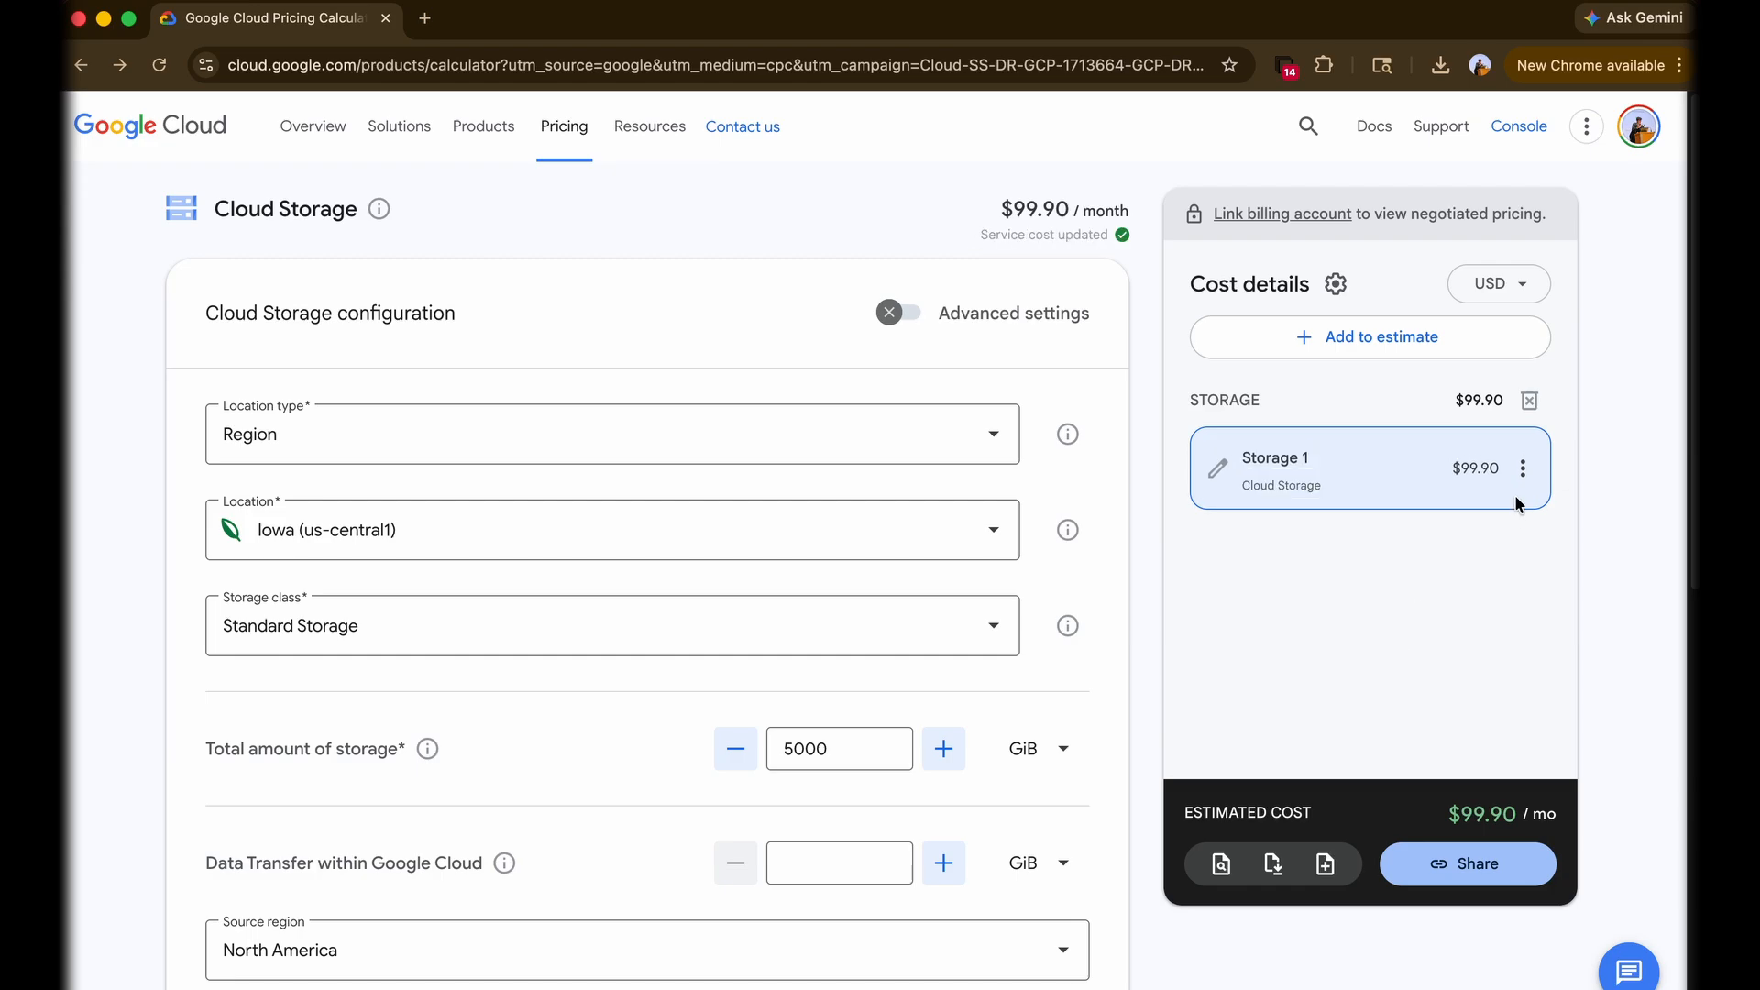
# - Duplicate the Storage 1 item in the cost details and rename the copy as "Storage 2"
pyautogui.click(1524, 470)
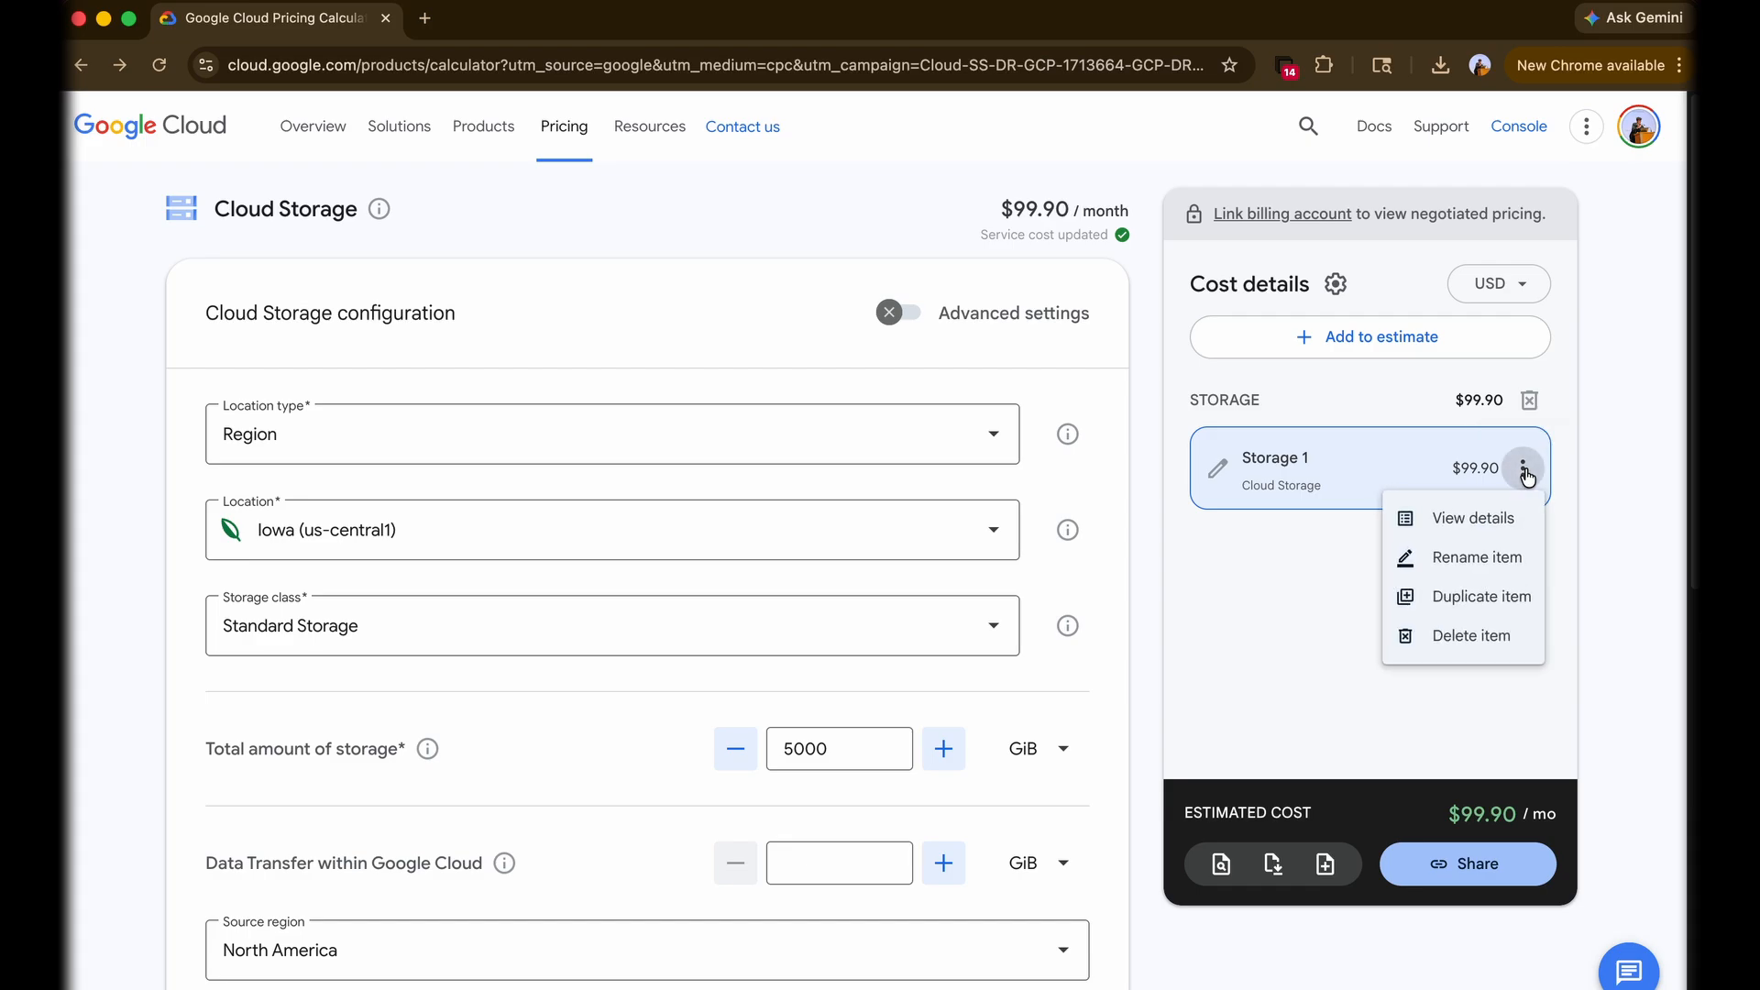
pyautogui.click(1458, 594)
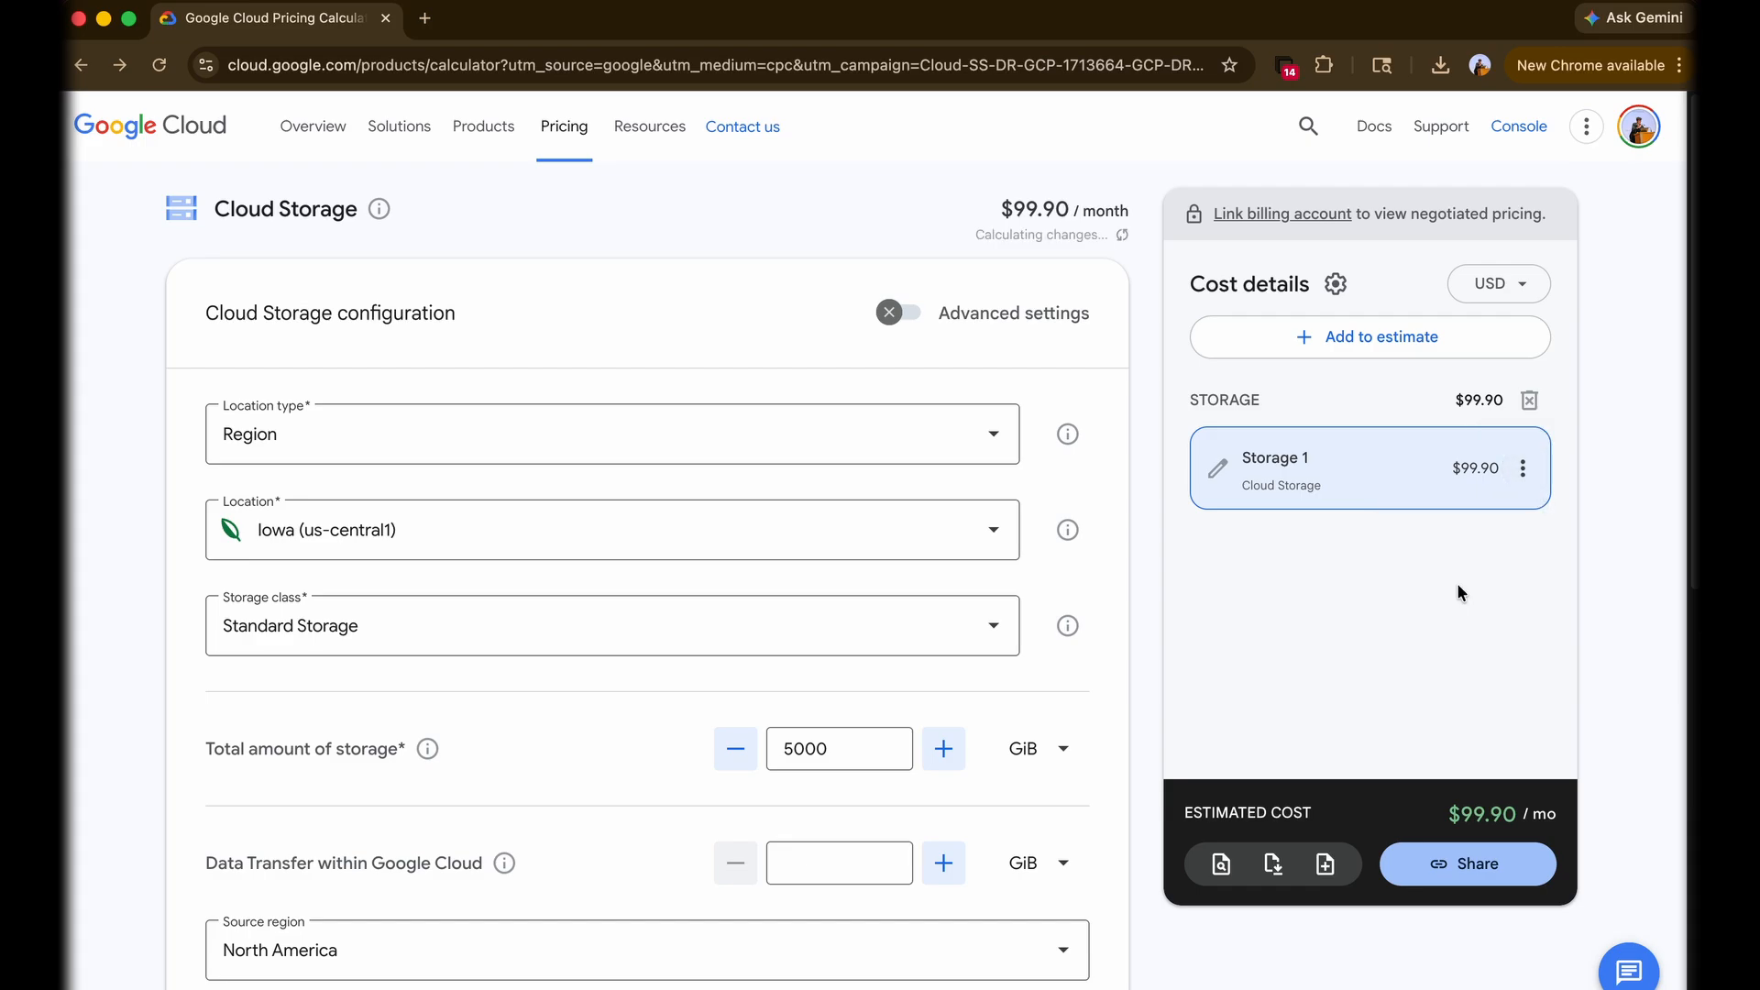
pyautogui.click(1389, 585)
pyautogui.doubleClick(1379, 557)
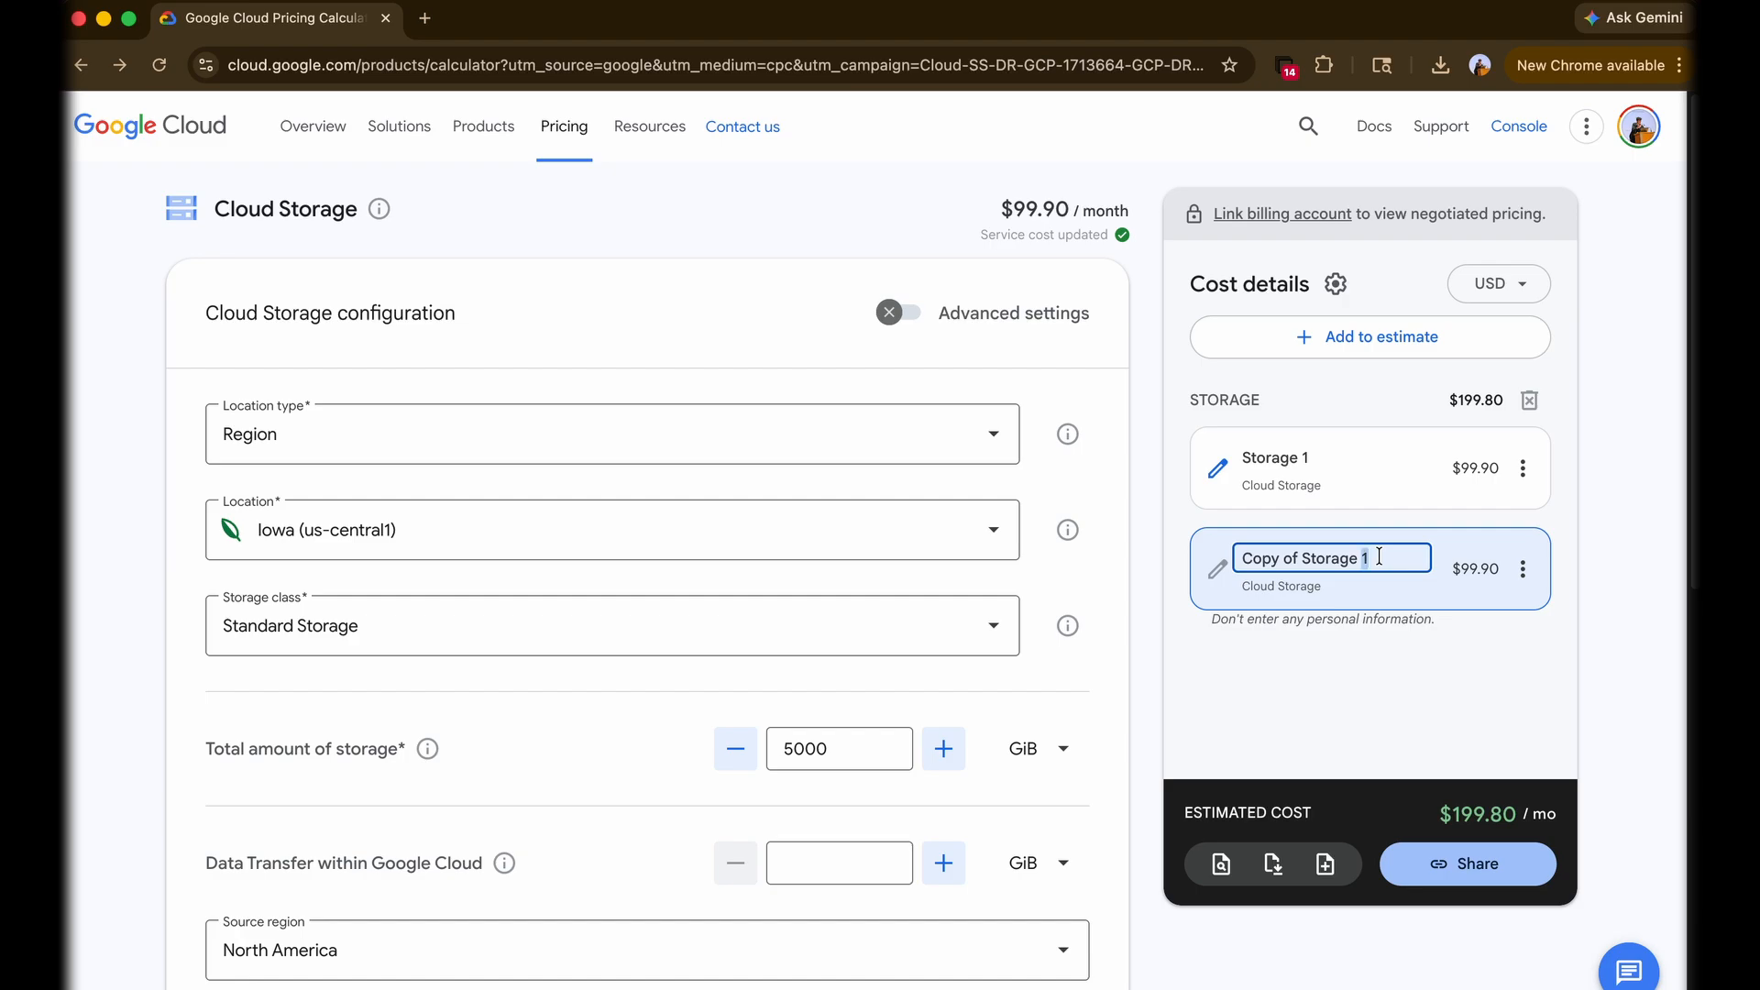
pyautogui.press('super+a')
pyautogui.press('BackSpace')
pyautogui.write('Storag 2')
pyautogui.press('Left')
pyautogui.press('Left')
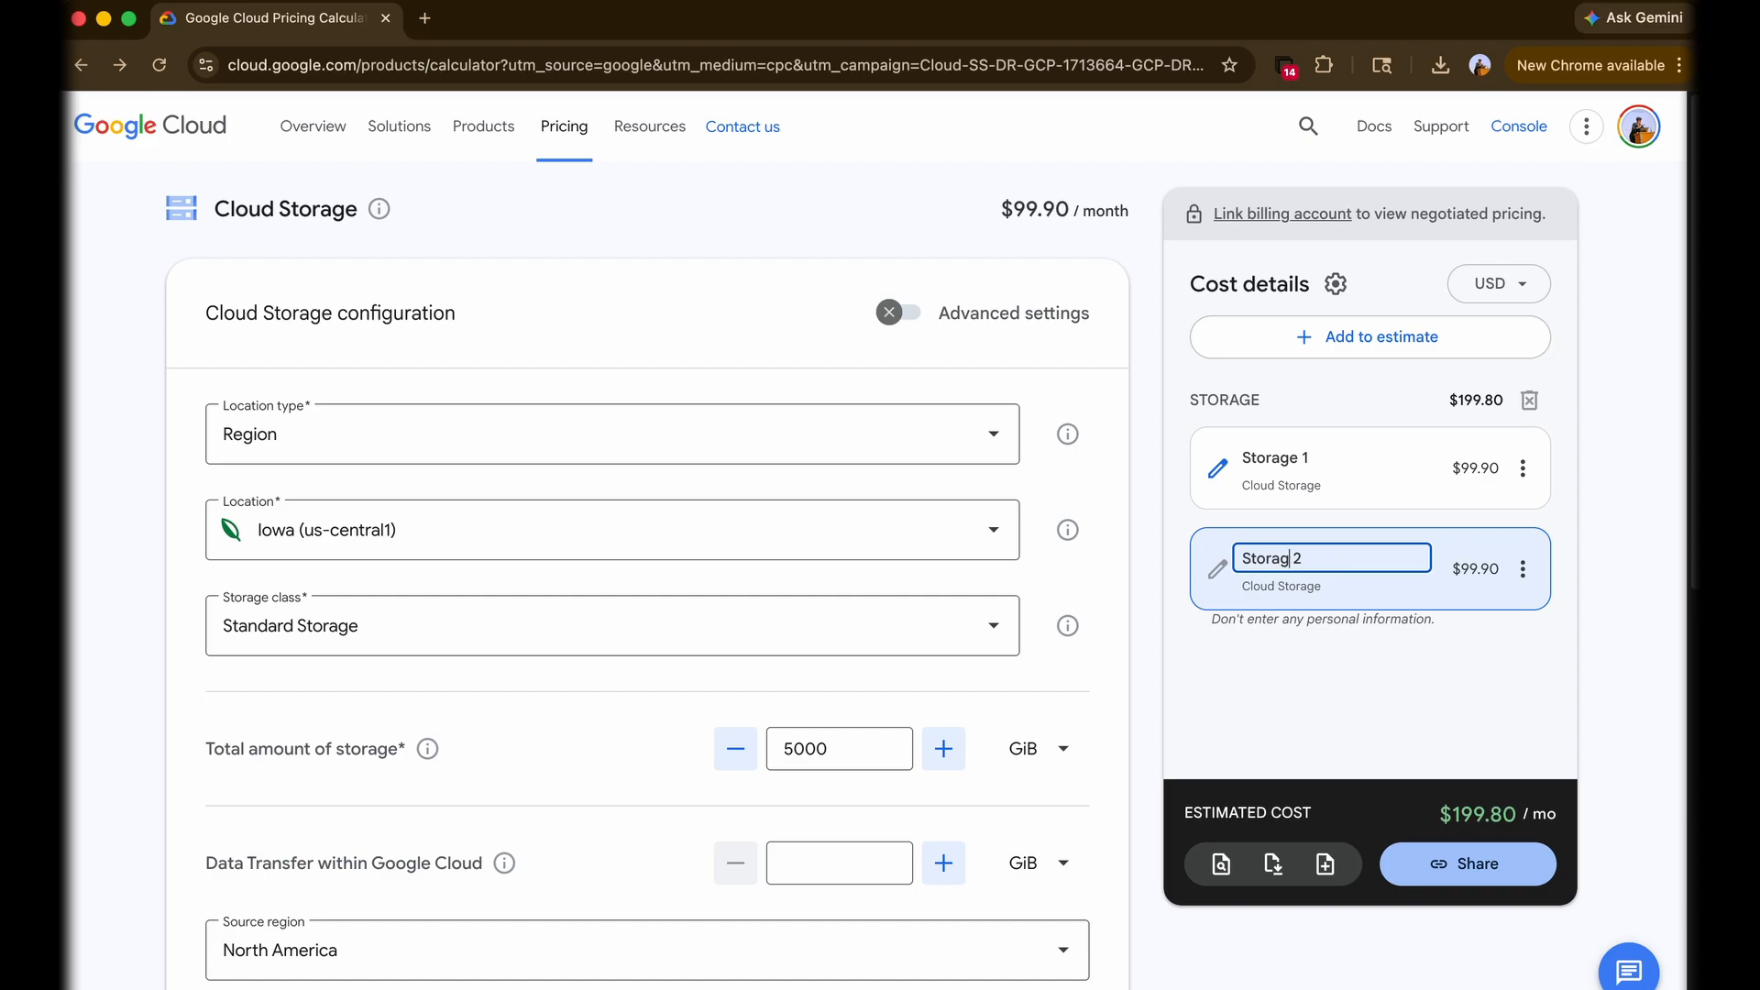
pyautogui.write('e')
pyautogui.click(1392, 748)
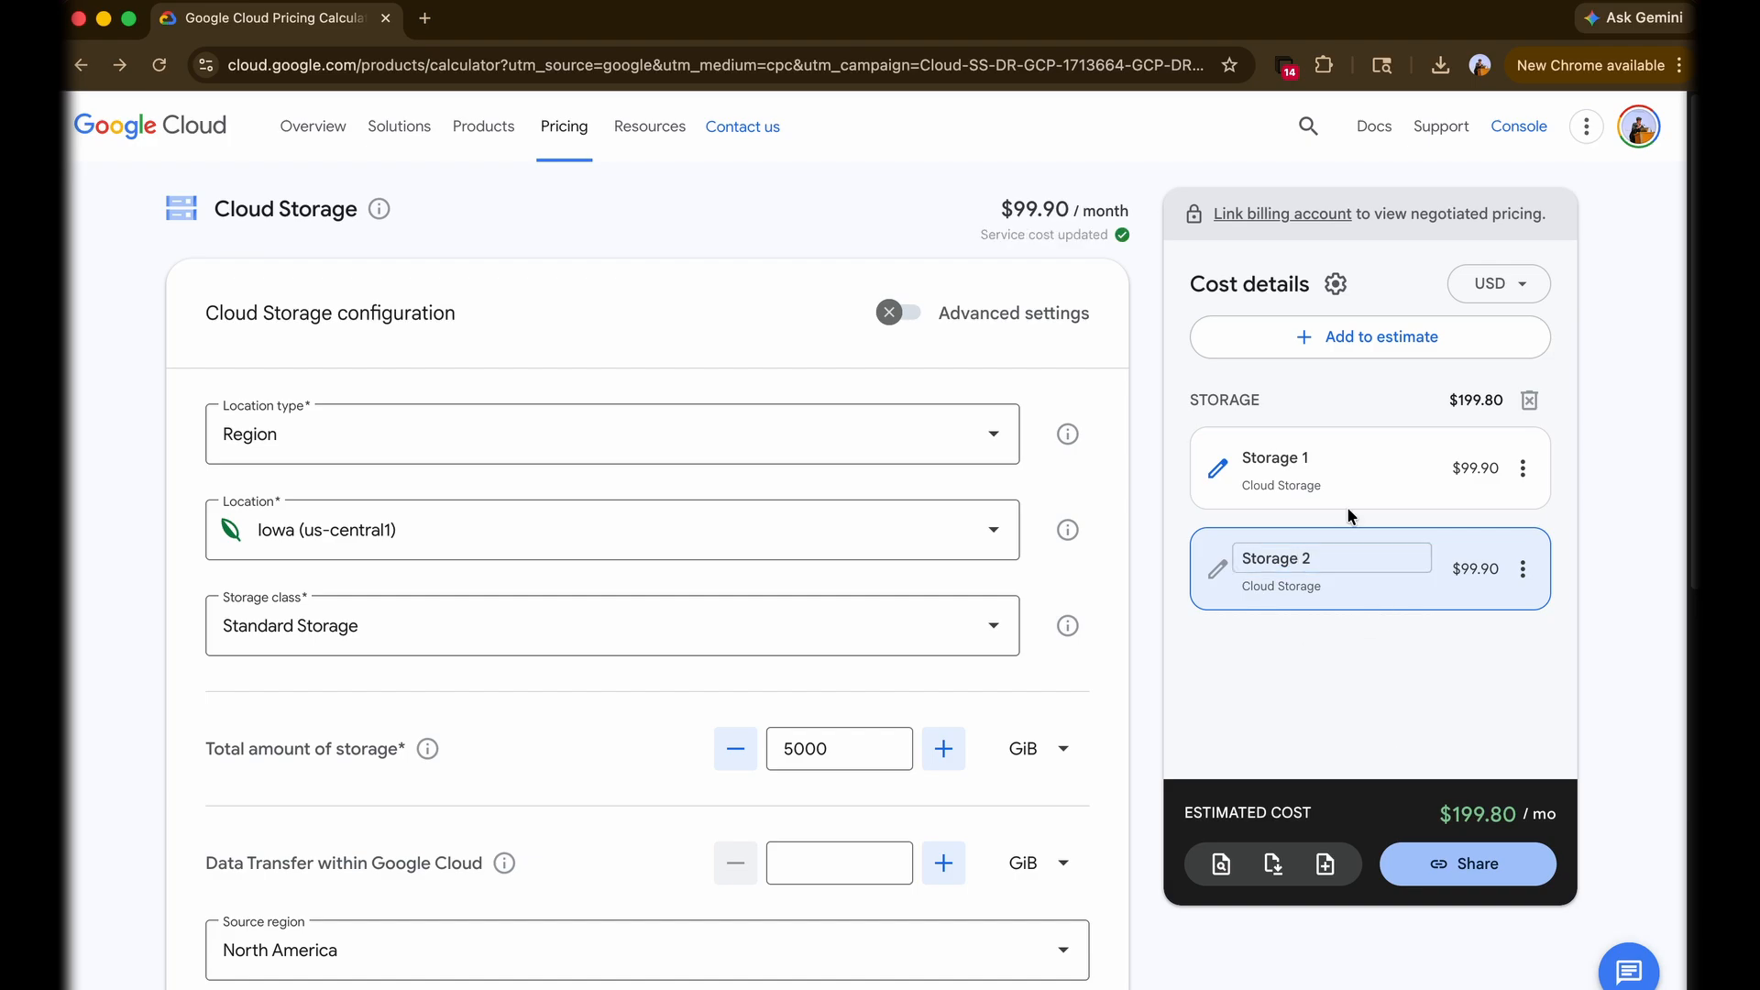
# - Set the location type of the Storage 1 item to Multi-region
pyautogui.click(1349, 478)
pyautogui.click(385, 434)
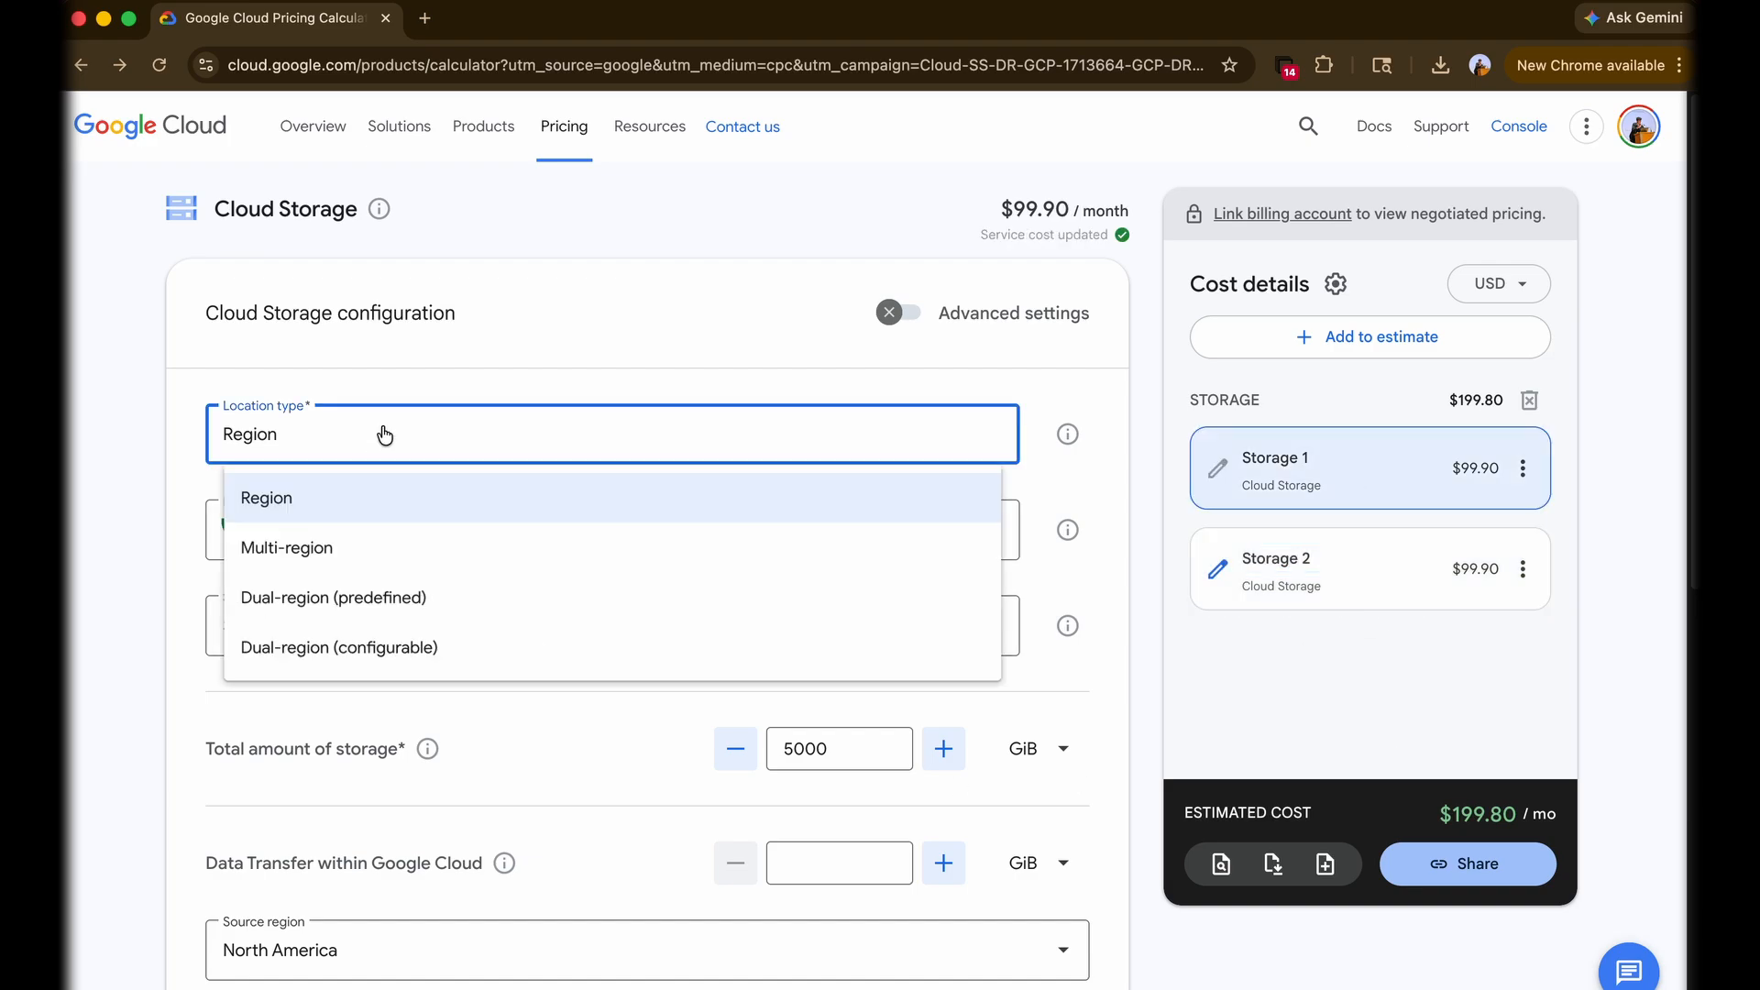
pyautogui.click(347, 552)
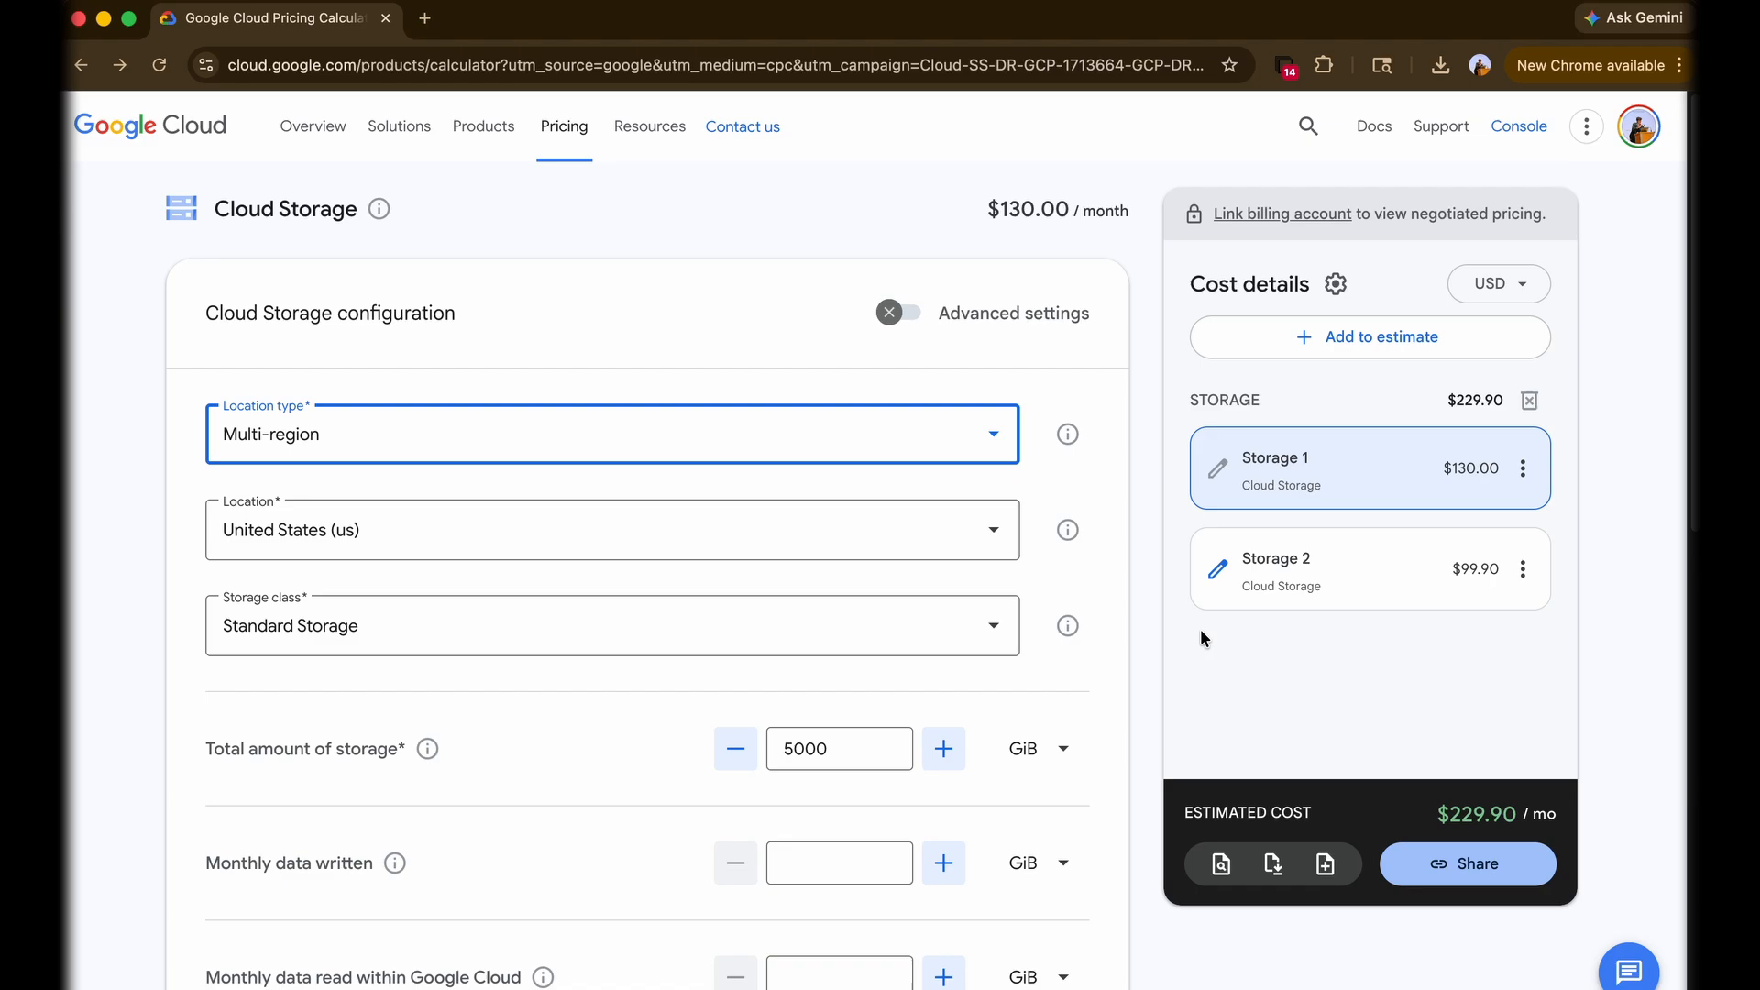
pyautogui.click(550, 319)
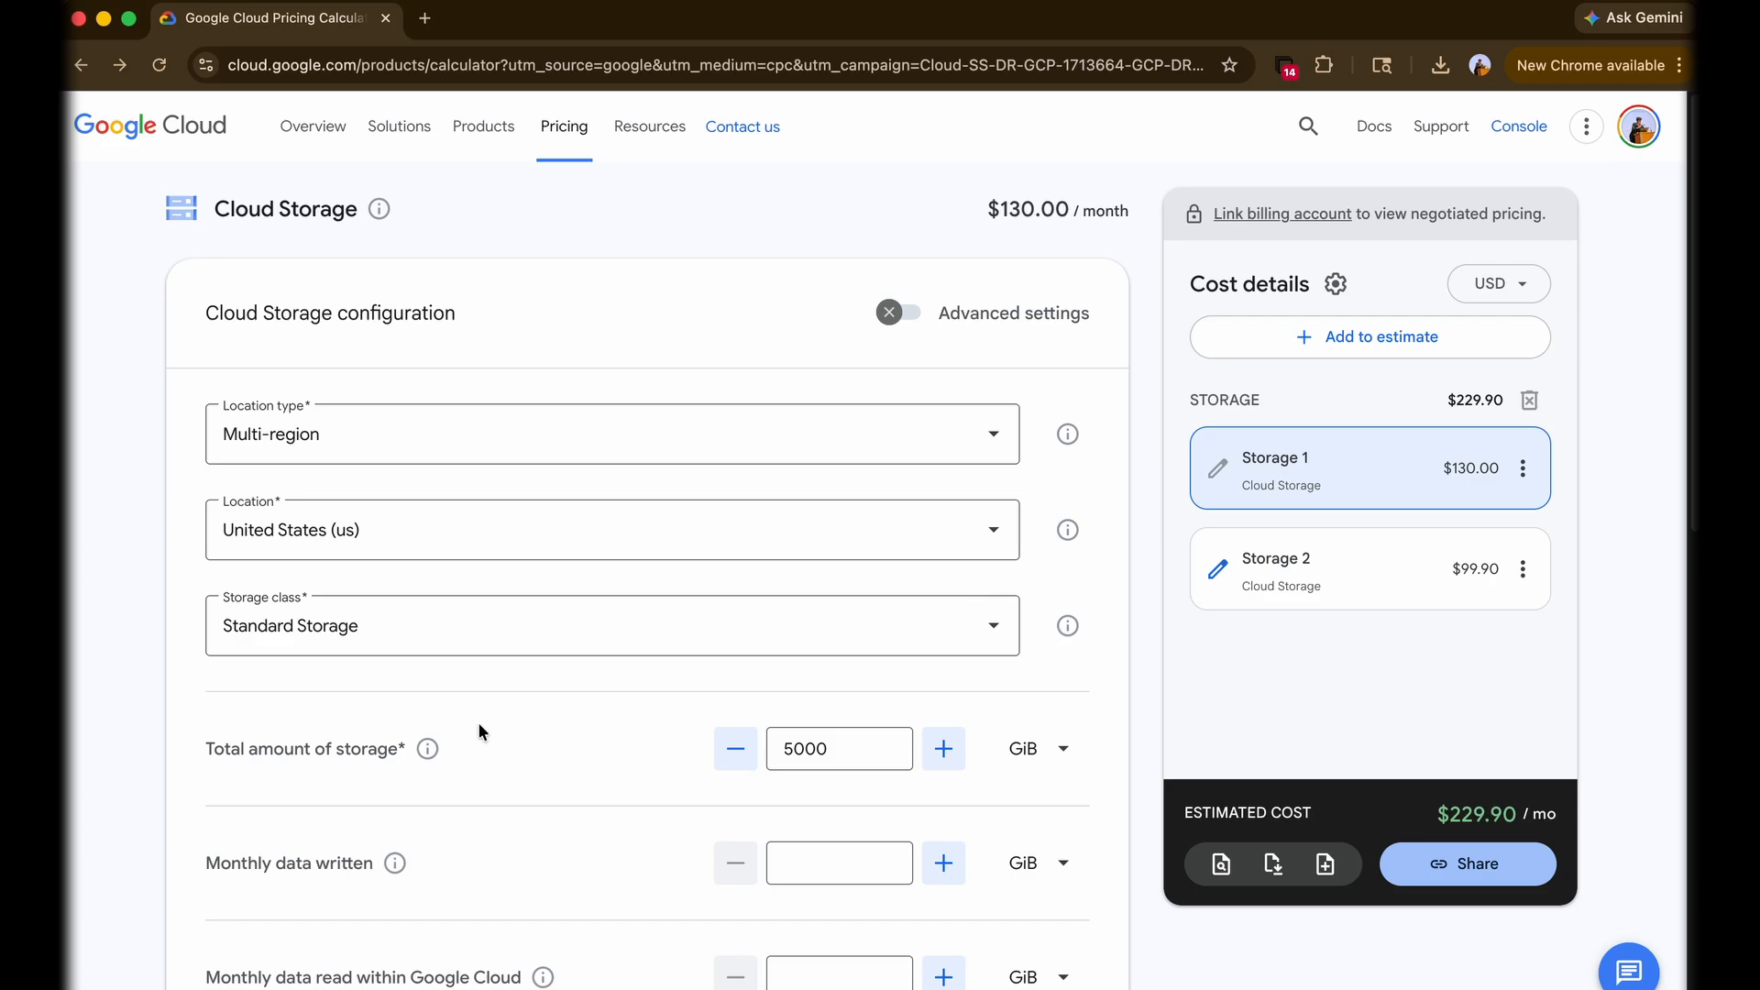
# - Delete the entire Storage group, with both of its items, from the estimate
pyautogui.scroll(-1, 1102, 646)
pyautogui.scroll(1, 1086, 649)
pyautogui.click(1523, 469)
pyautogui.click(1334, 659)
pyautogui.click(1529, 399)
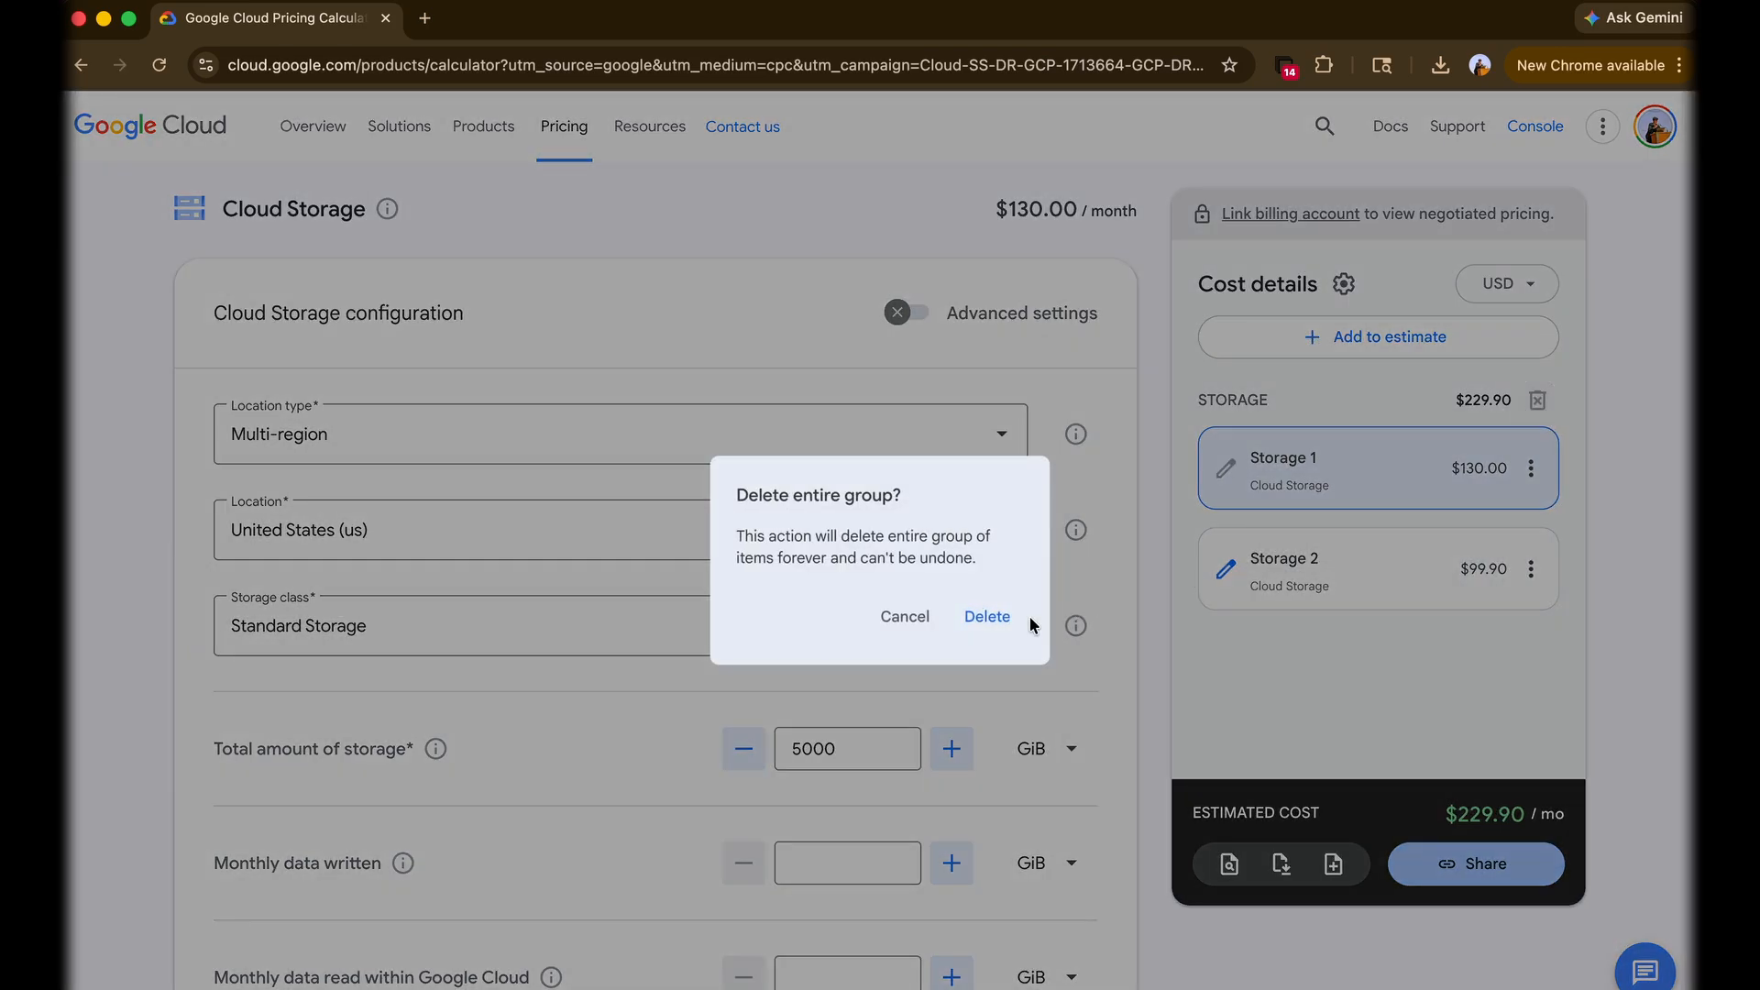
pyautogui.click(987, 618)
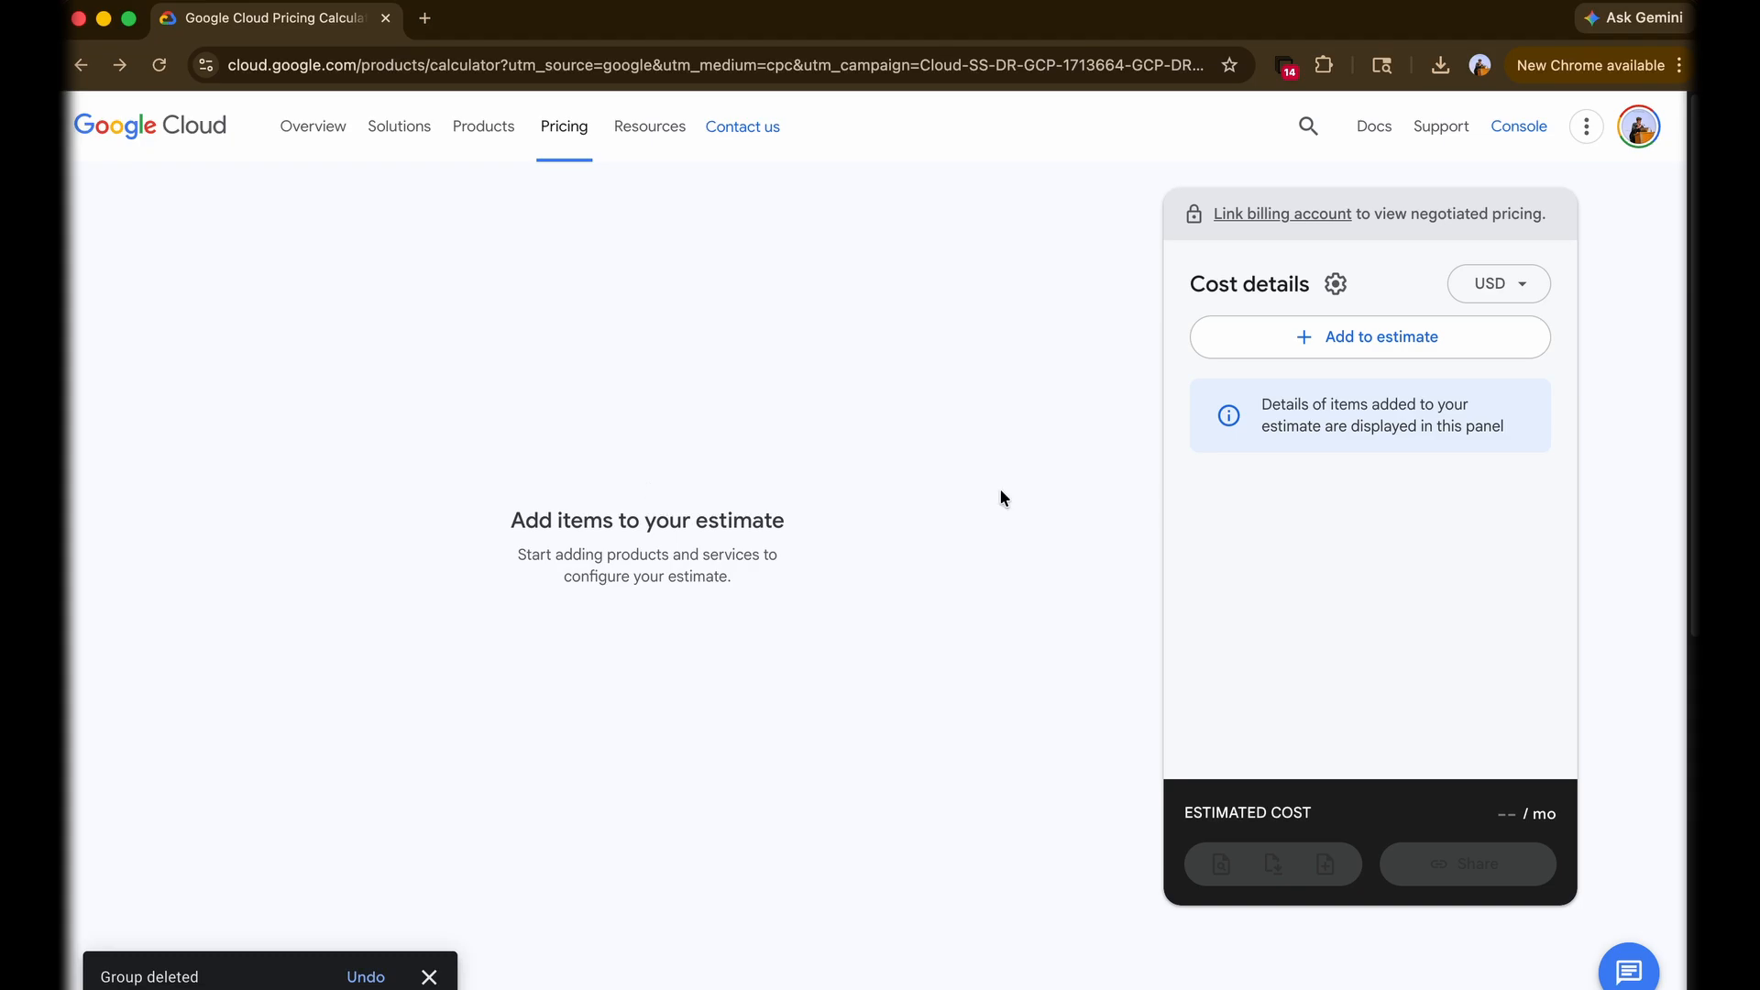
# - Add Compute Engine to the estimate with Instances as the service type
pyautogui.click(1324, 339)
pyautogui.click(469, 463)
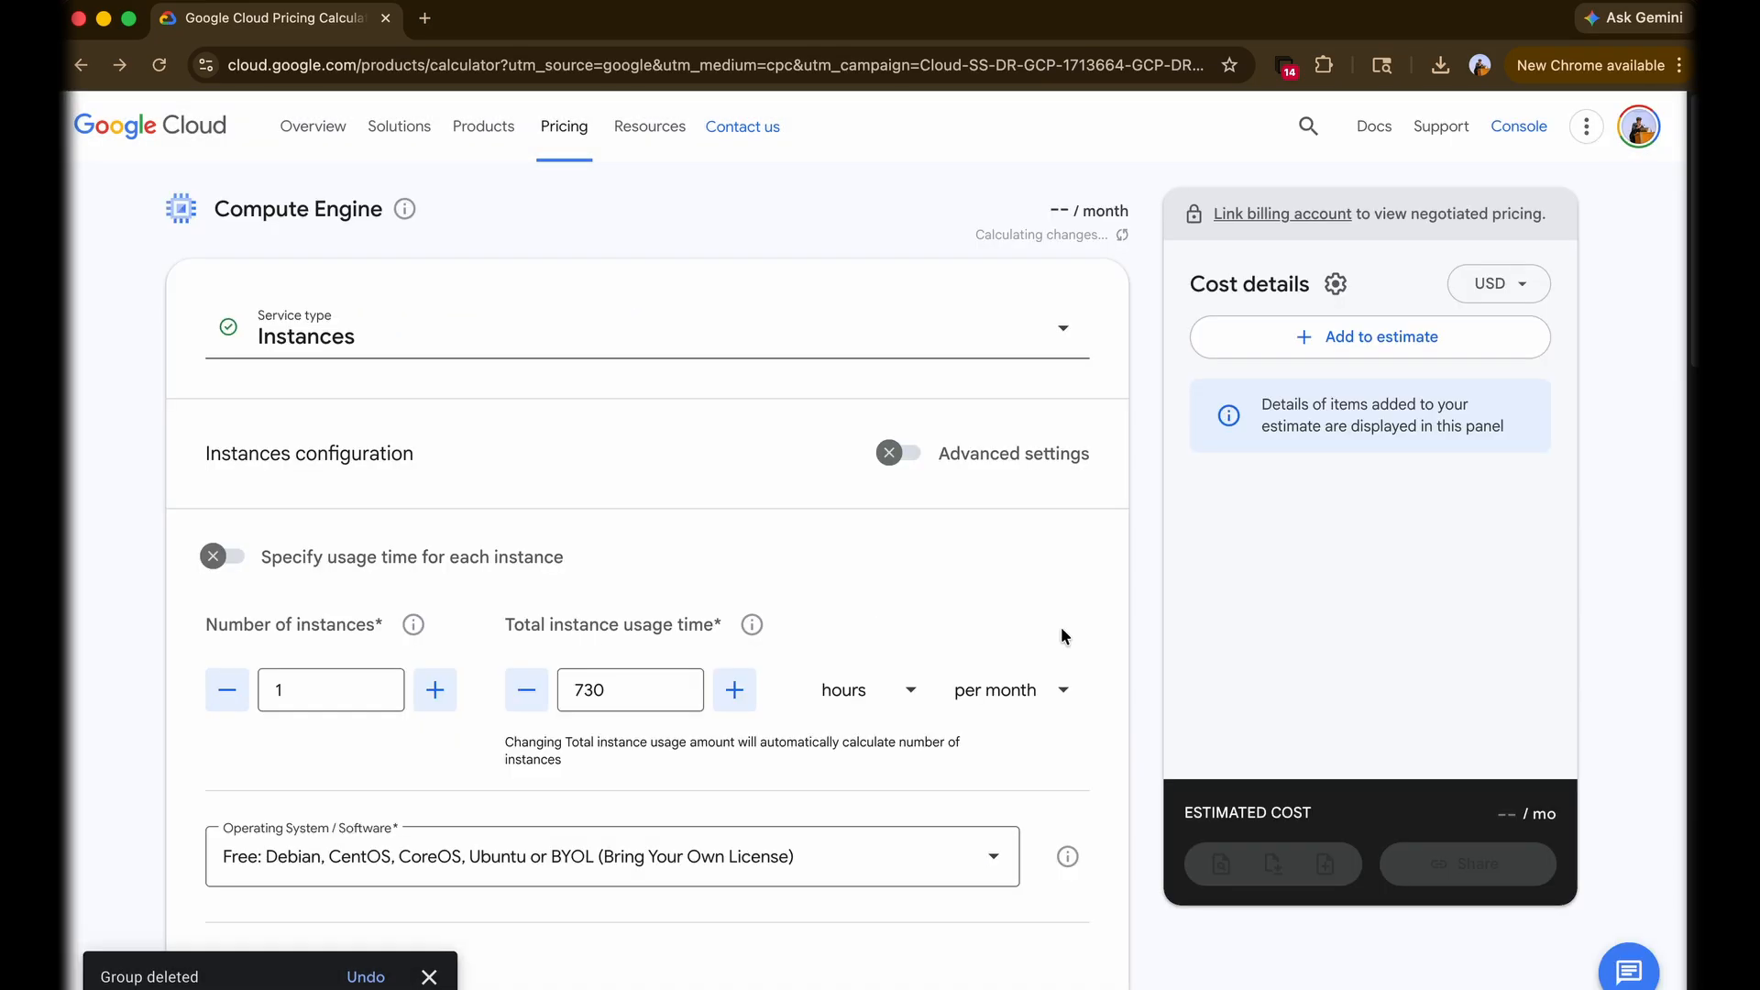
pyautogui.click(424, 334)
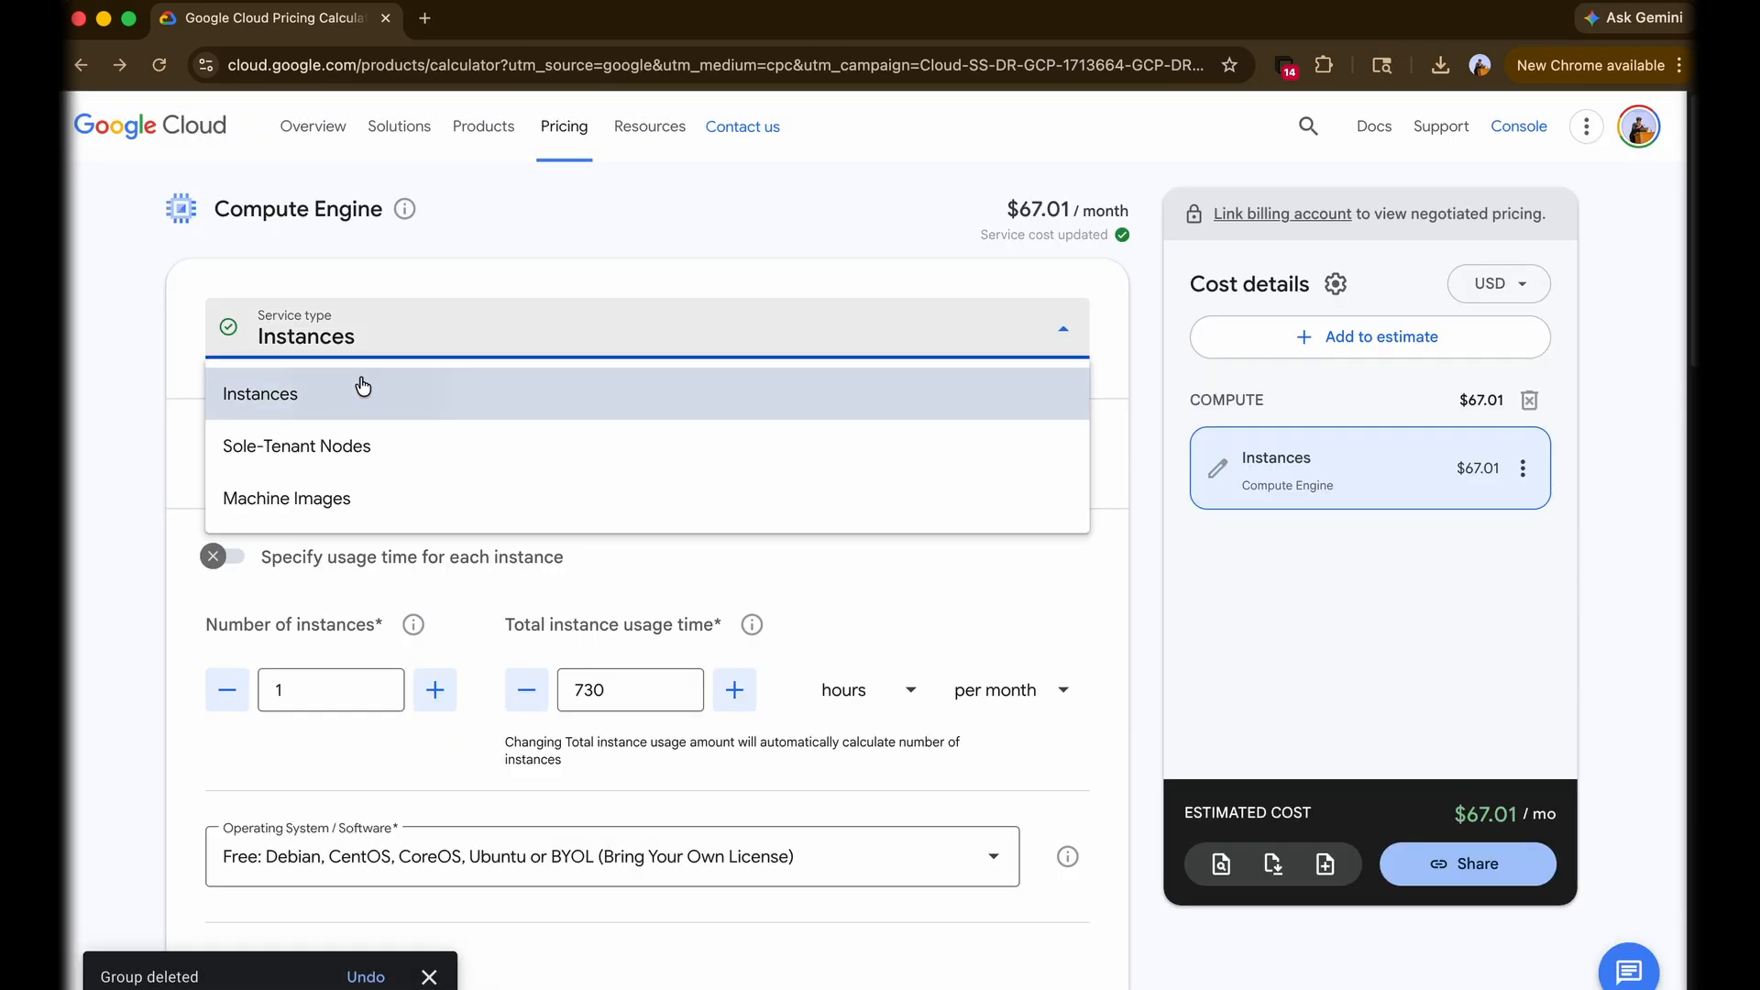
pyautogui.click(363, 387)
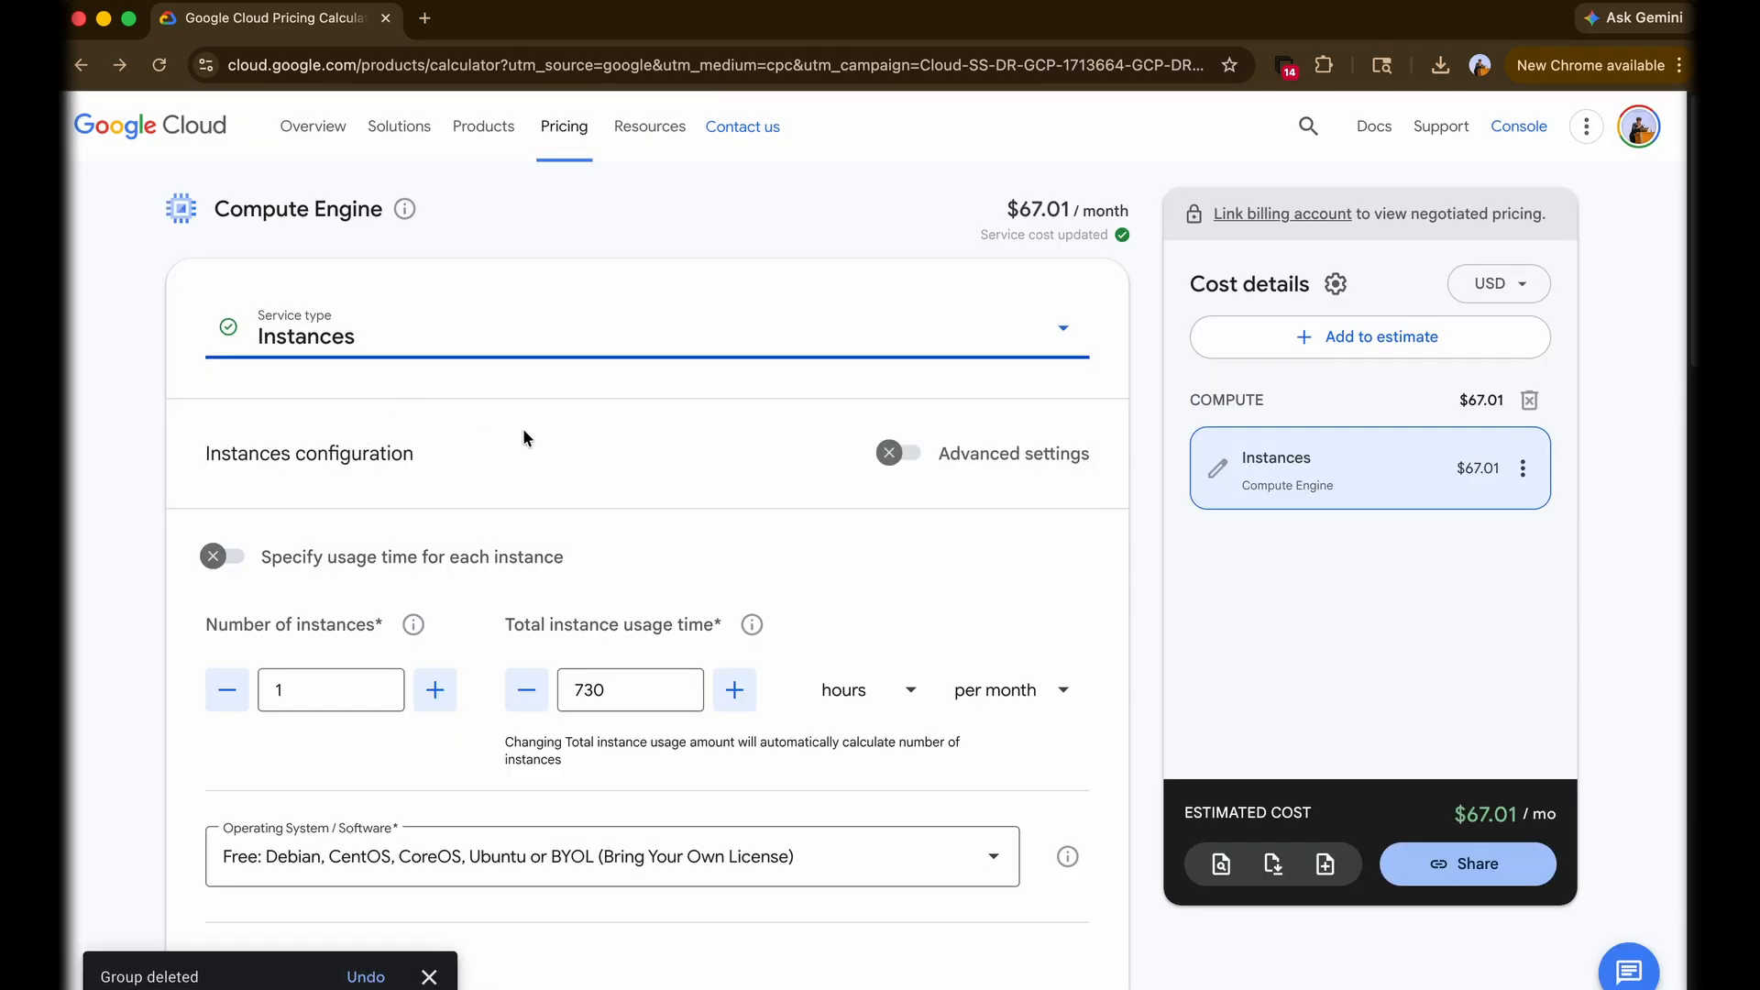
# - Turn on the advanced settings for the Compute Engine instances and review the instance, operating system and machine type options
pyautogui.click(888, 452)
pyautogui.scroll(-3, 492, 642)
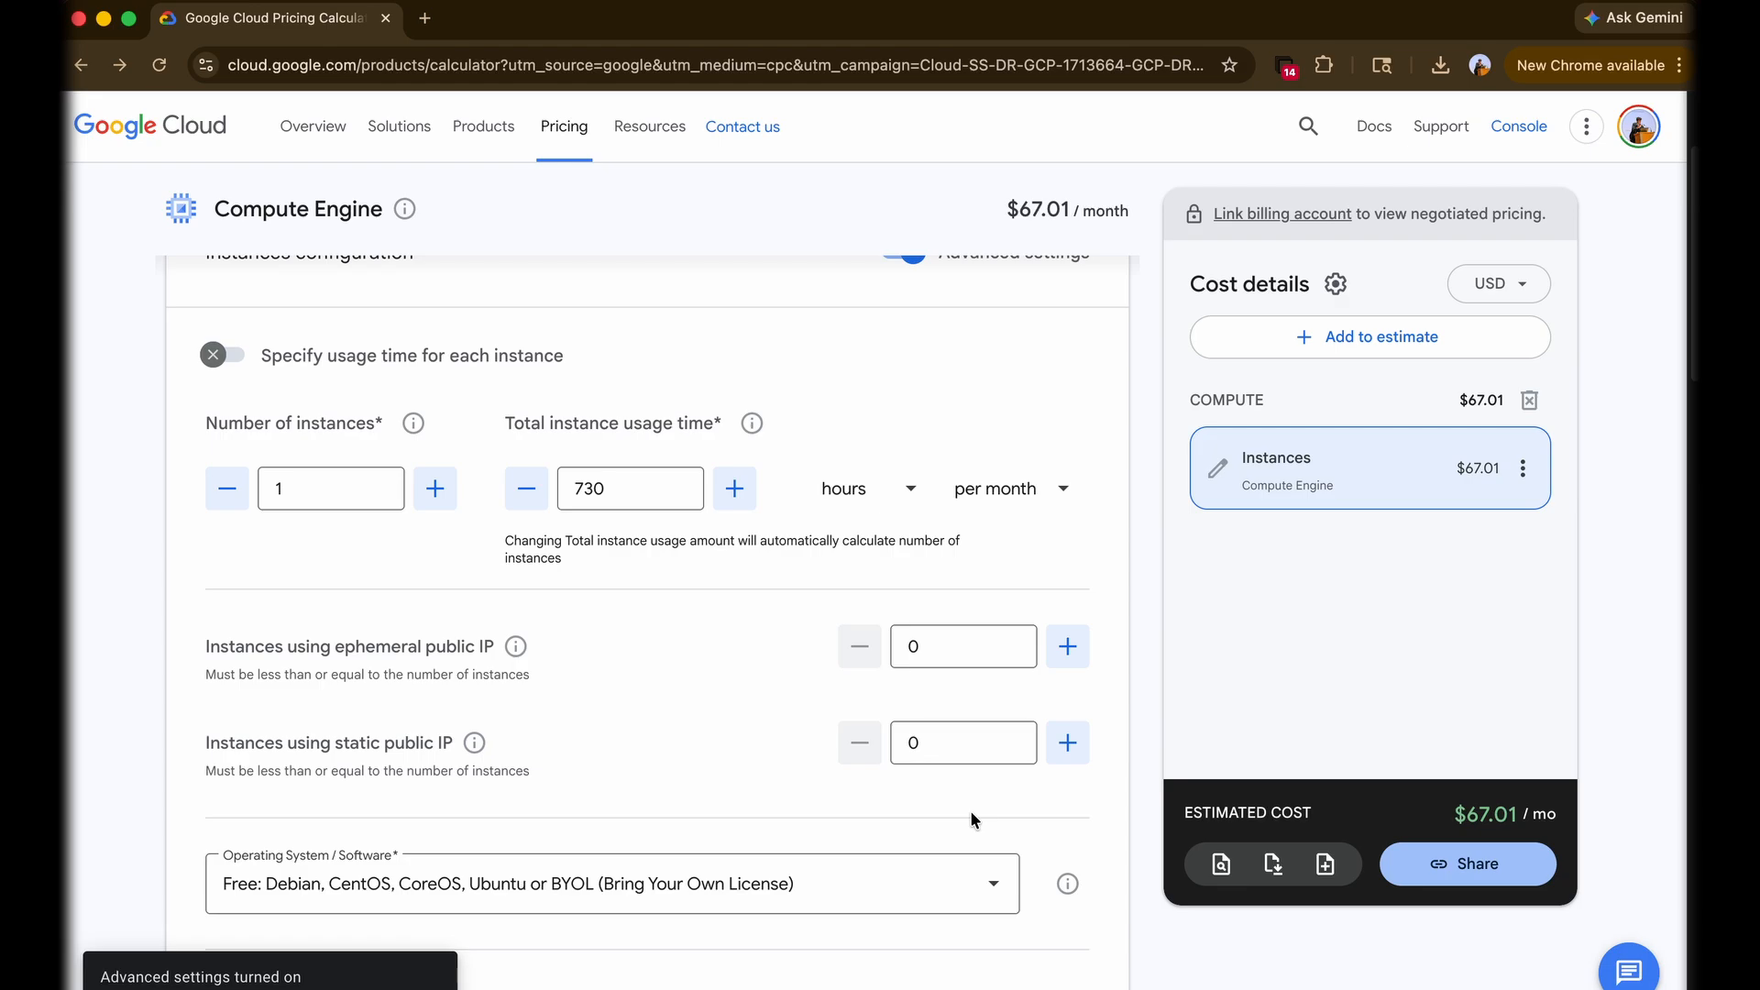
pyautogui.scroll(-1, 521, 875)
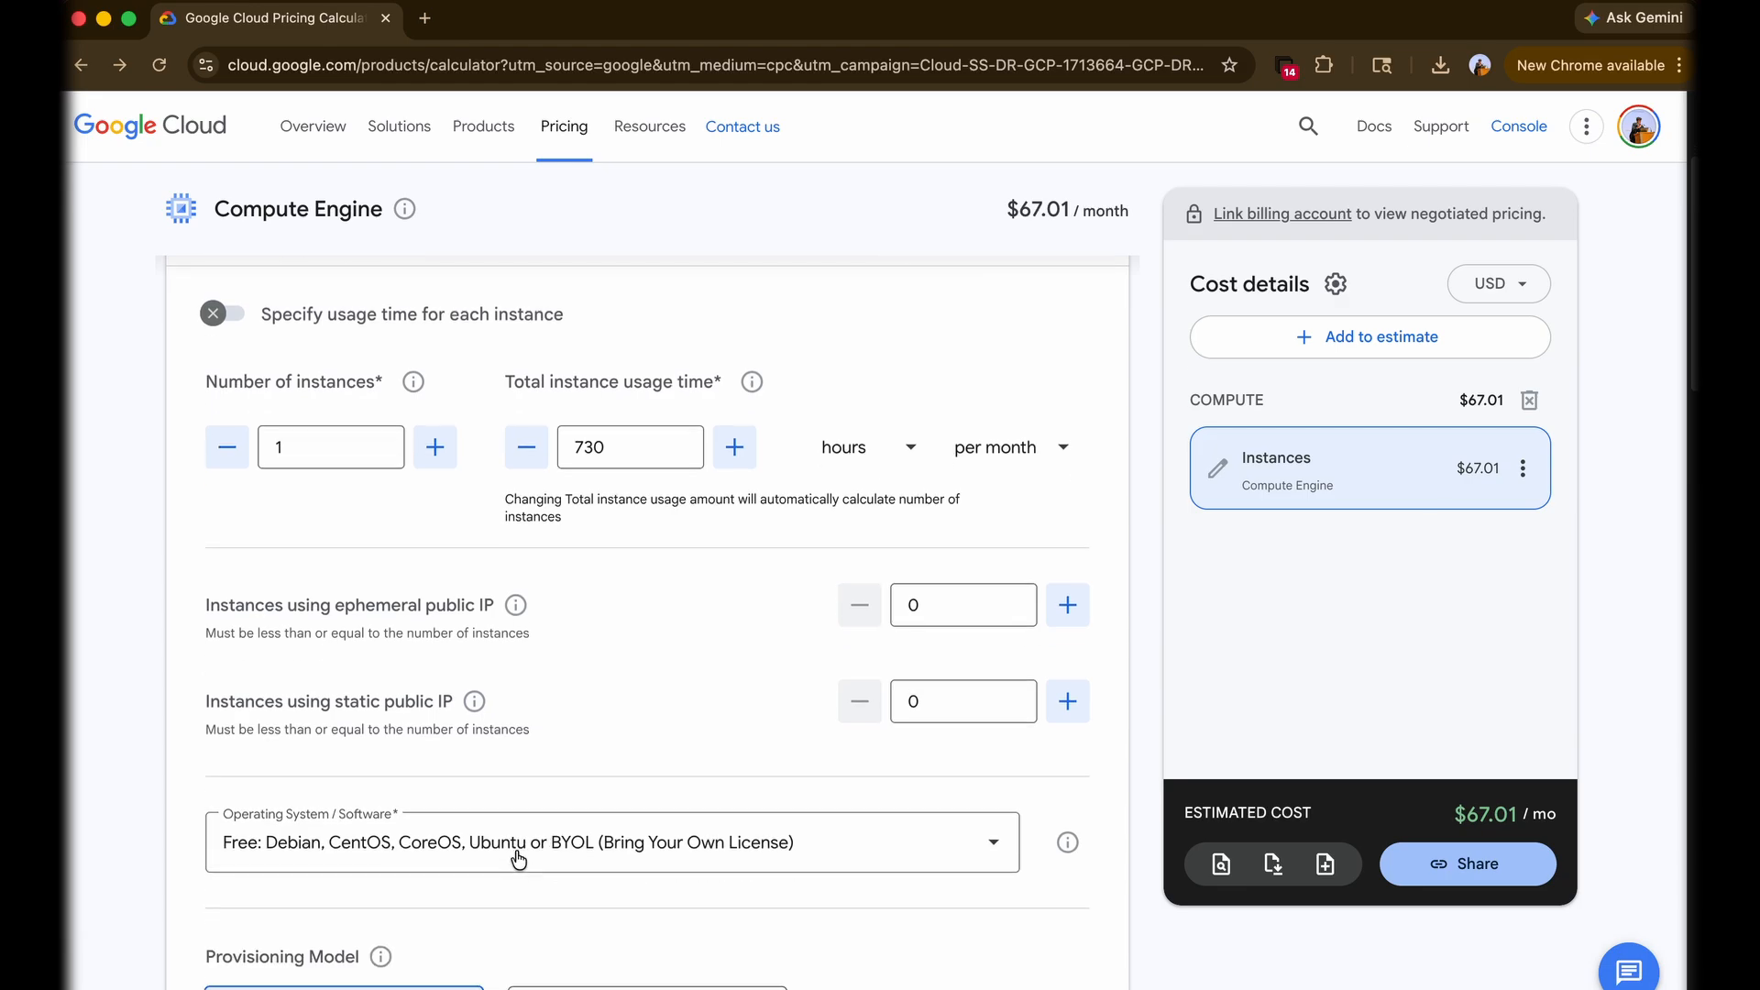
pyautogui.scroll(-8, 851, 863)
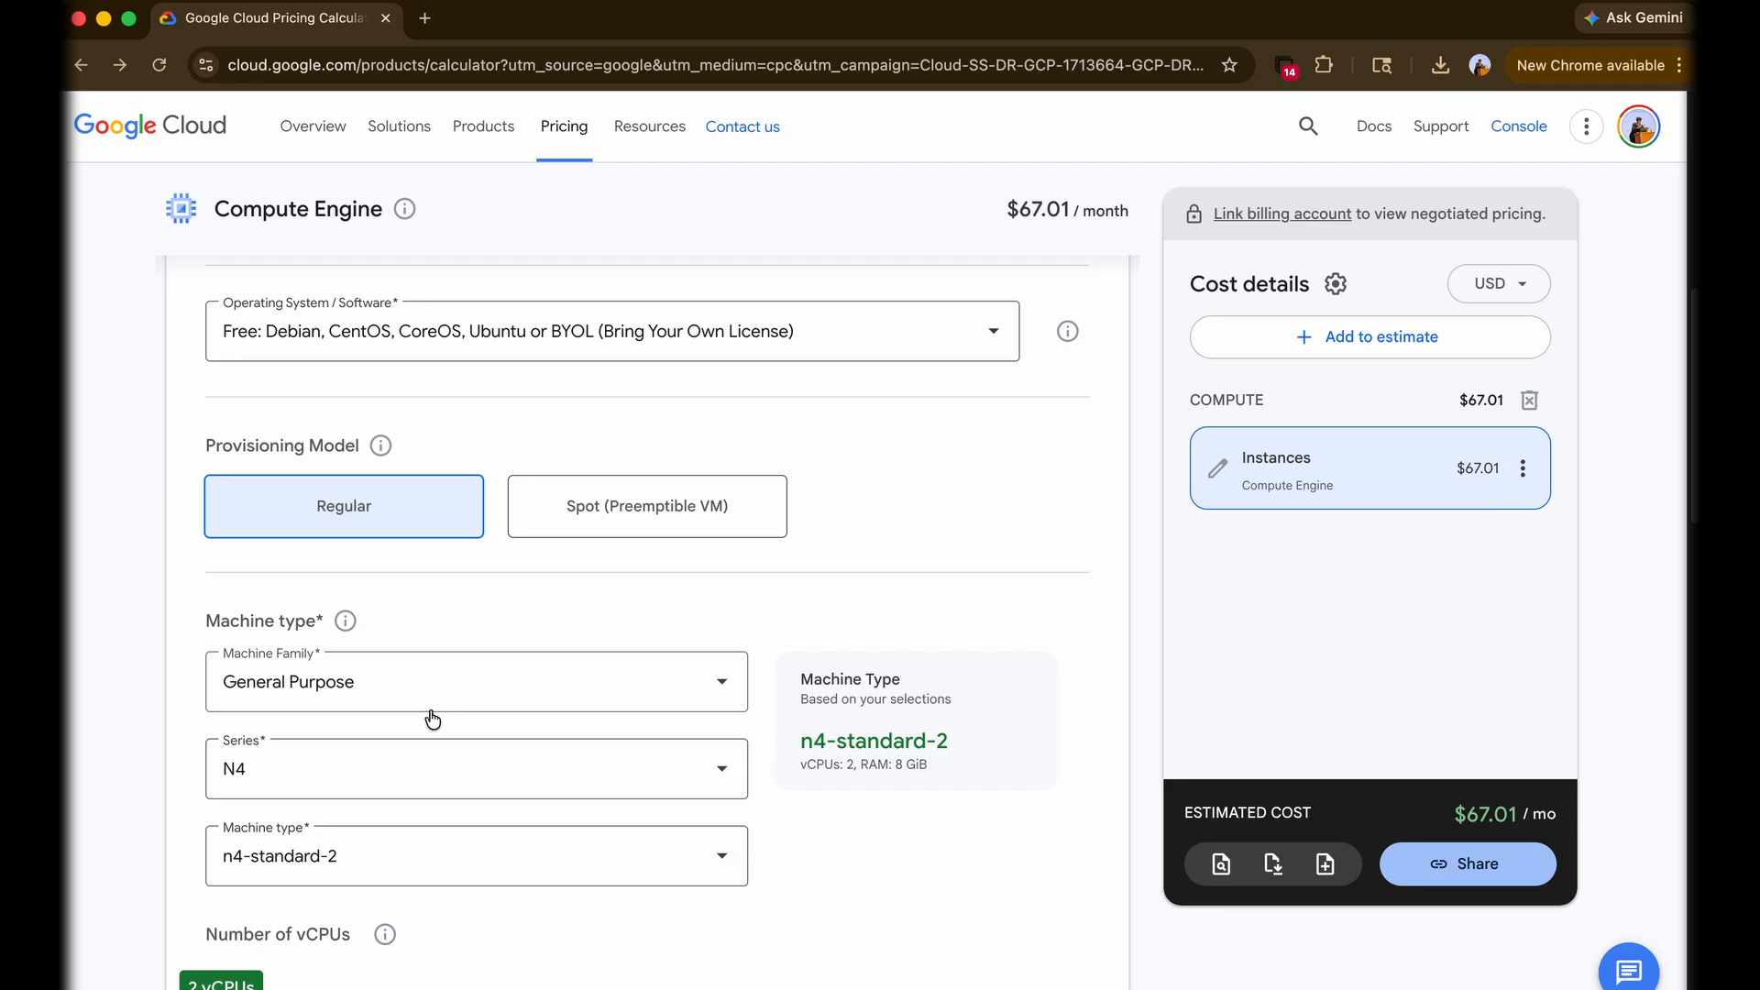
pyautogui.scroll(-5, 676, 828)
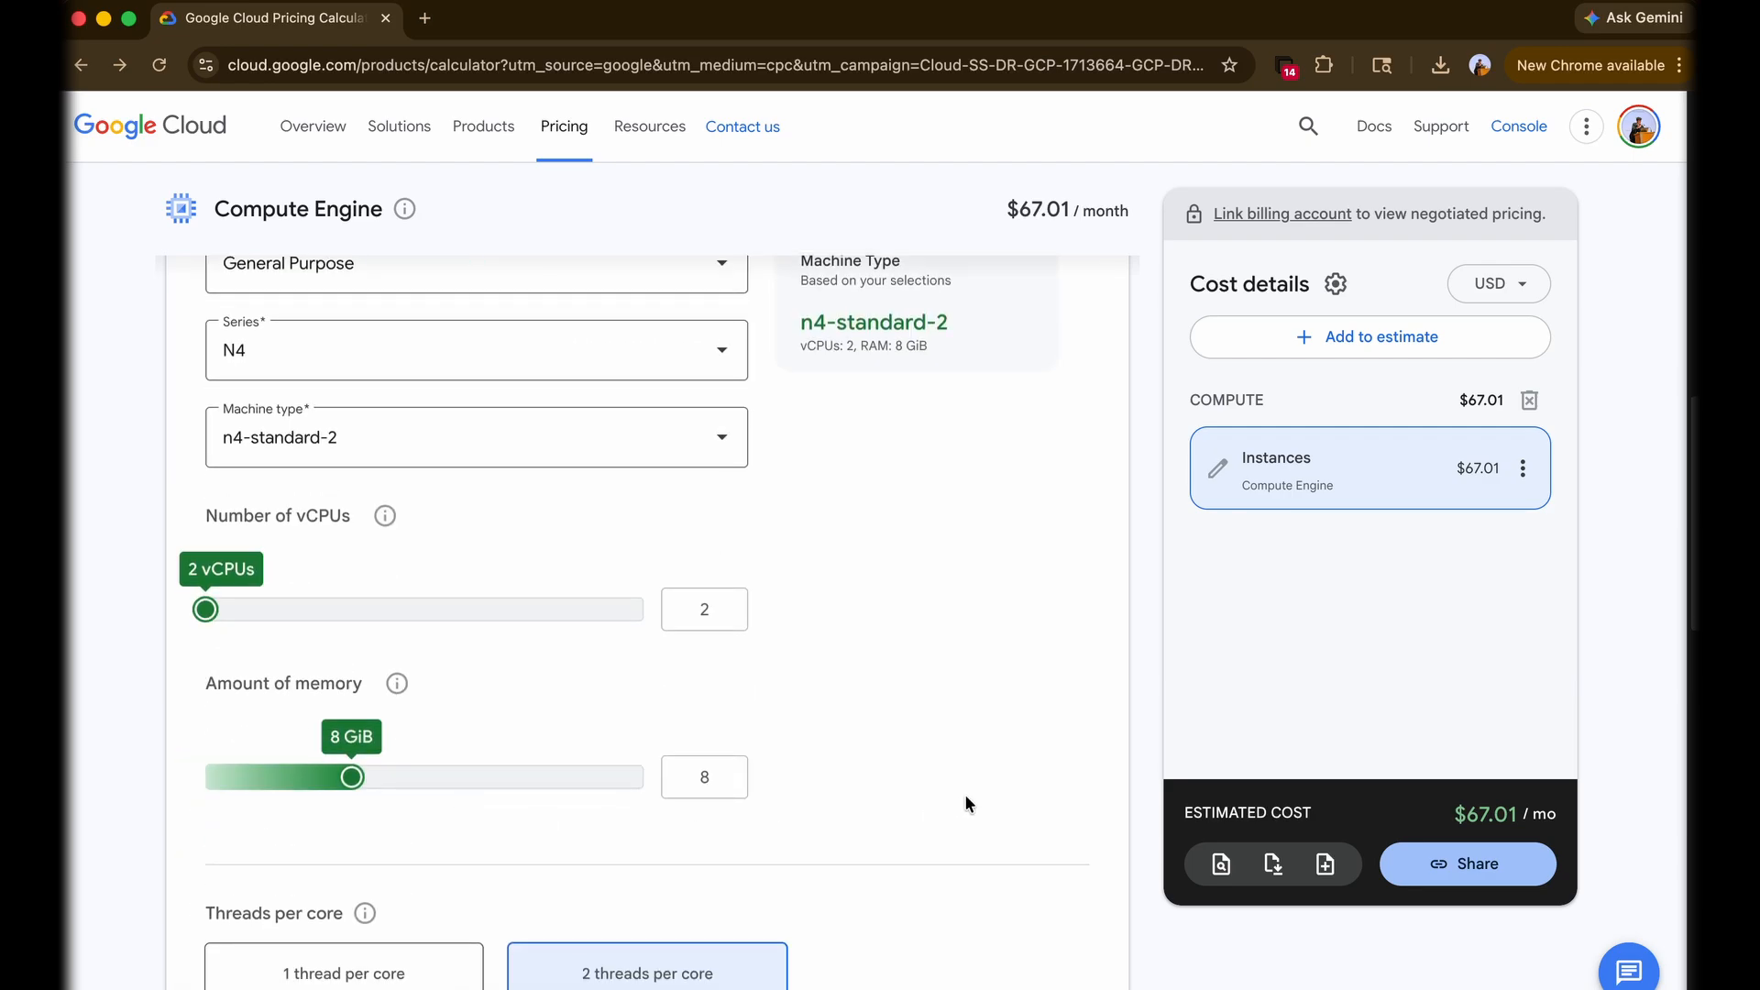
pyautogui.scroll(9, 916, 774)
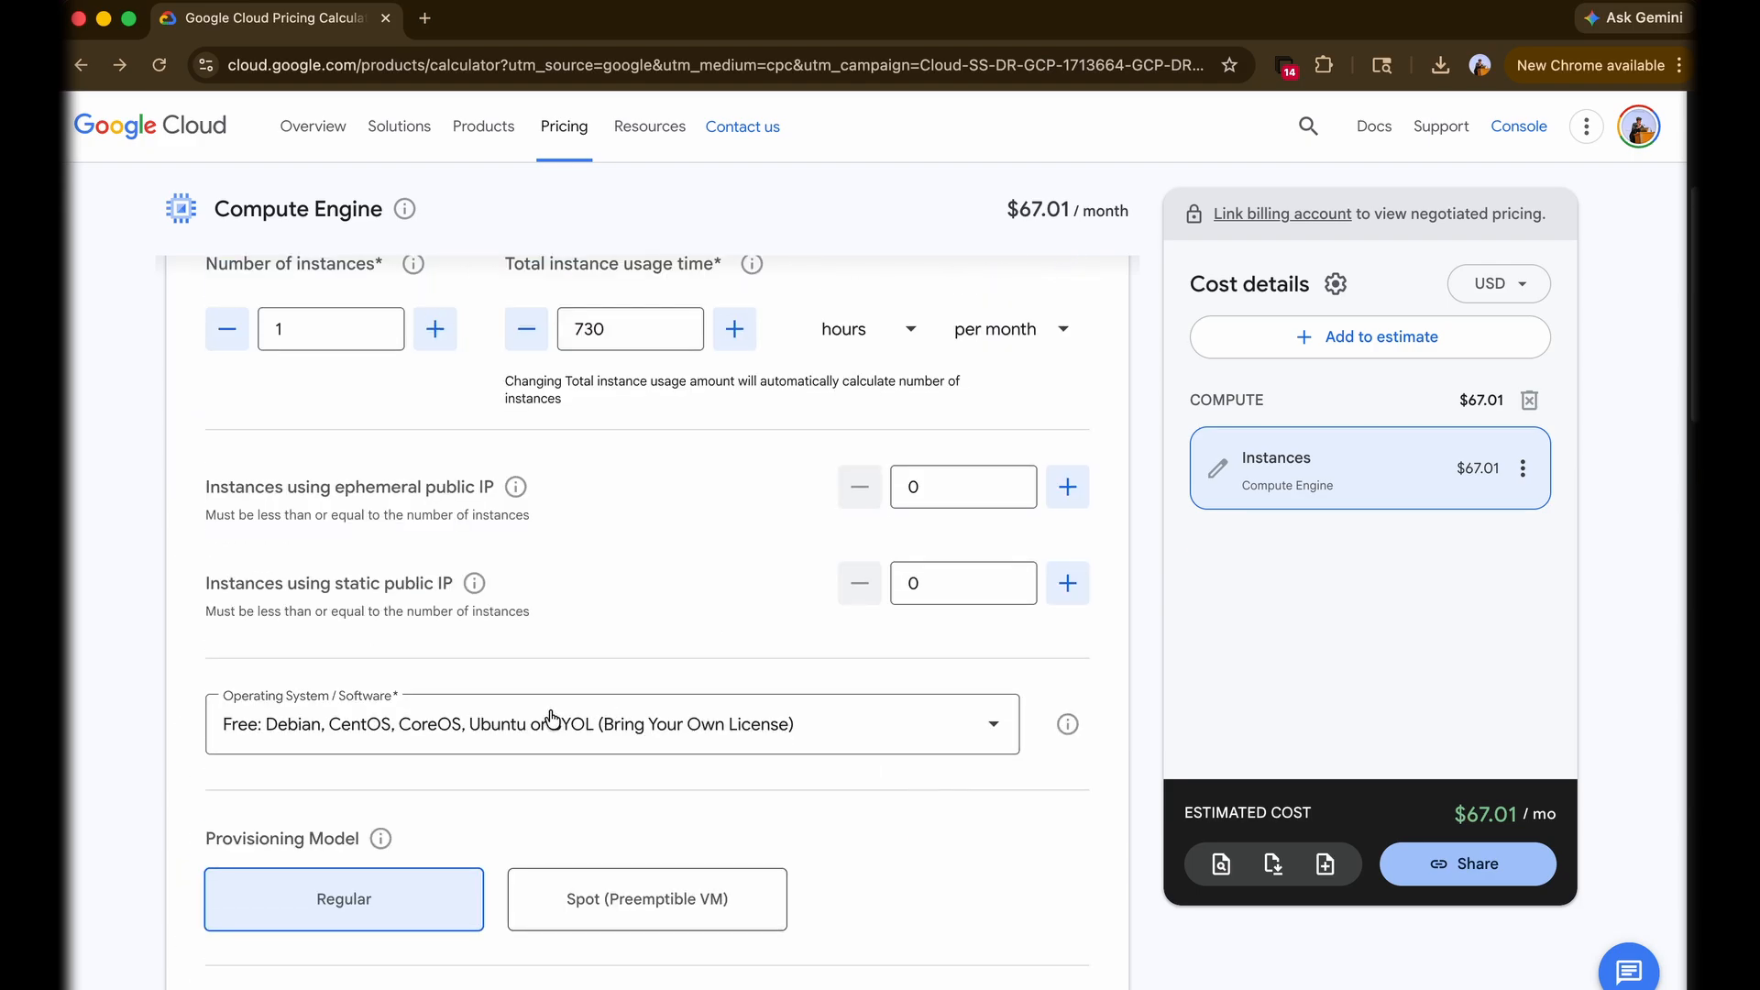
# - Review the operating system choices for the instances and keep the free Debian, CentOS, CoreOS, Ubuntu or BYOL option
pyautogui.click(551, 718)
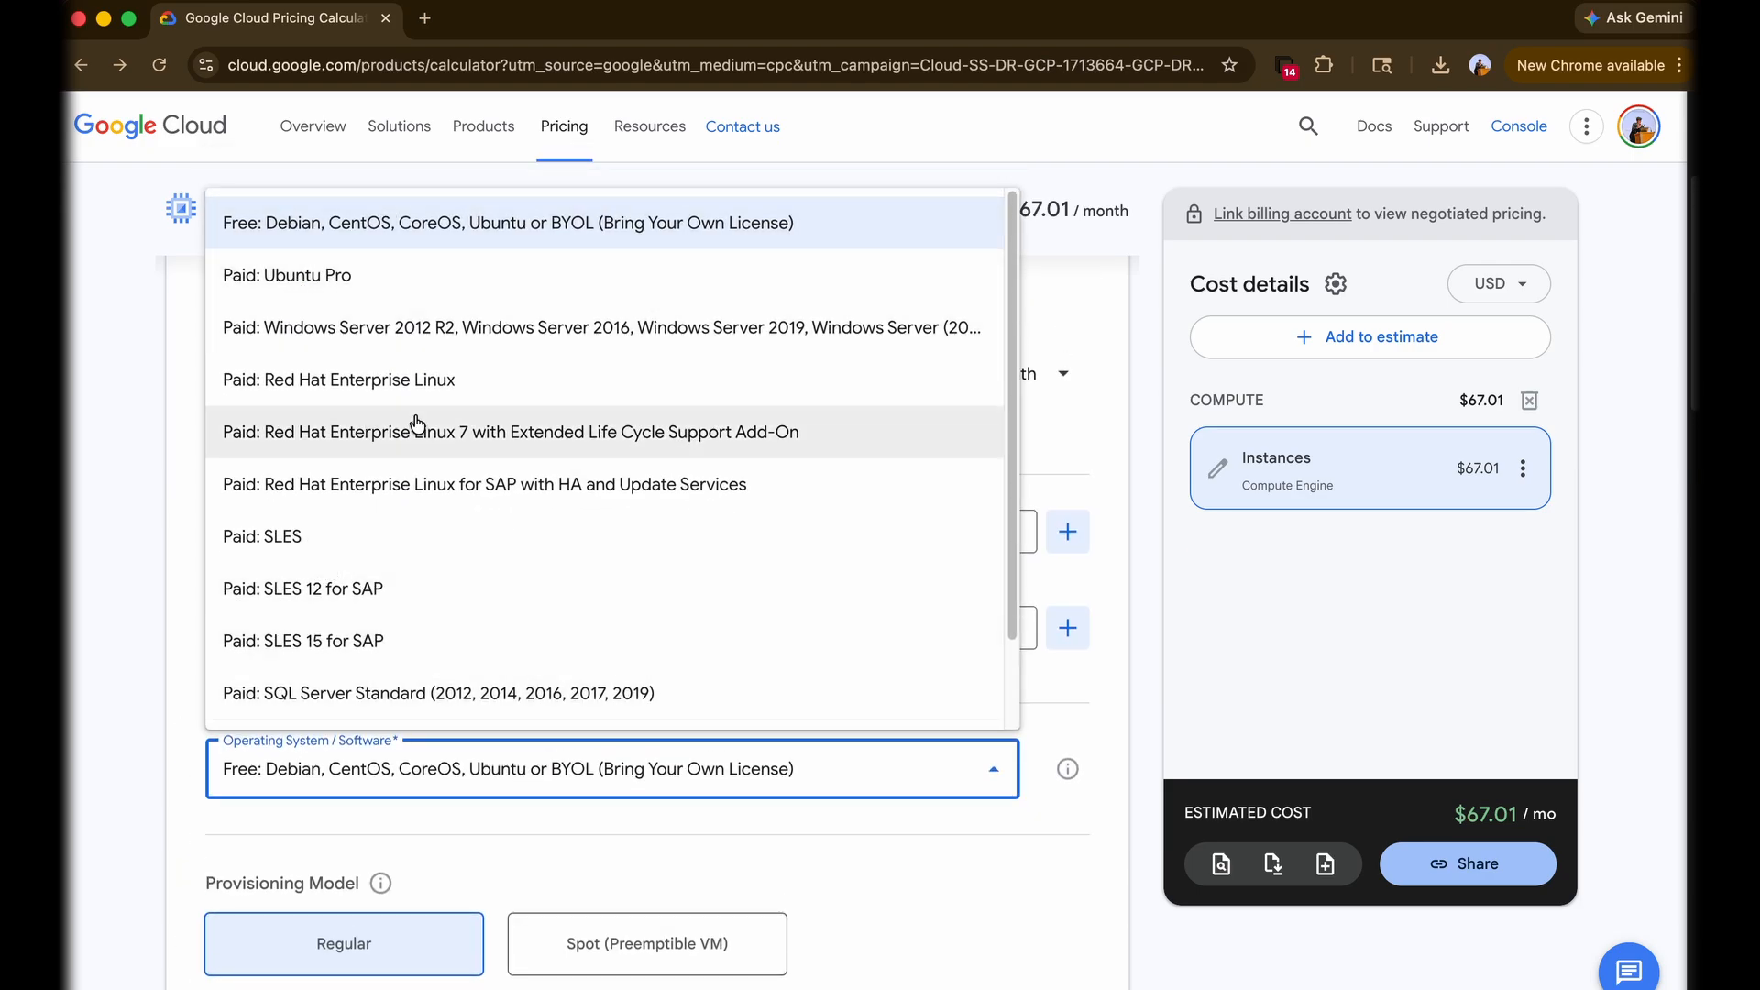
pyautogui.click(499, 223)
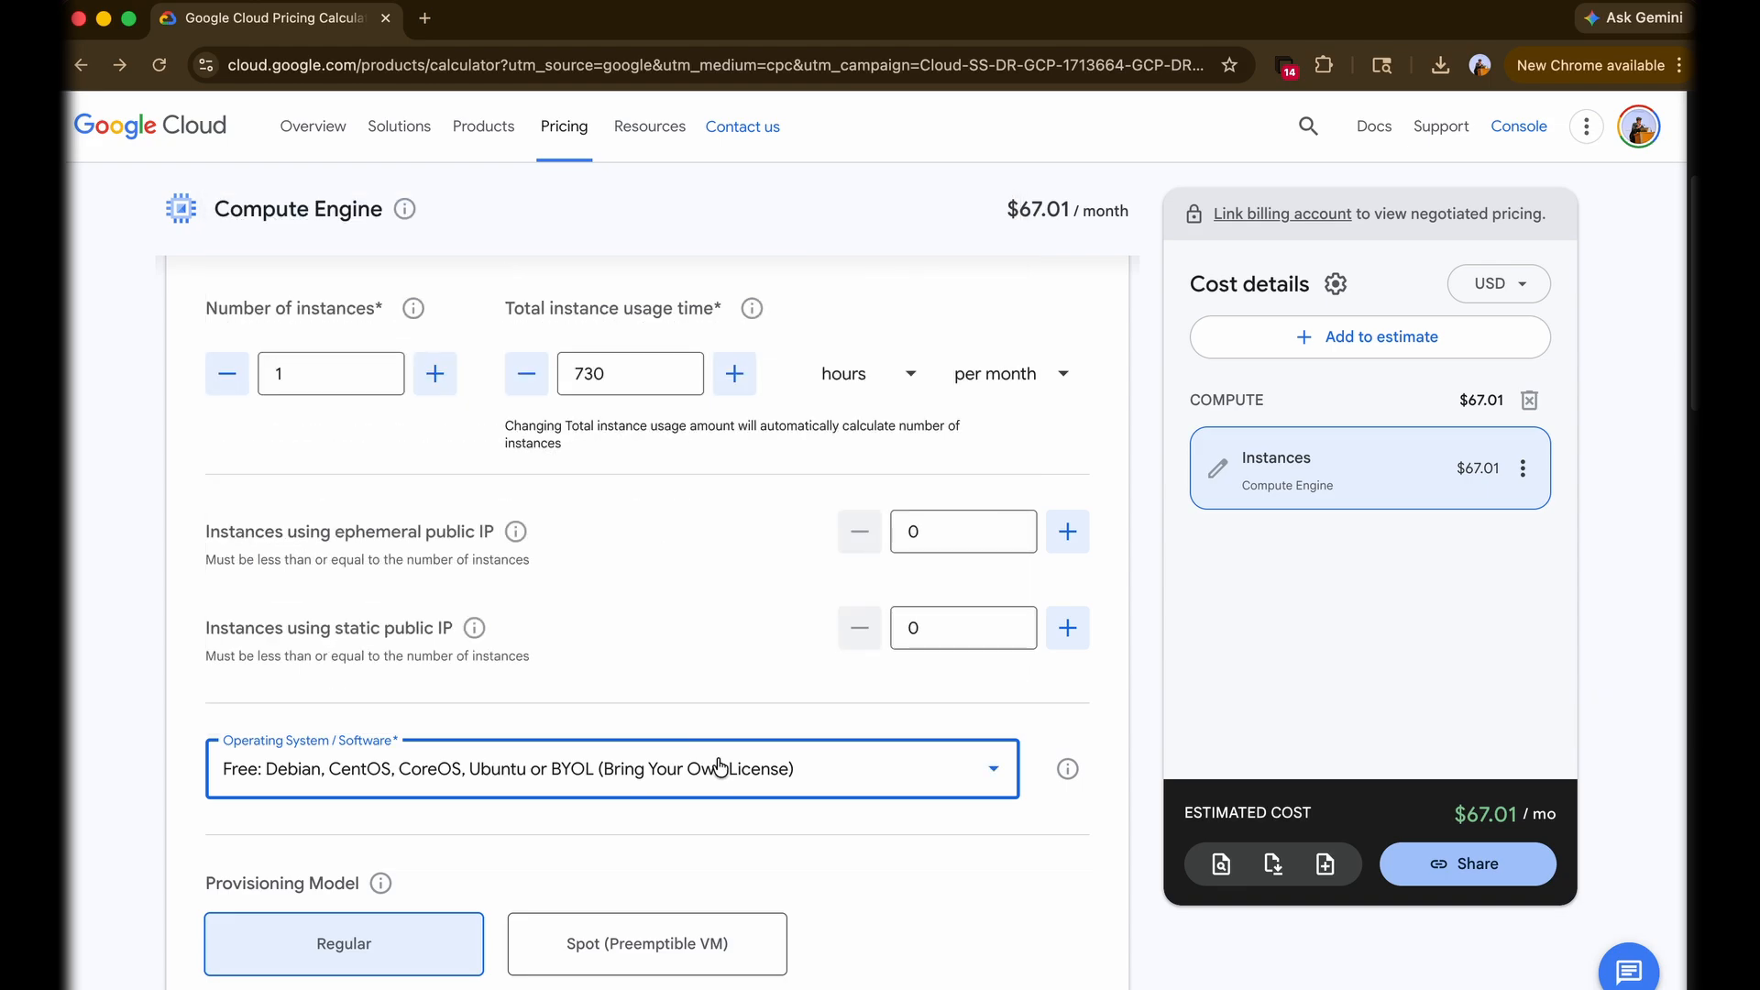
pyautogui.click(849, 935)
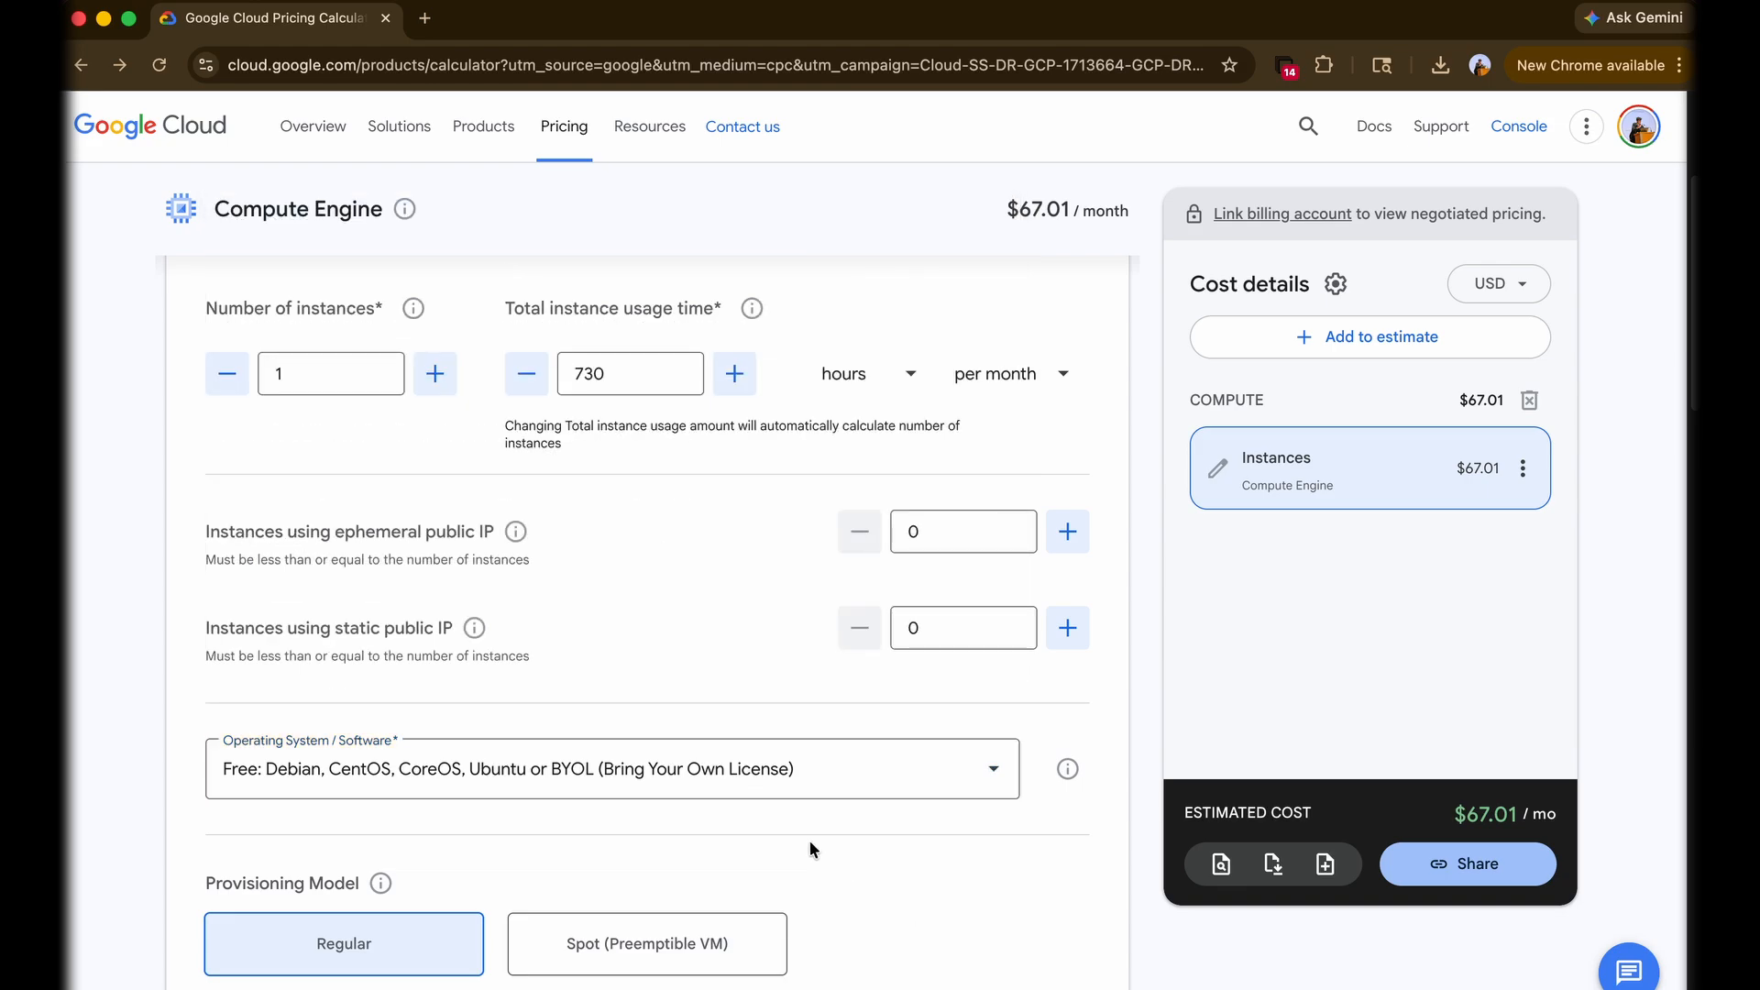
# - Read the explanation of the setting for instances using ephemeral public IP
pyautogui.scroll(3, 807, 841)
pyautogui.moveTo(210, 844); pyautogui.dragTo(534, 872)
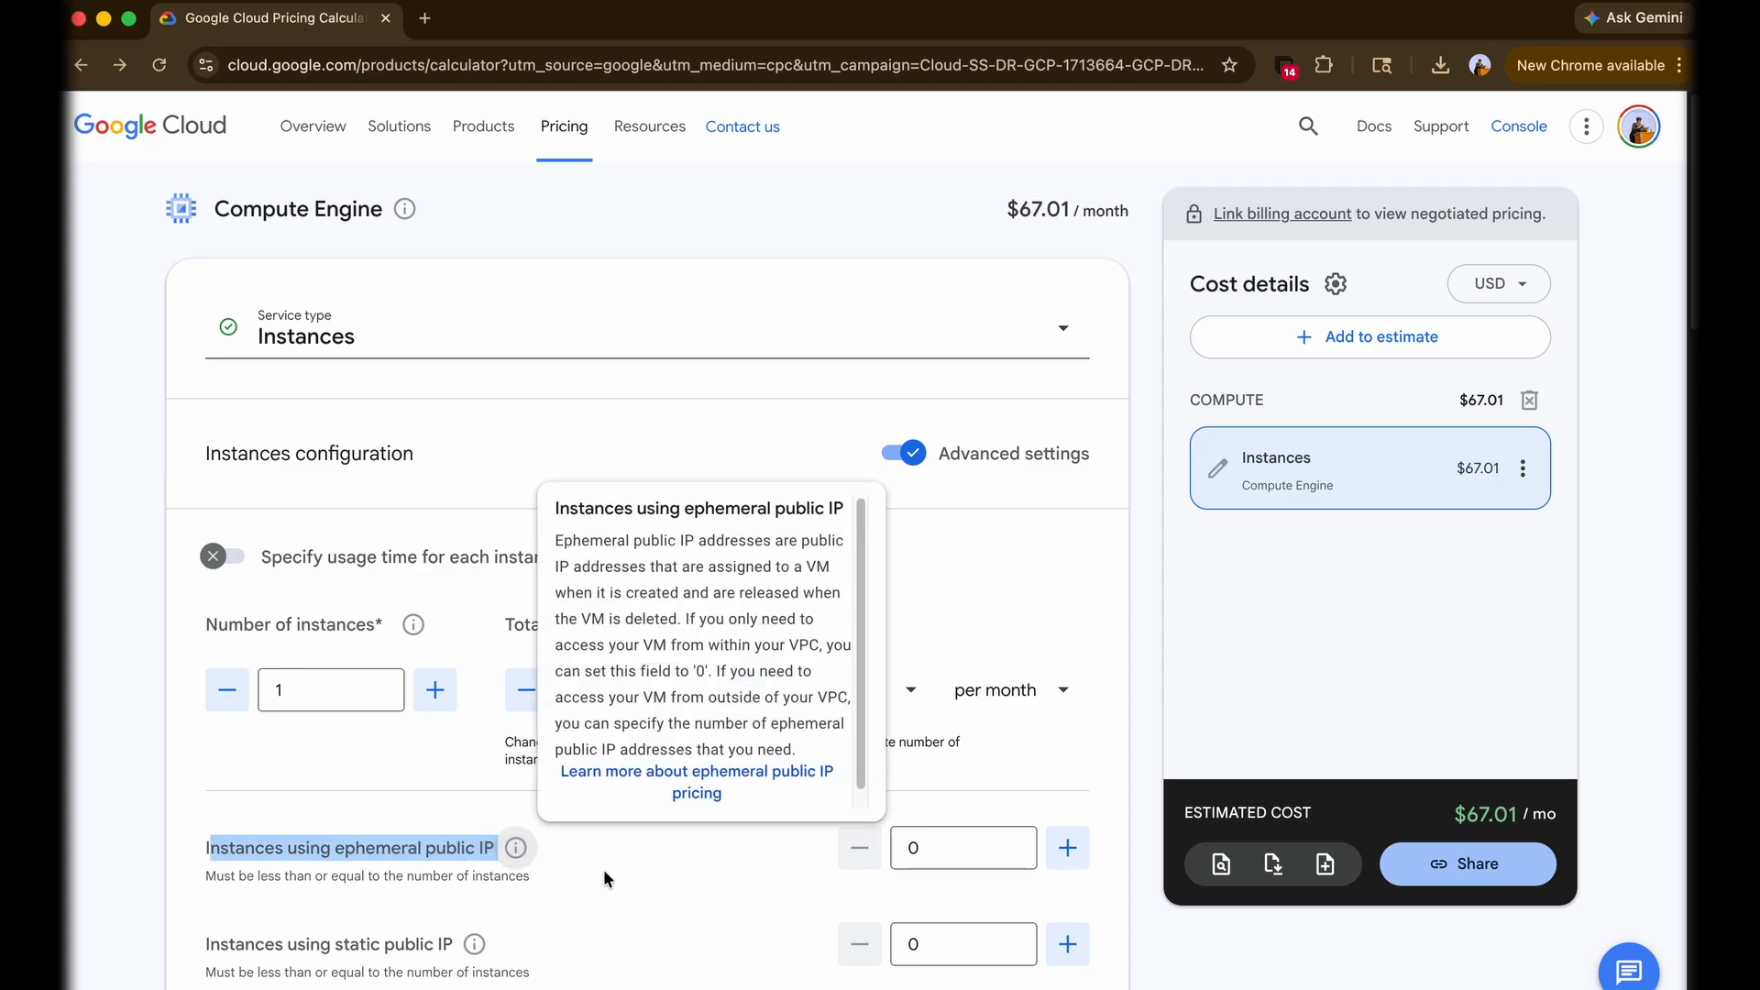
pyautogui.click(715, 881)
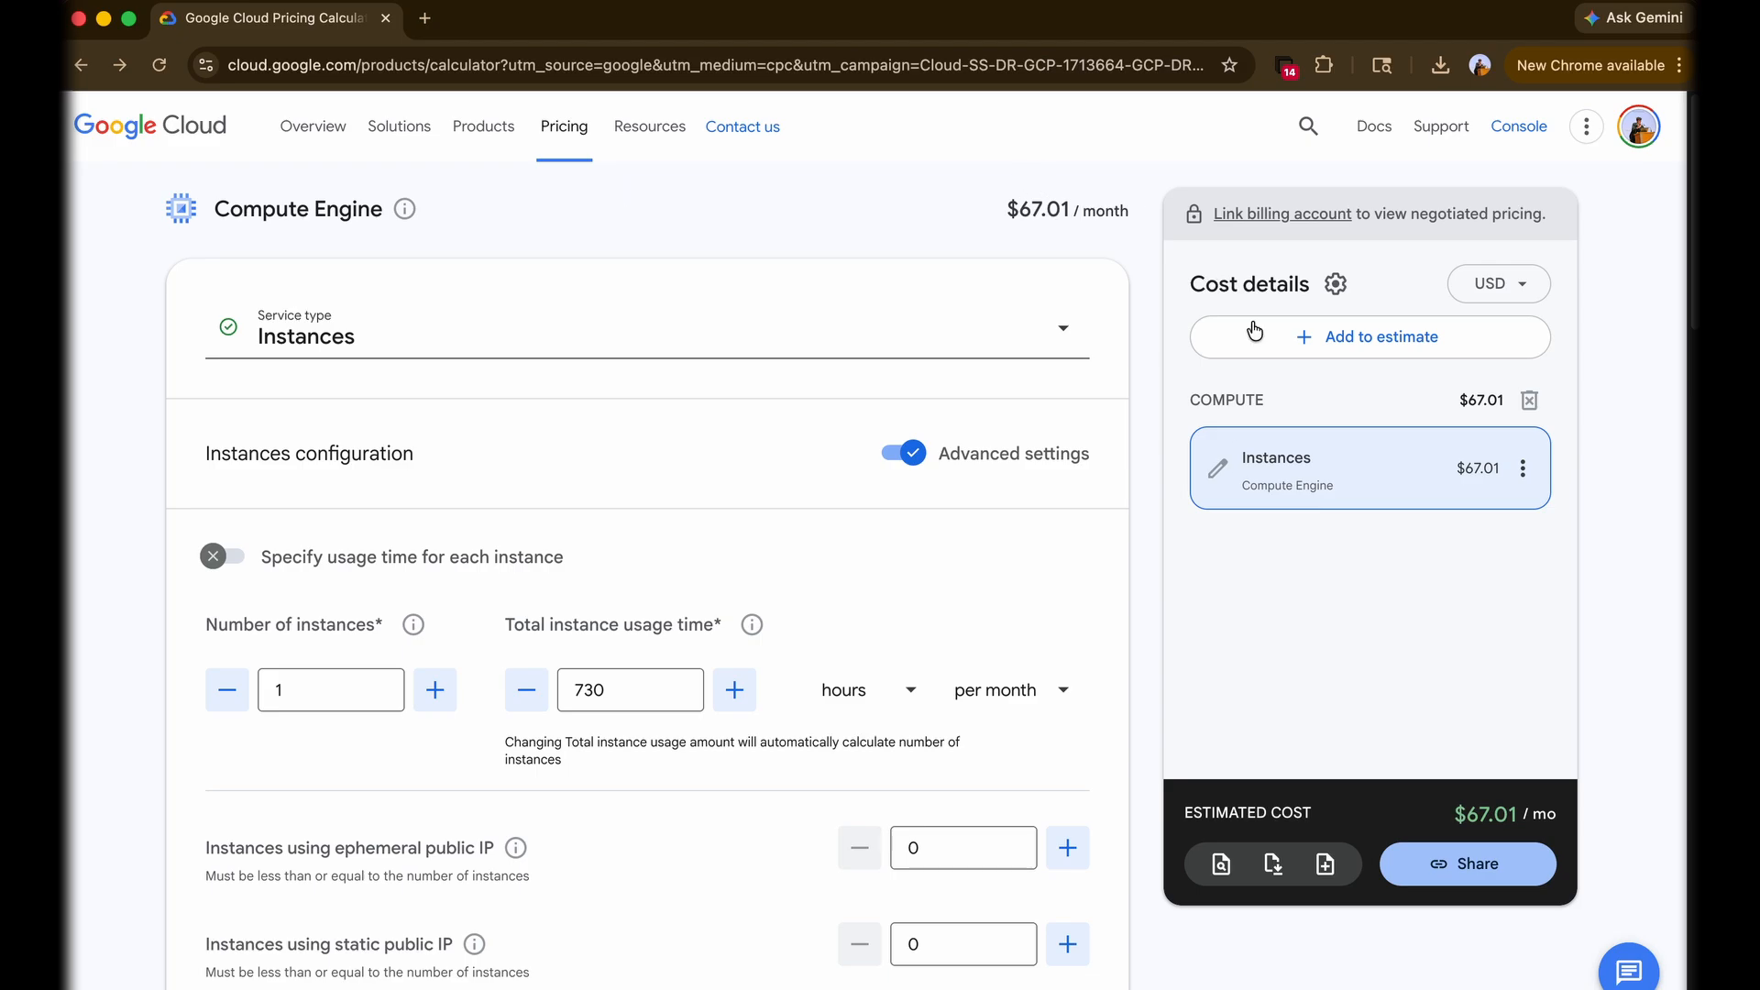
# - Add Cloud Storage to the estimate and review its location and storage class options, keeping Standard Storage
pyautogui.click(1398, 344)
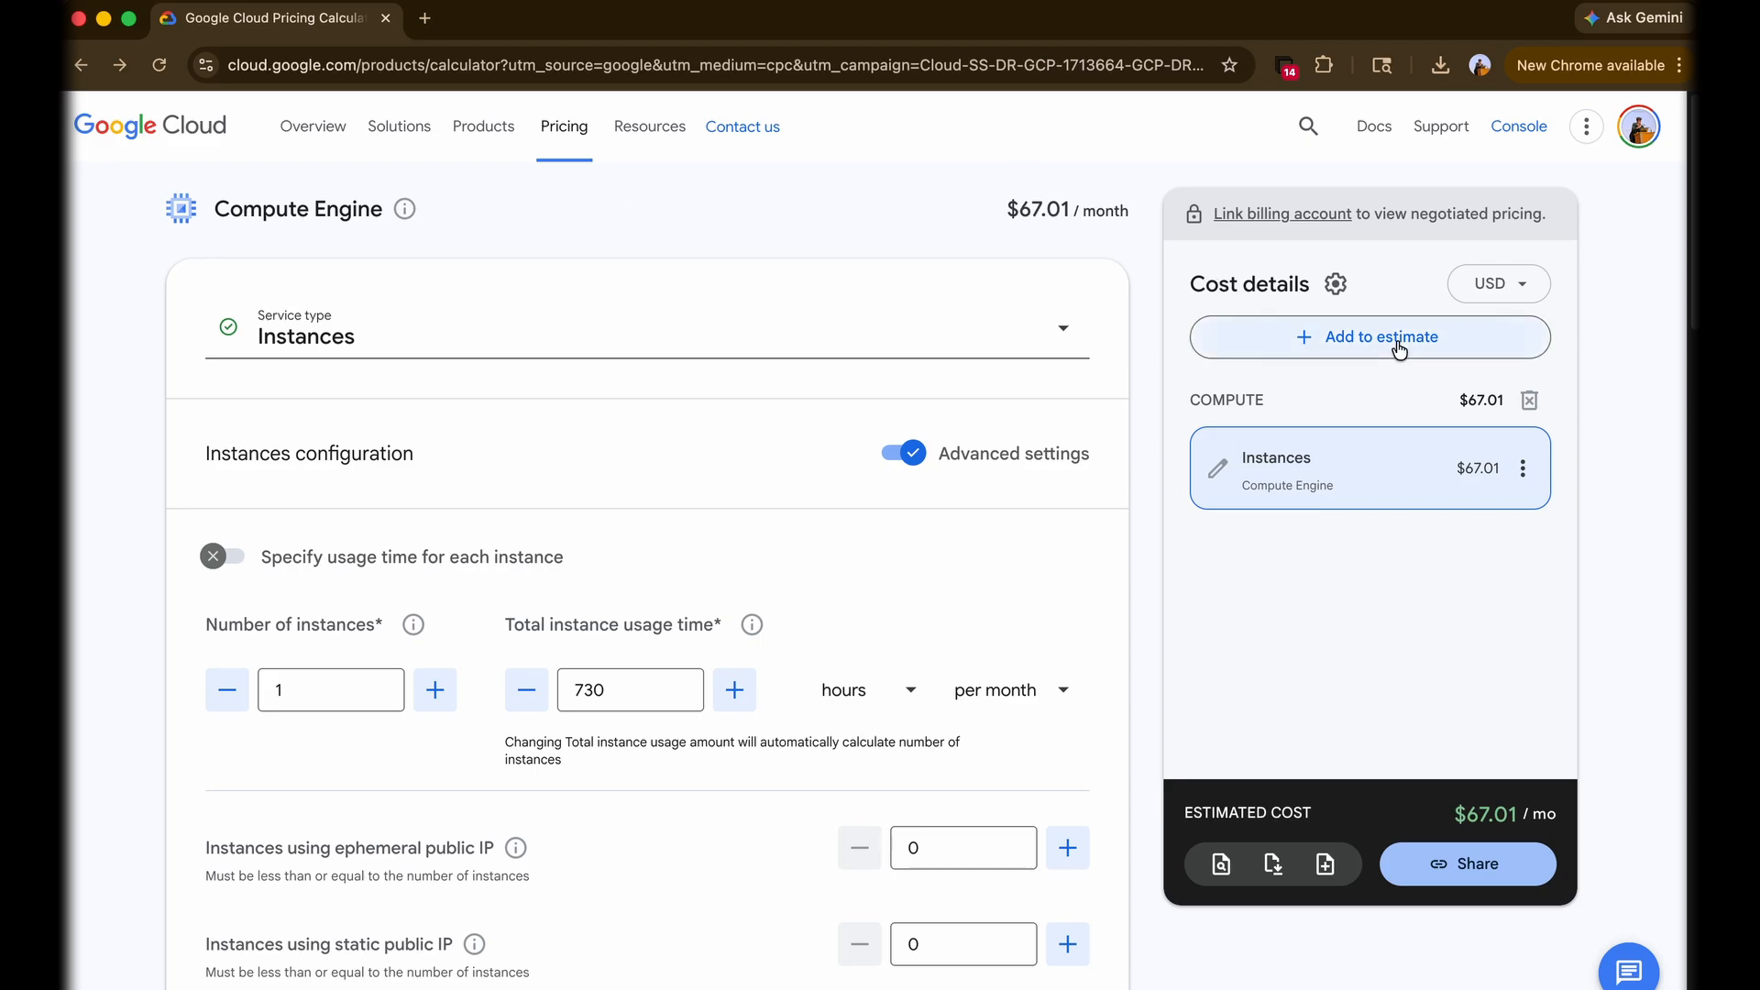
pyautogui.click(762, 459)
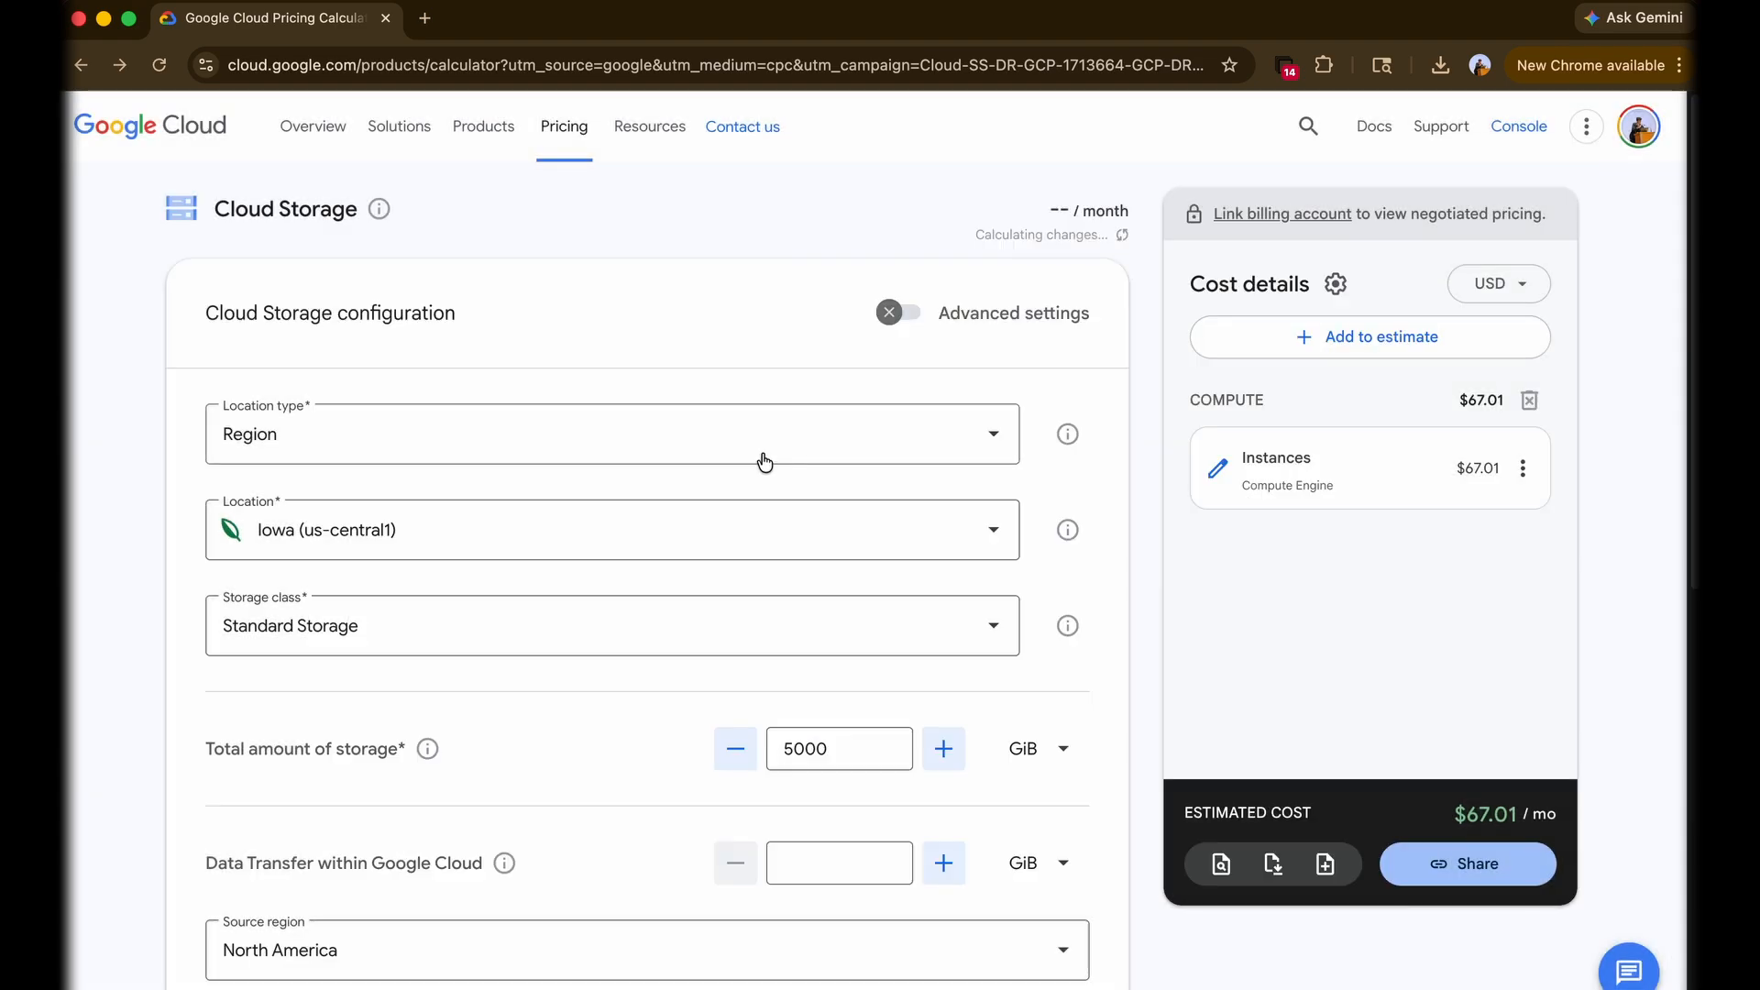
pyautogui.click(445, 451)
pyautogui.click(207, 501)
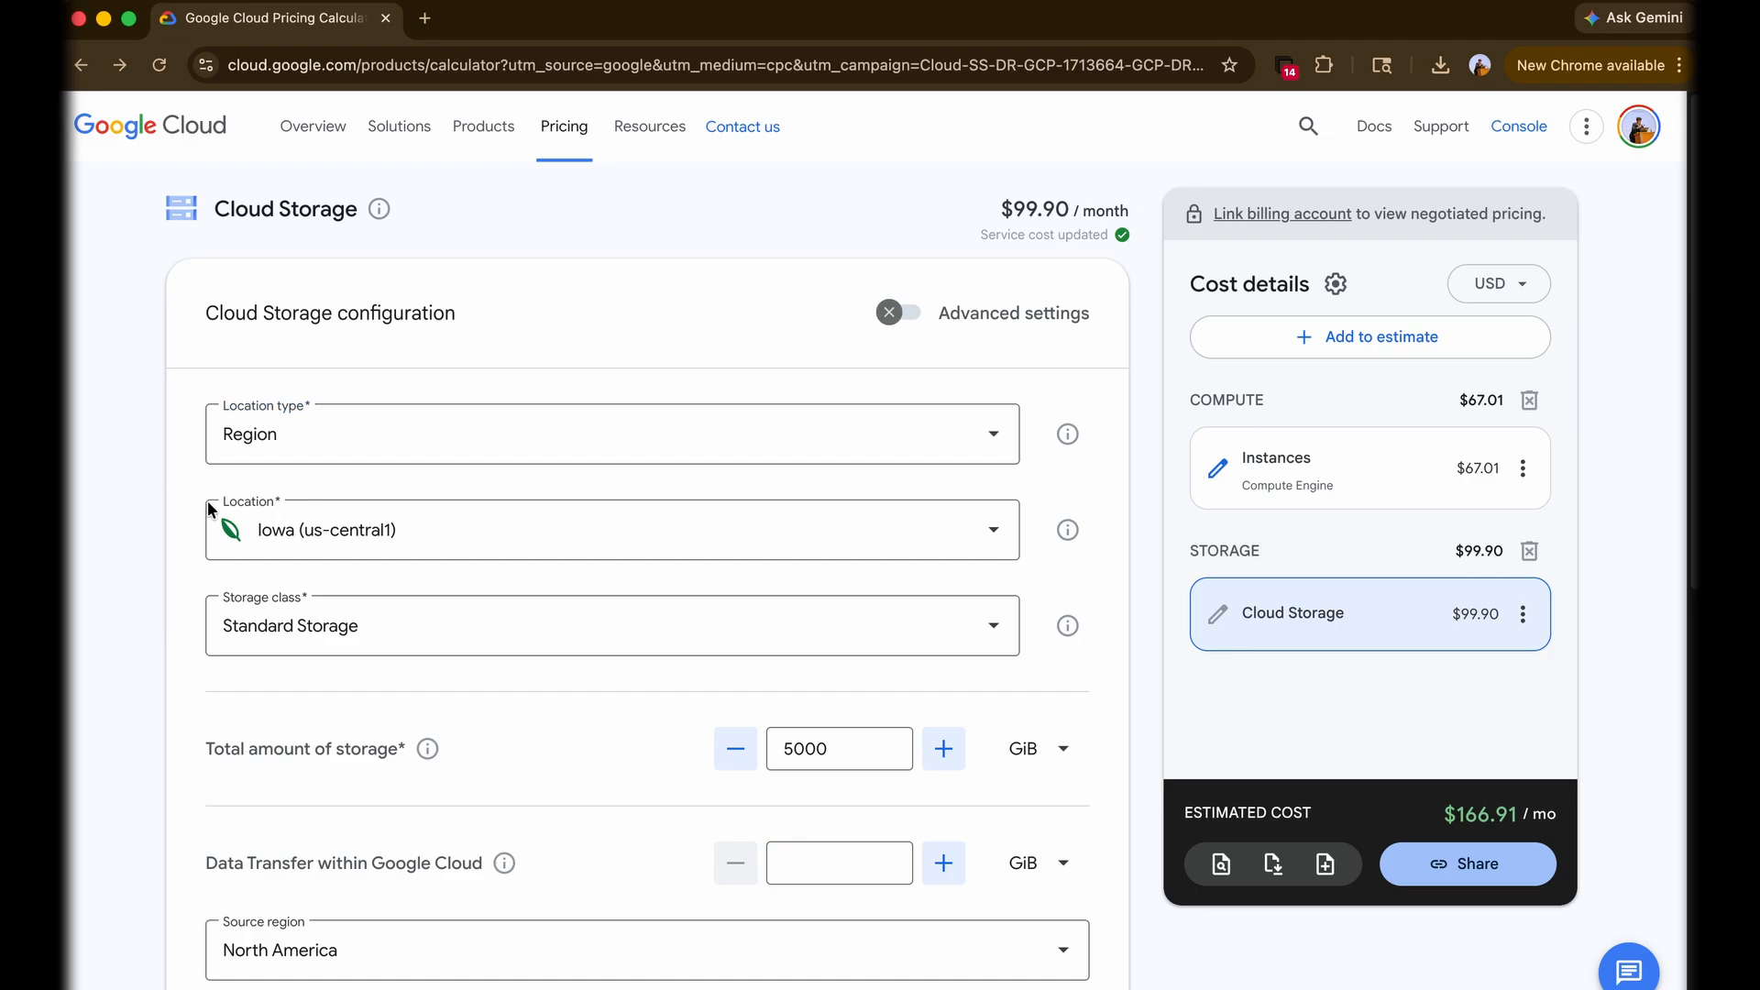
pyautogui.click(215, 514)
pyautogui.click(294, 592)
pyautogui.click(294, 614)
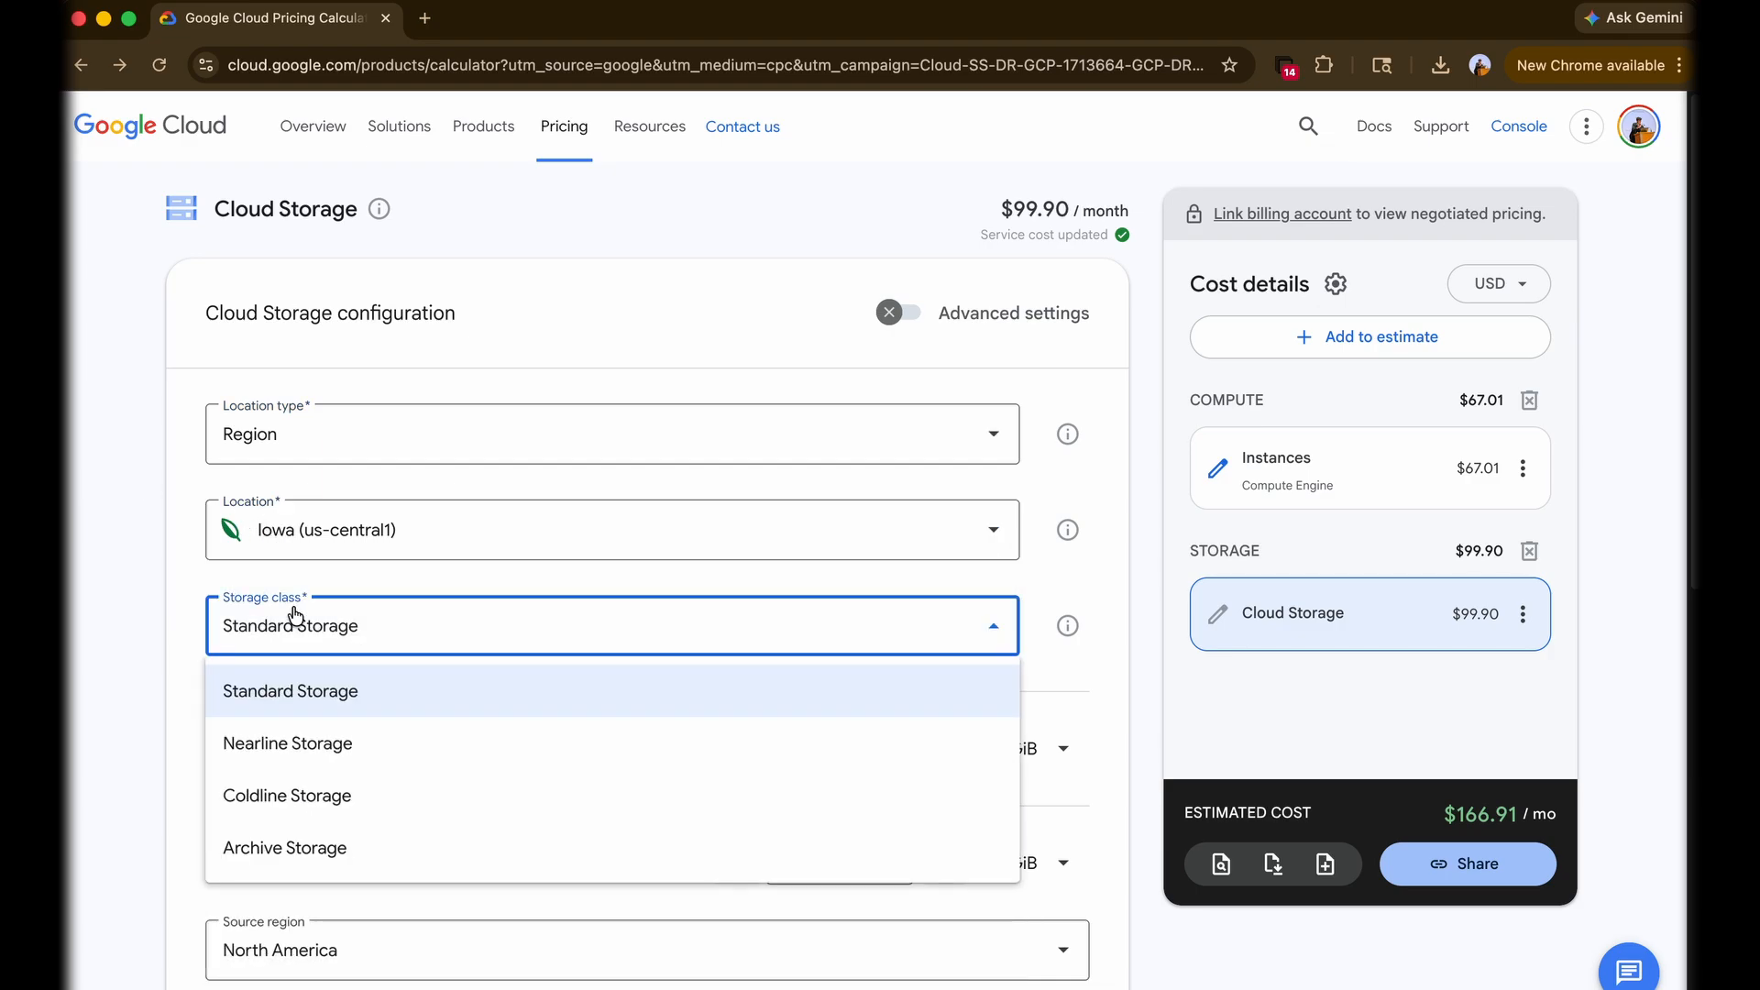
pyautogui.click(285, 619)
pyautogui.scroll(-3, 257, 610)
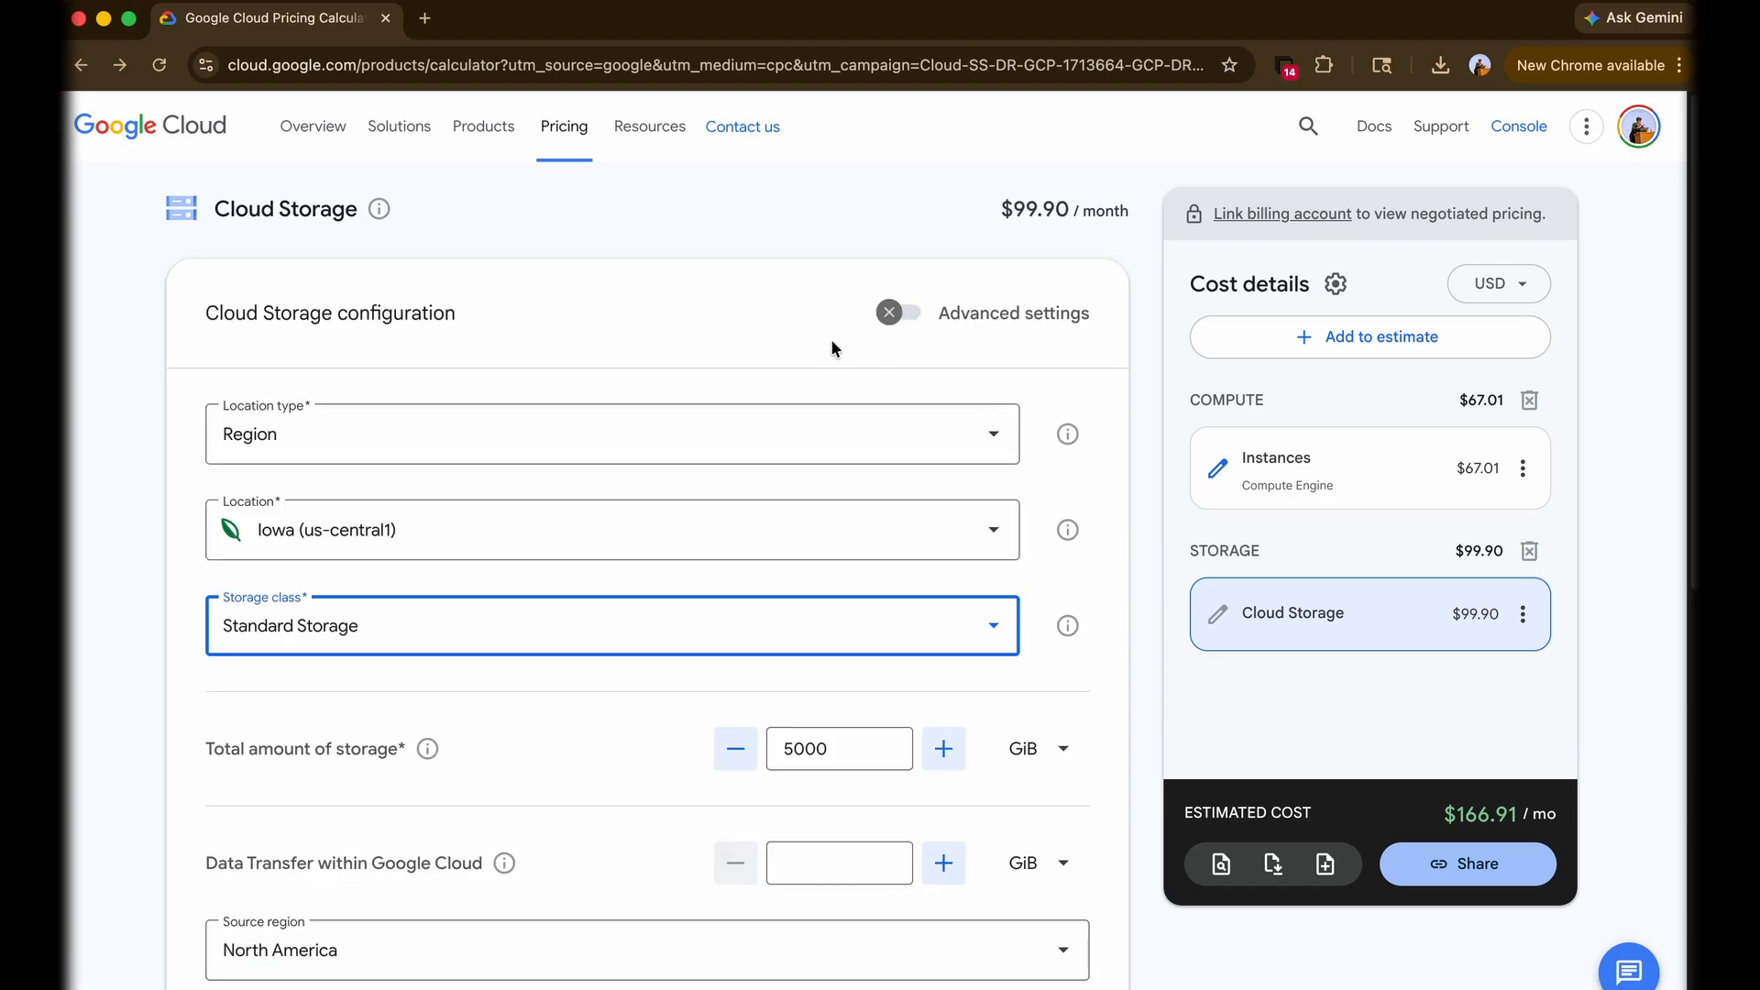
# - Turn on the advanced settings for Cloud Storage and review the Class A and Class B operations and data transfer fields
pyautogui.click(897, 312)
pyautogui.scroll(-5, 955, 440)
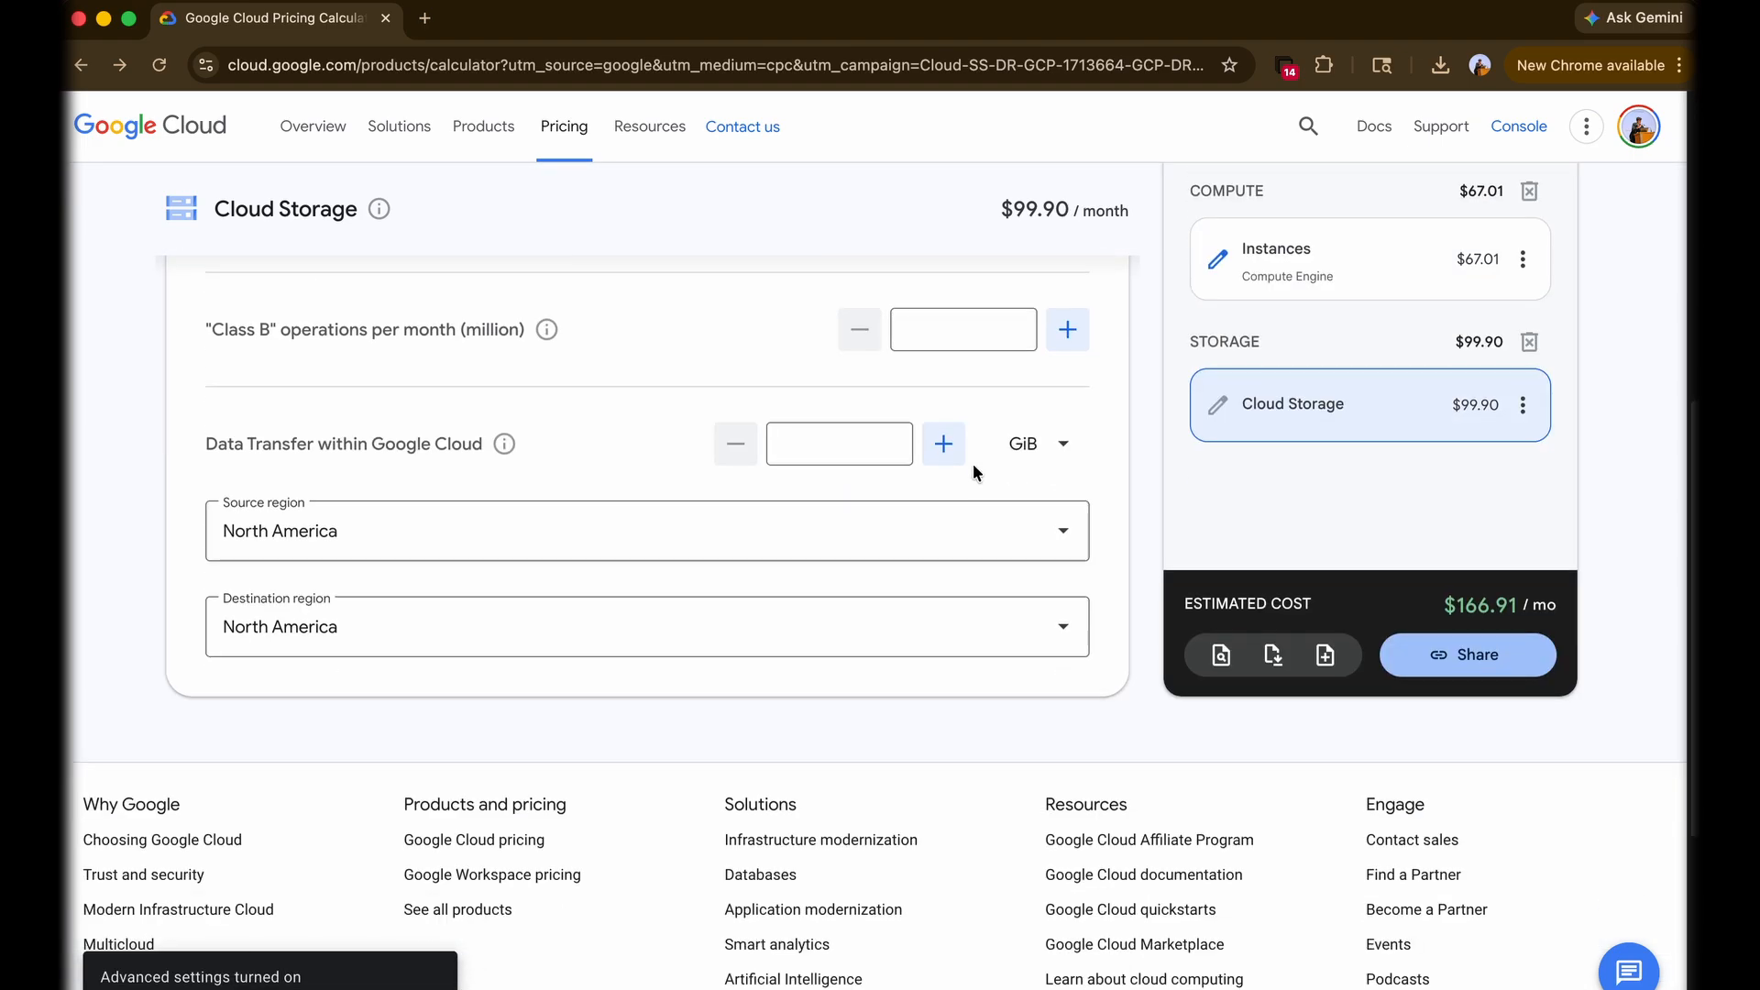
pyautogui.scroll(5, 640, 597)
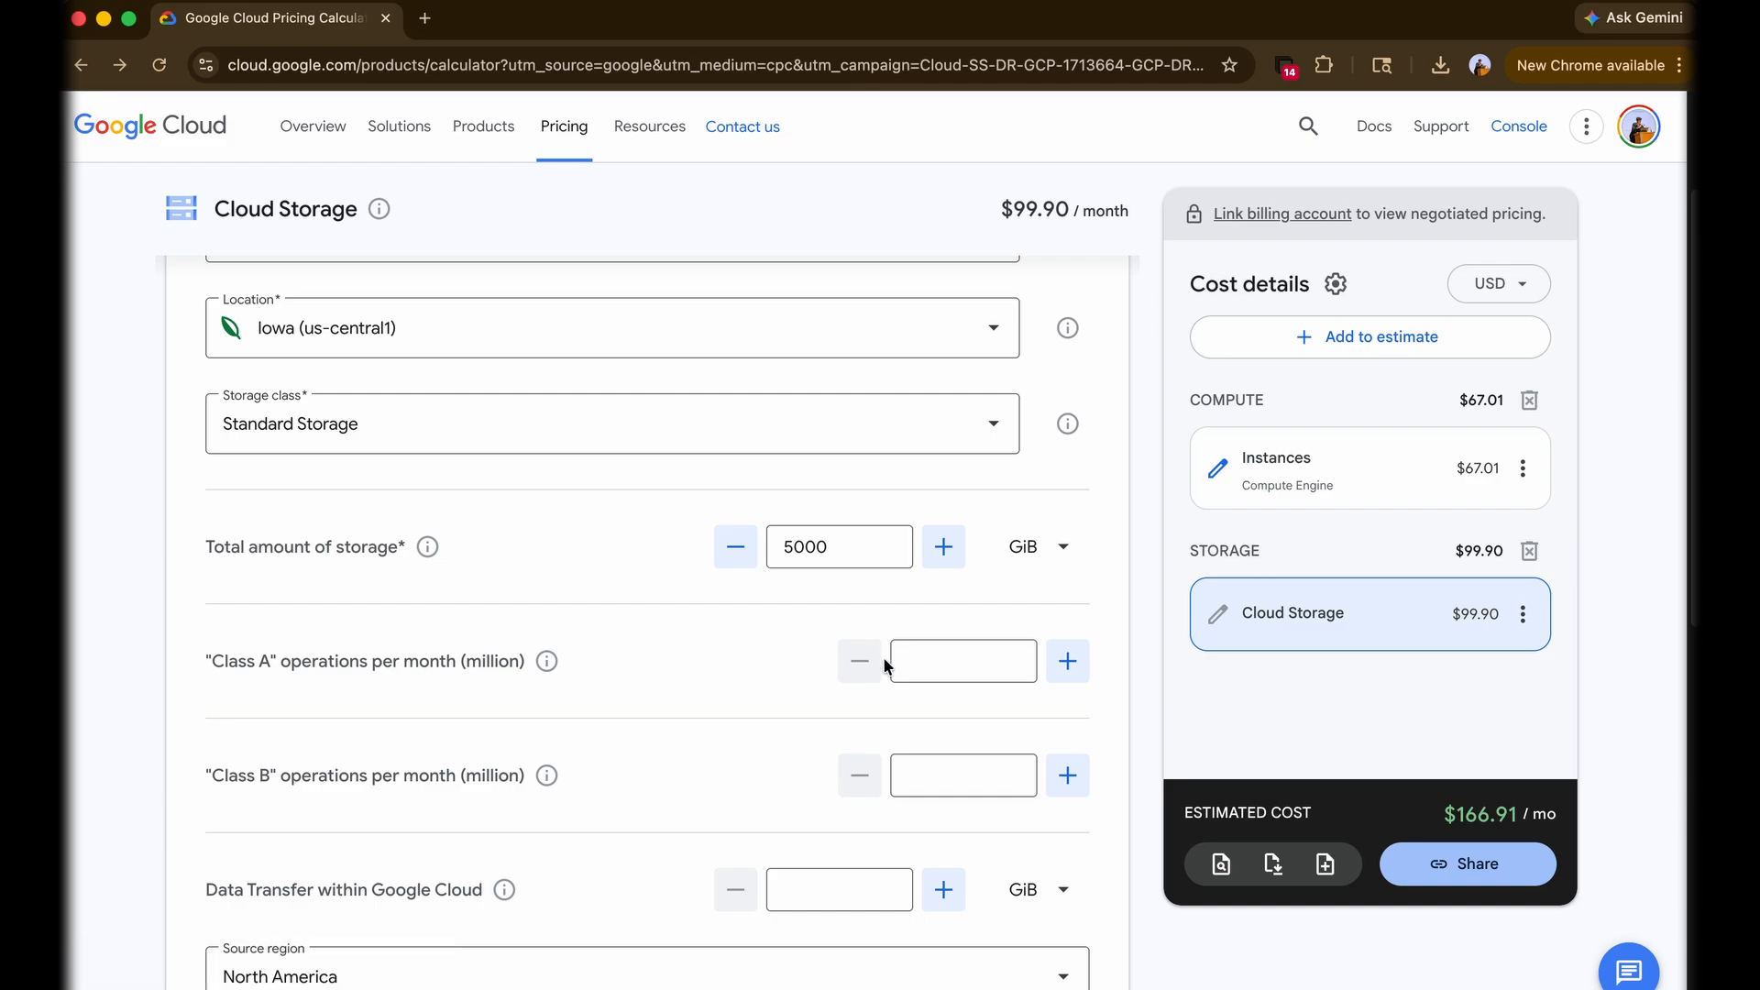
pyautogui.scroll(-5, 1022, 550)
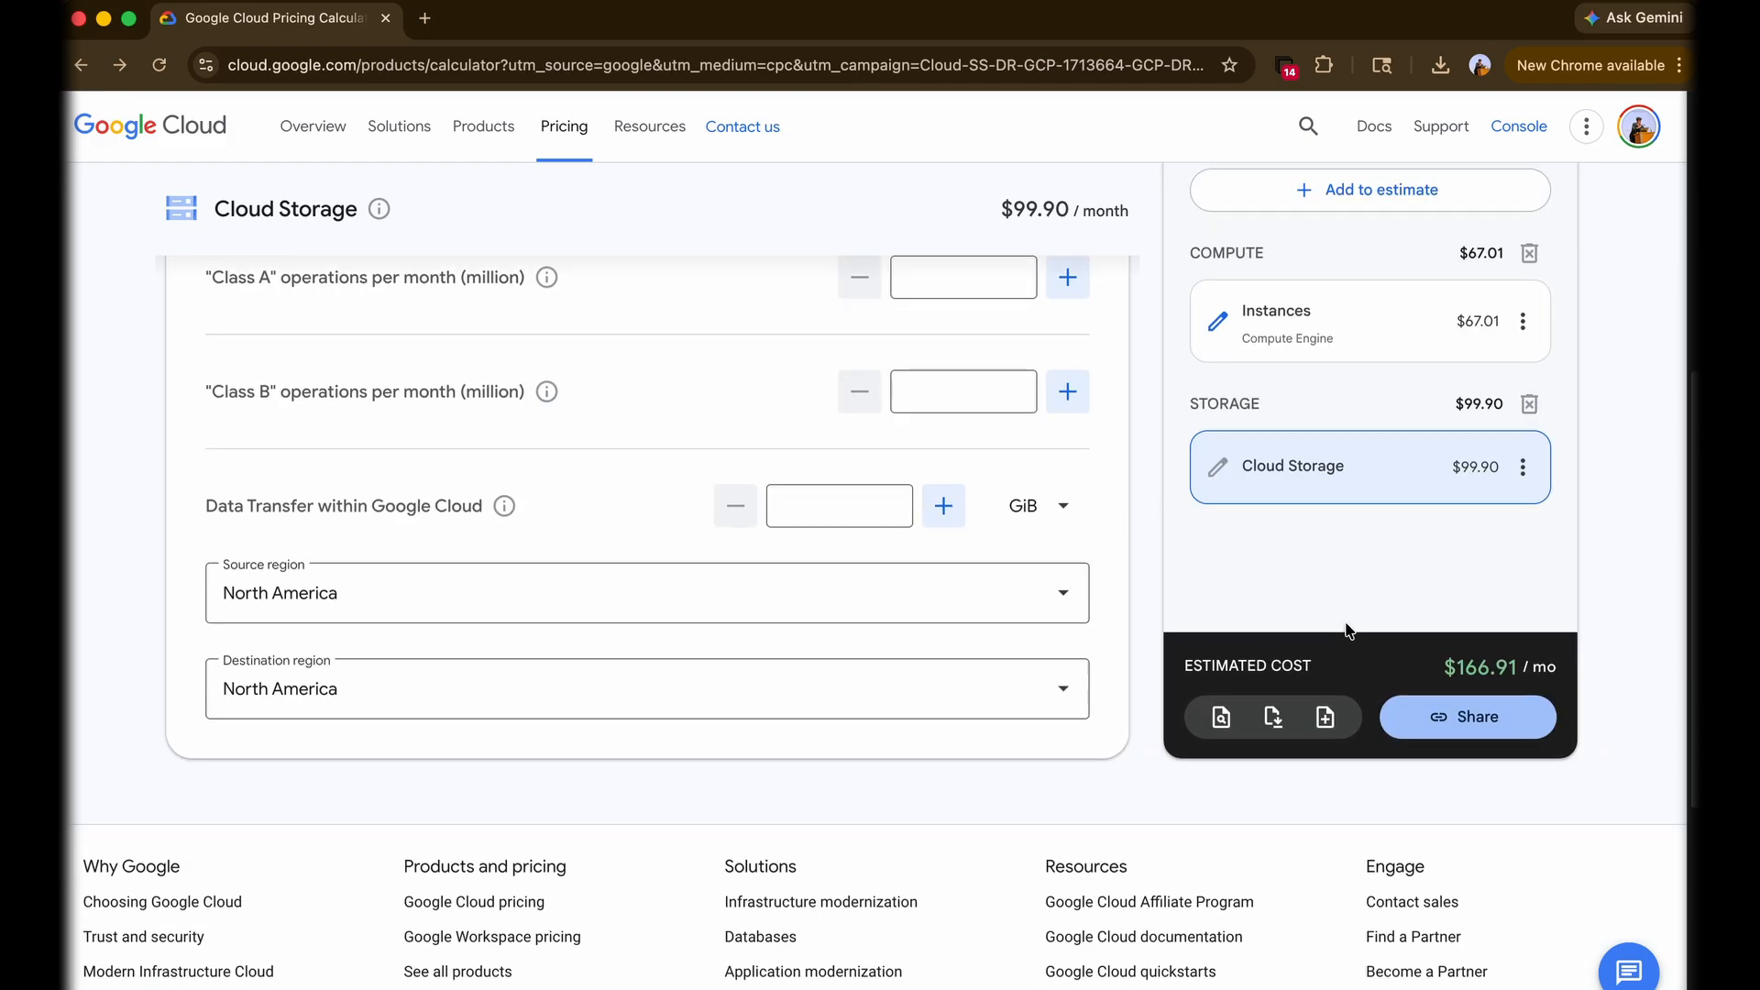
# - Browse the full list of products that can be added to the estimate, and close it without adding any
pyautogui.scroll(6, 1348, 631)
pyautogui.click(1371, 337)
pyautogui.scroll(-5, 1094, 607)
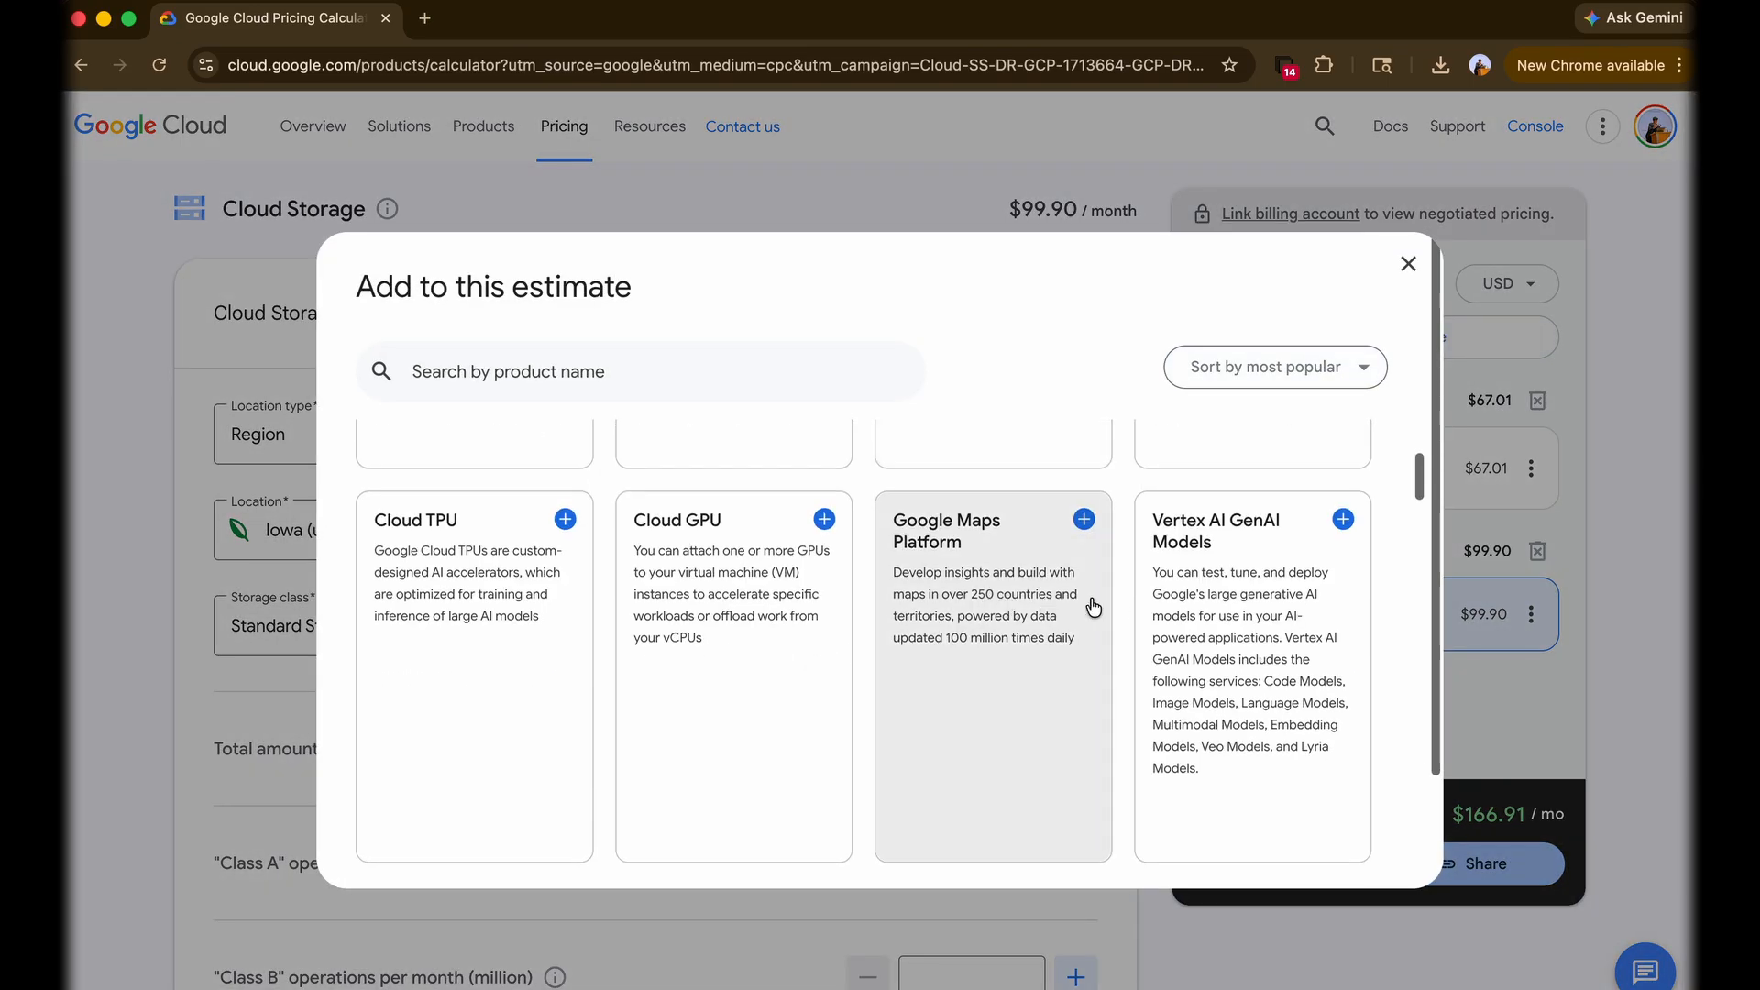
pyautogui.scroll(-15, 1094, 607)
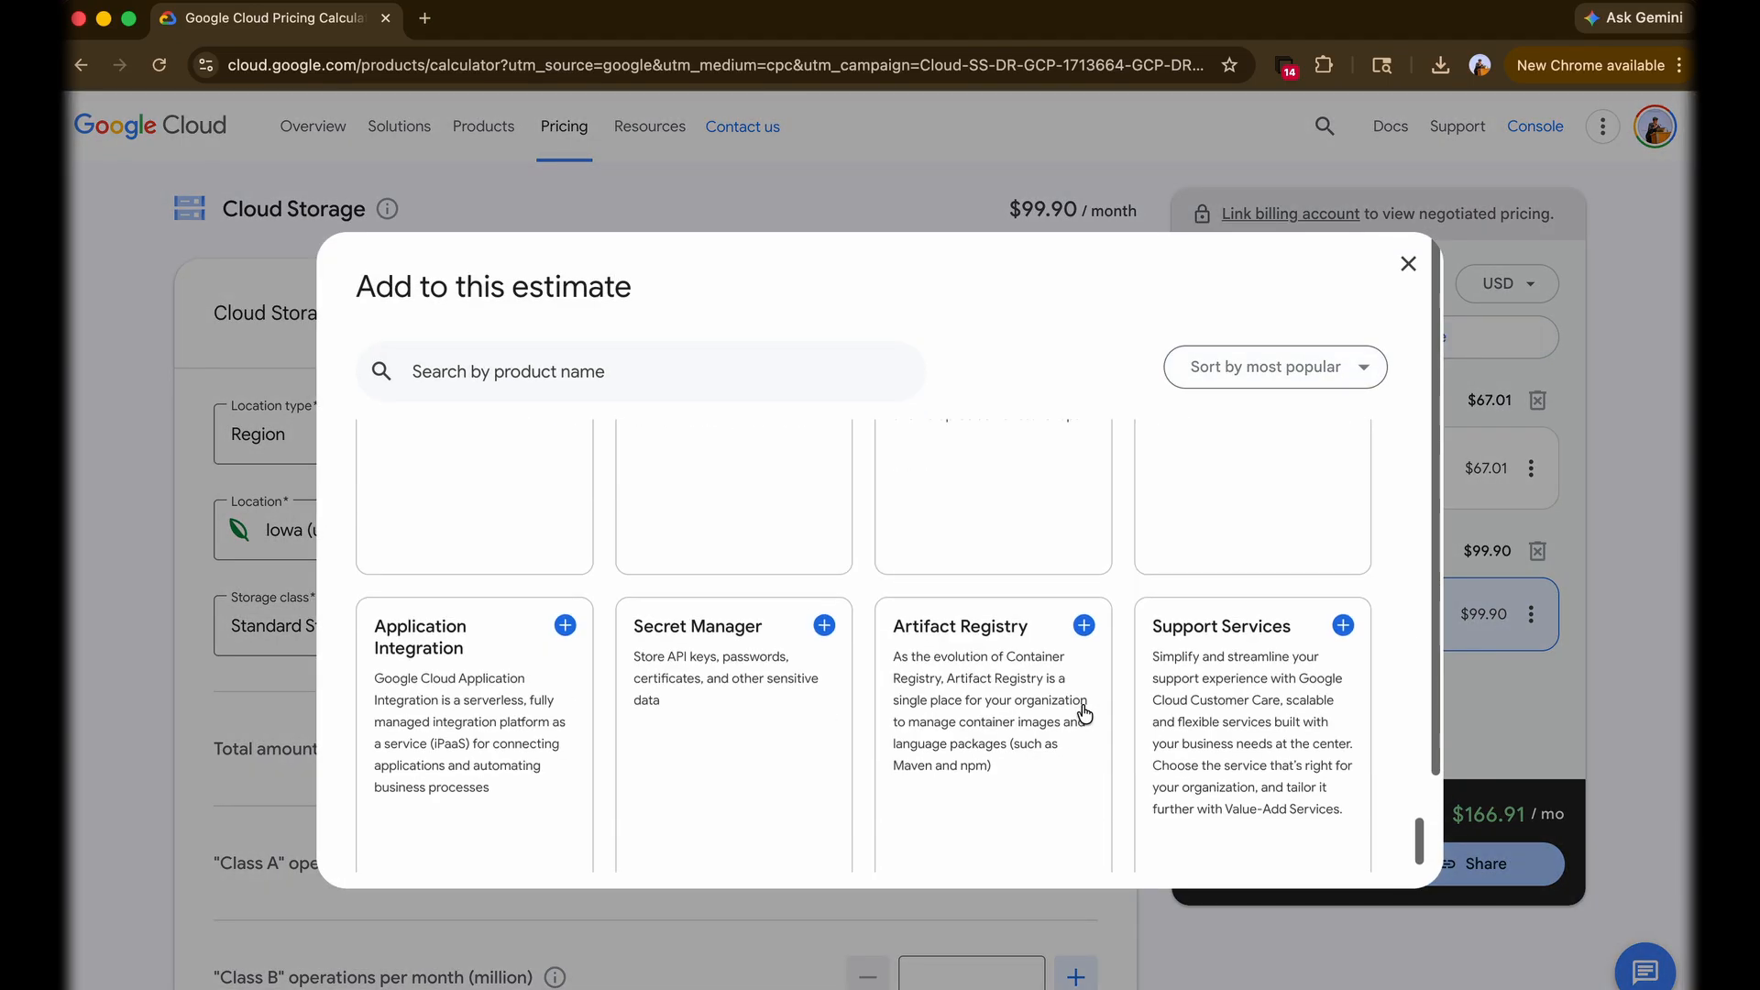
pyautogui.scroll(20, 1084, 713)
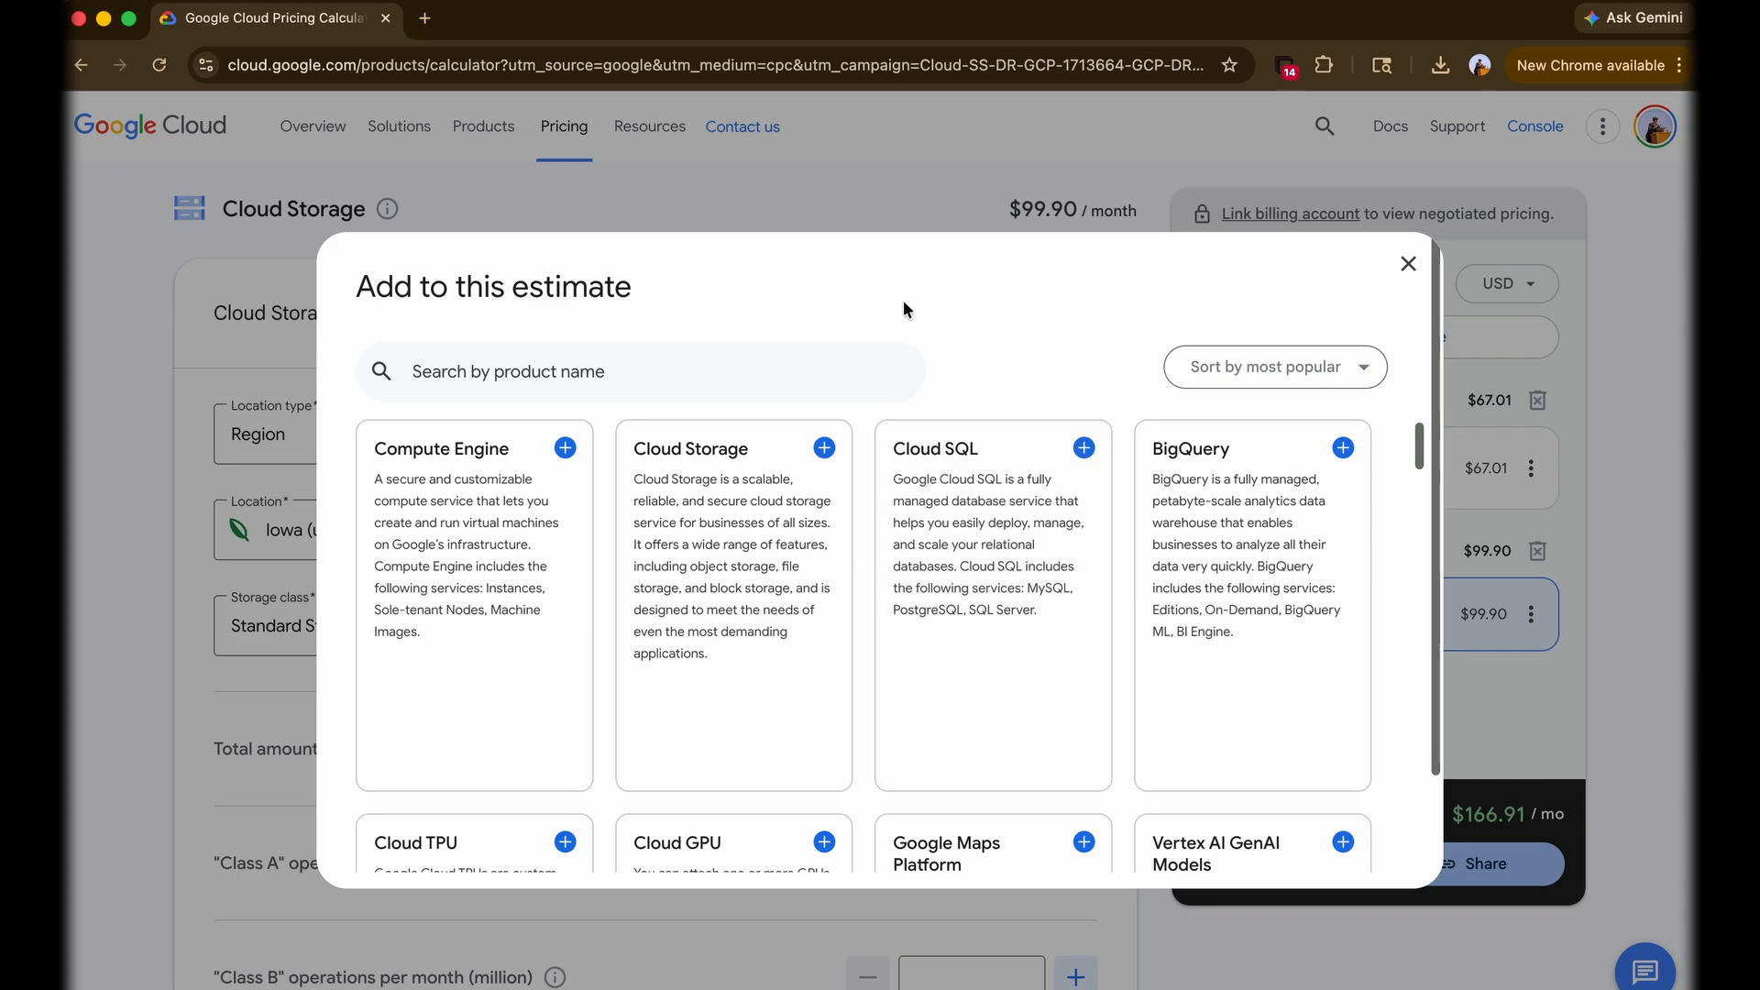
pyautogui.click(1408, 263)
# - Reopen the Compute Engine Instances item and set its committed use discount to Resource-based CUD - 3 years
pyautogui.click(1422, 498)
pyautogui.scroll(-5, 738, 704)
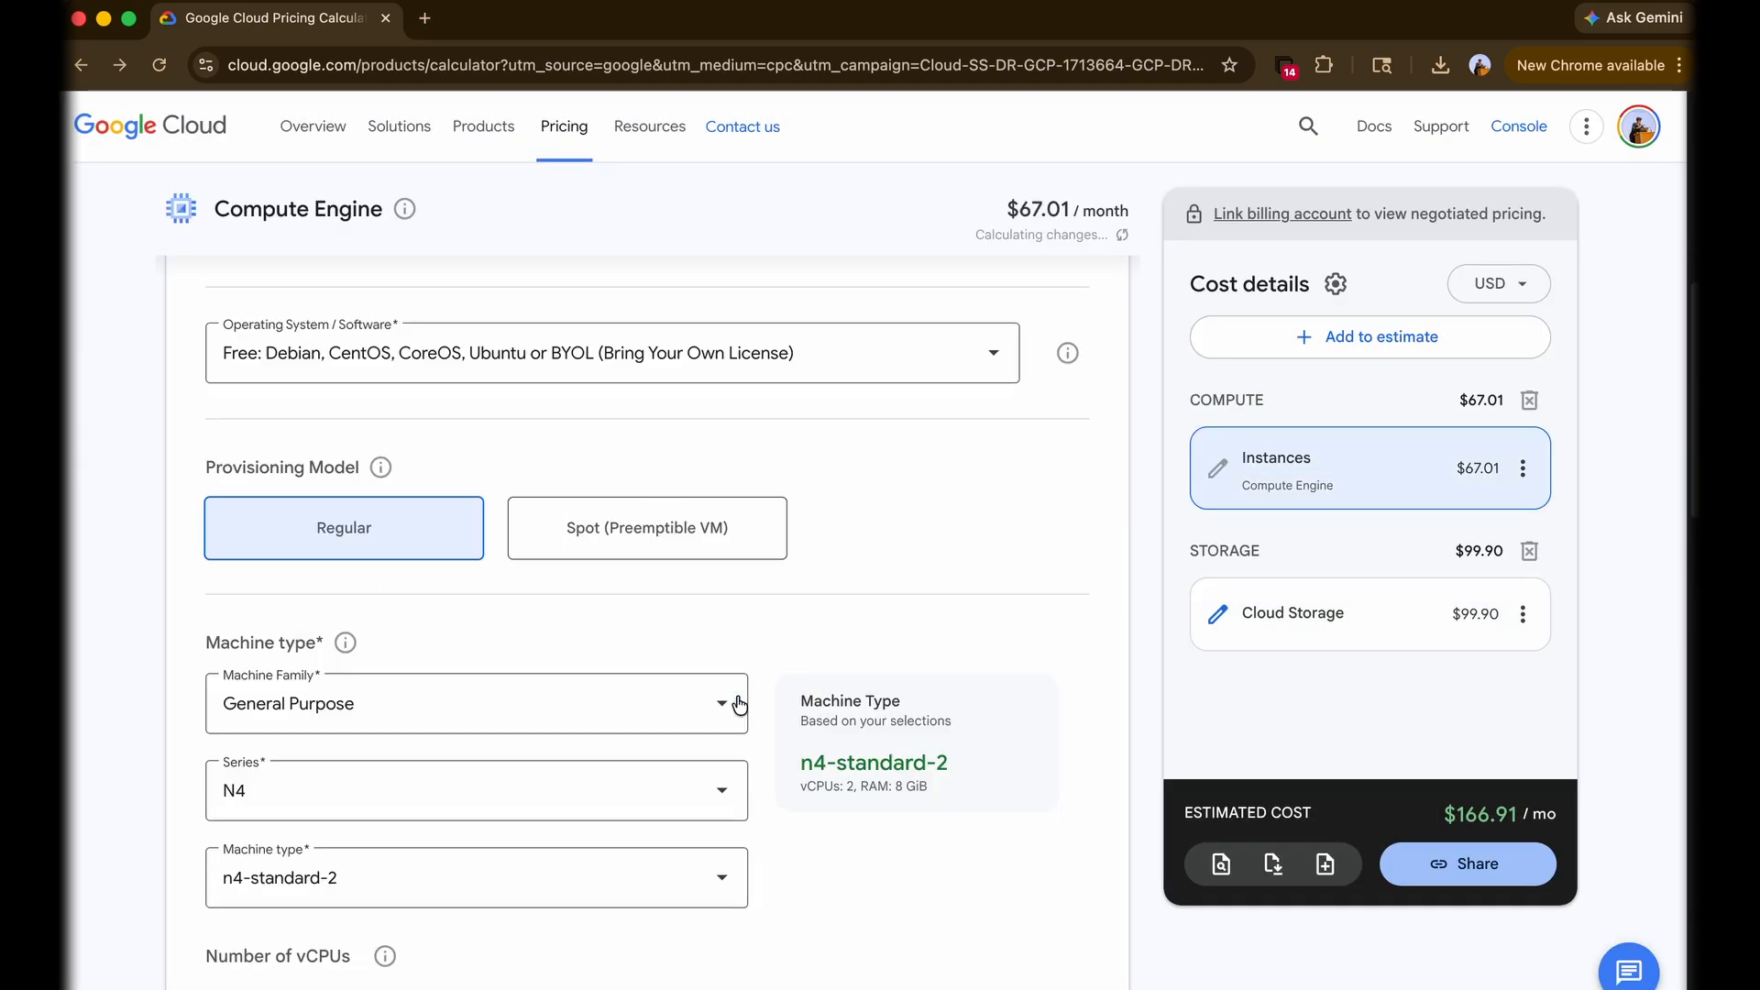
pyautogui.scroll(-15, 739, 704)
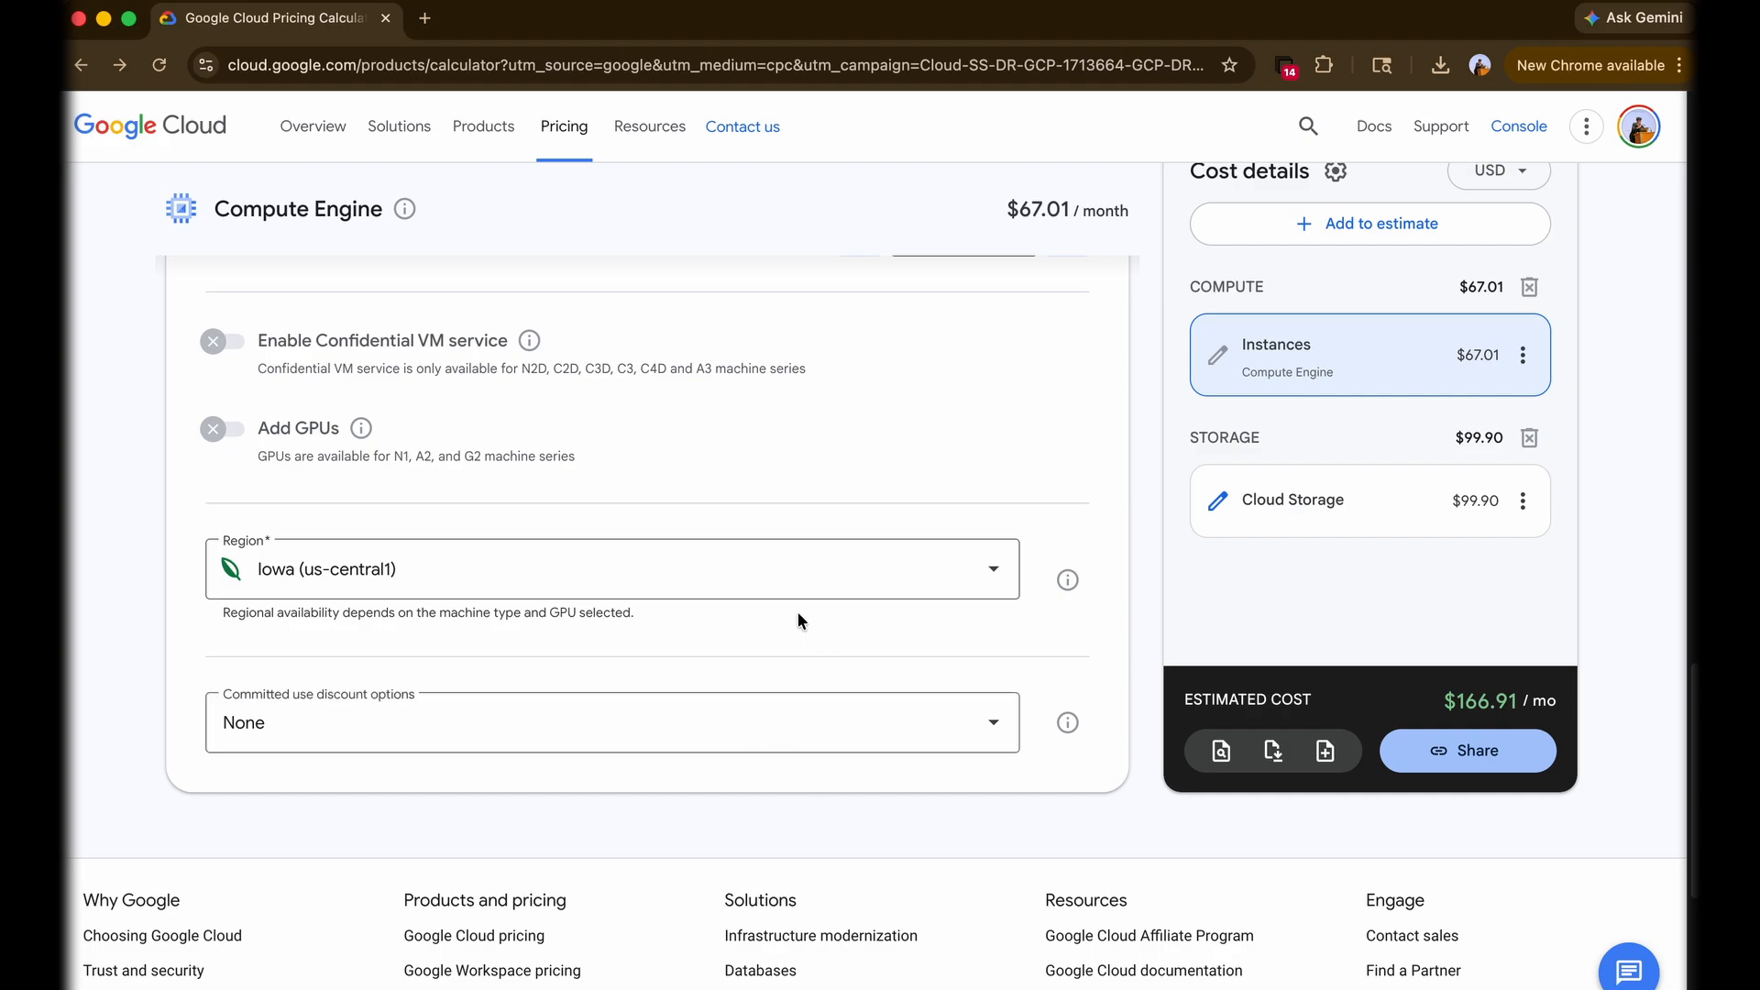
pyautogui.scroll(-2, 798, 621)
pyautogui.click(371, 550)
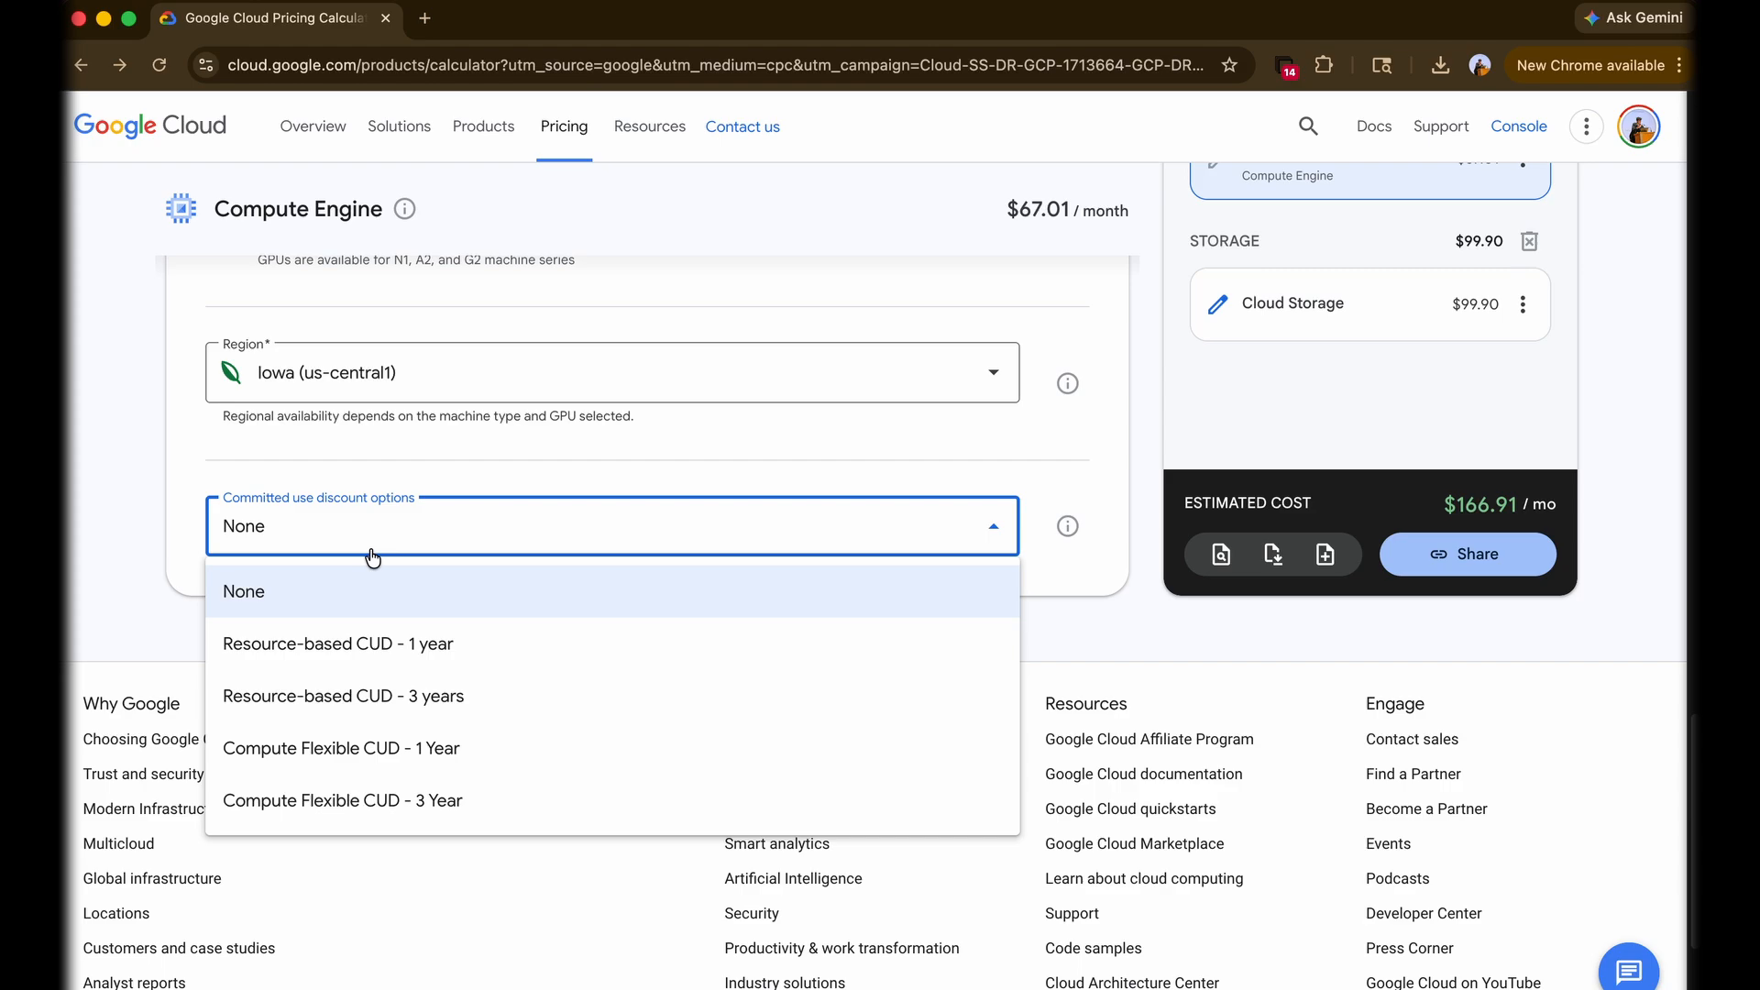
pyautogui.click(451, 707)
pyautogui.scroll(2, 788, 709)
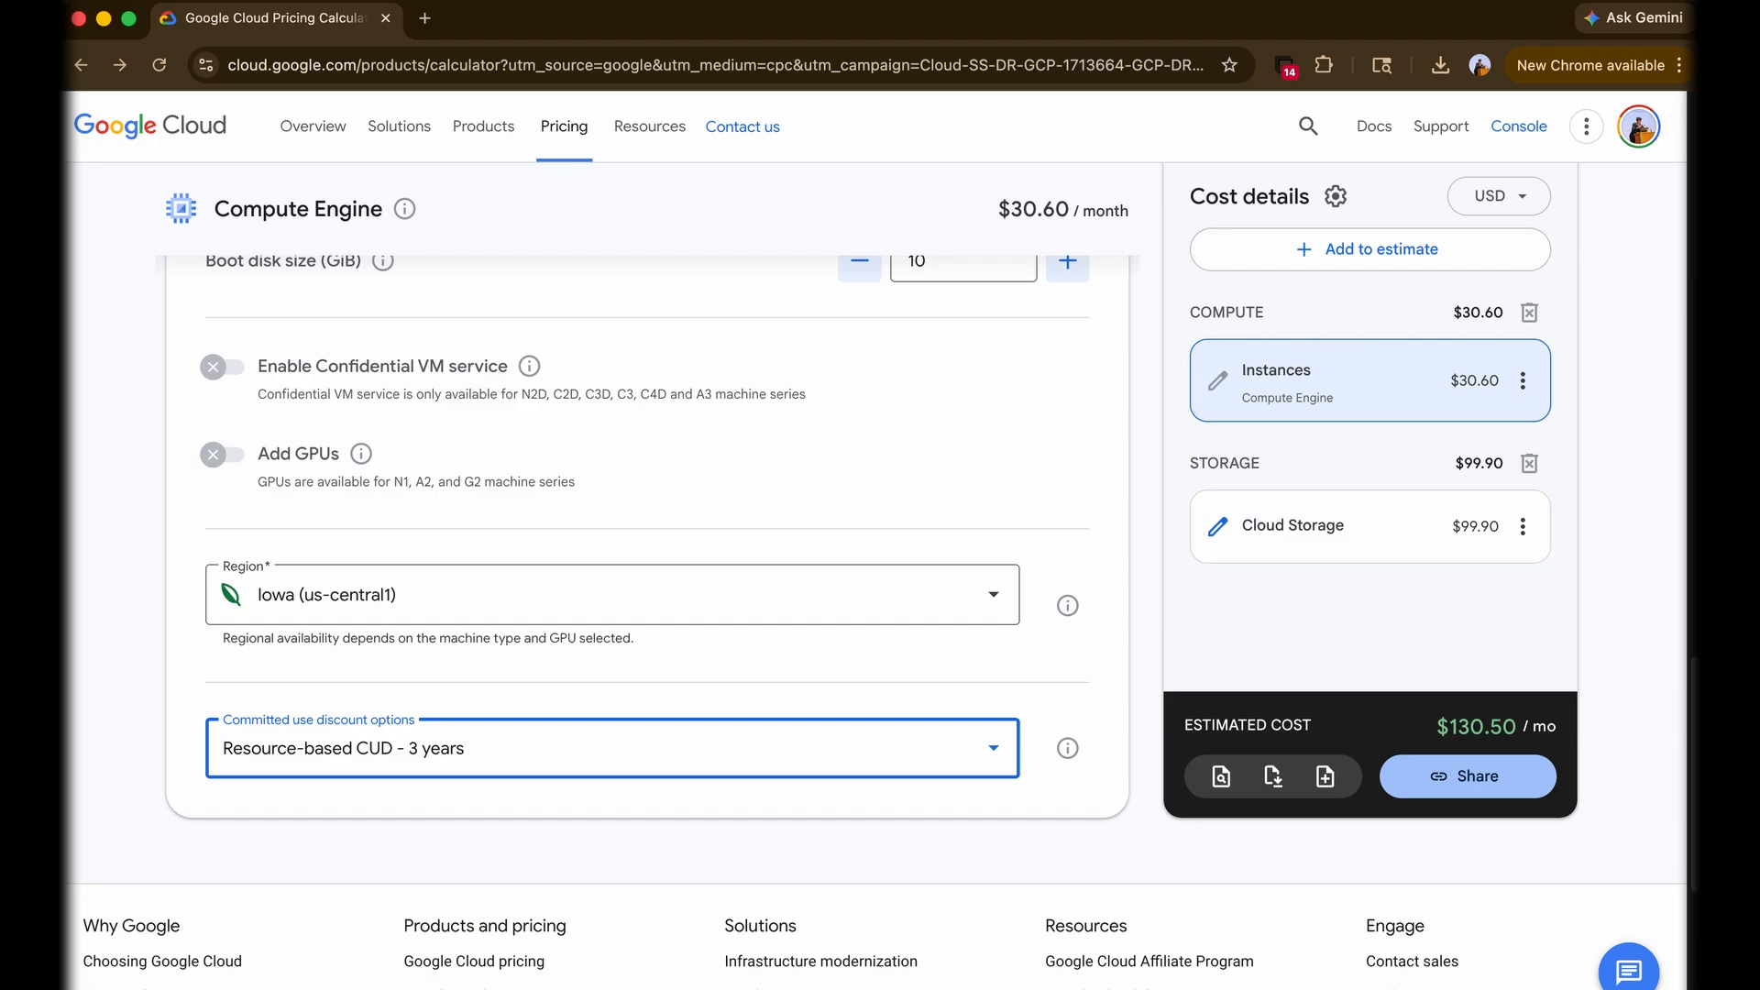
# - Duplicate the Compute Engine Instances item in the estimate
pyautogui.scroll(10, 1382, 664)
pyautogui.click(1517, 468)
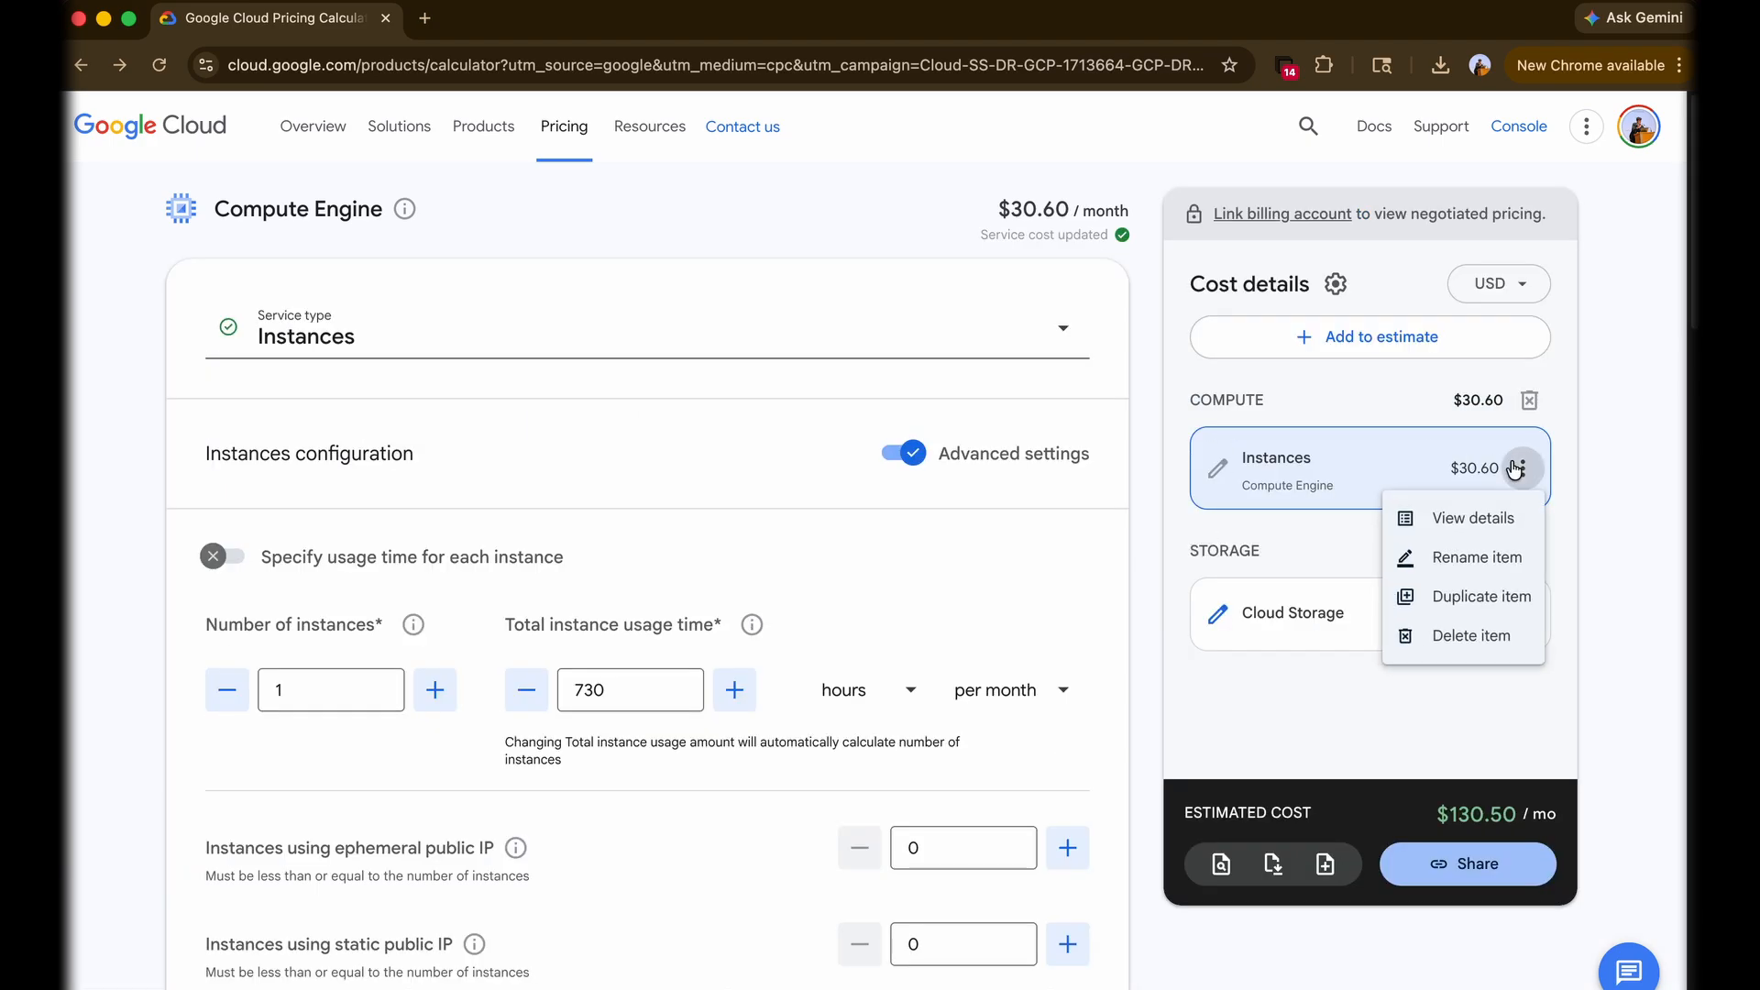
pyautogui.click(1505, 597)
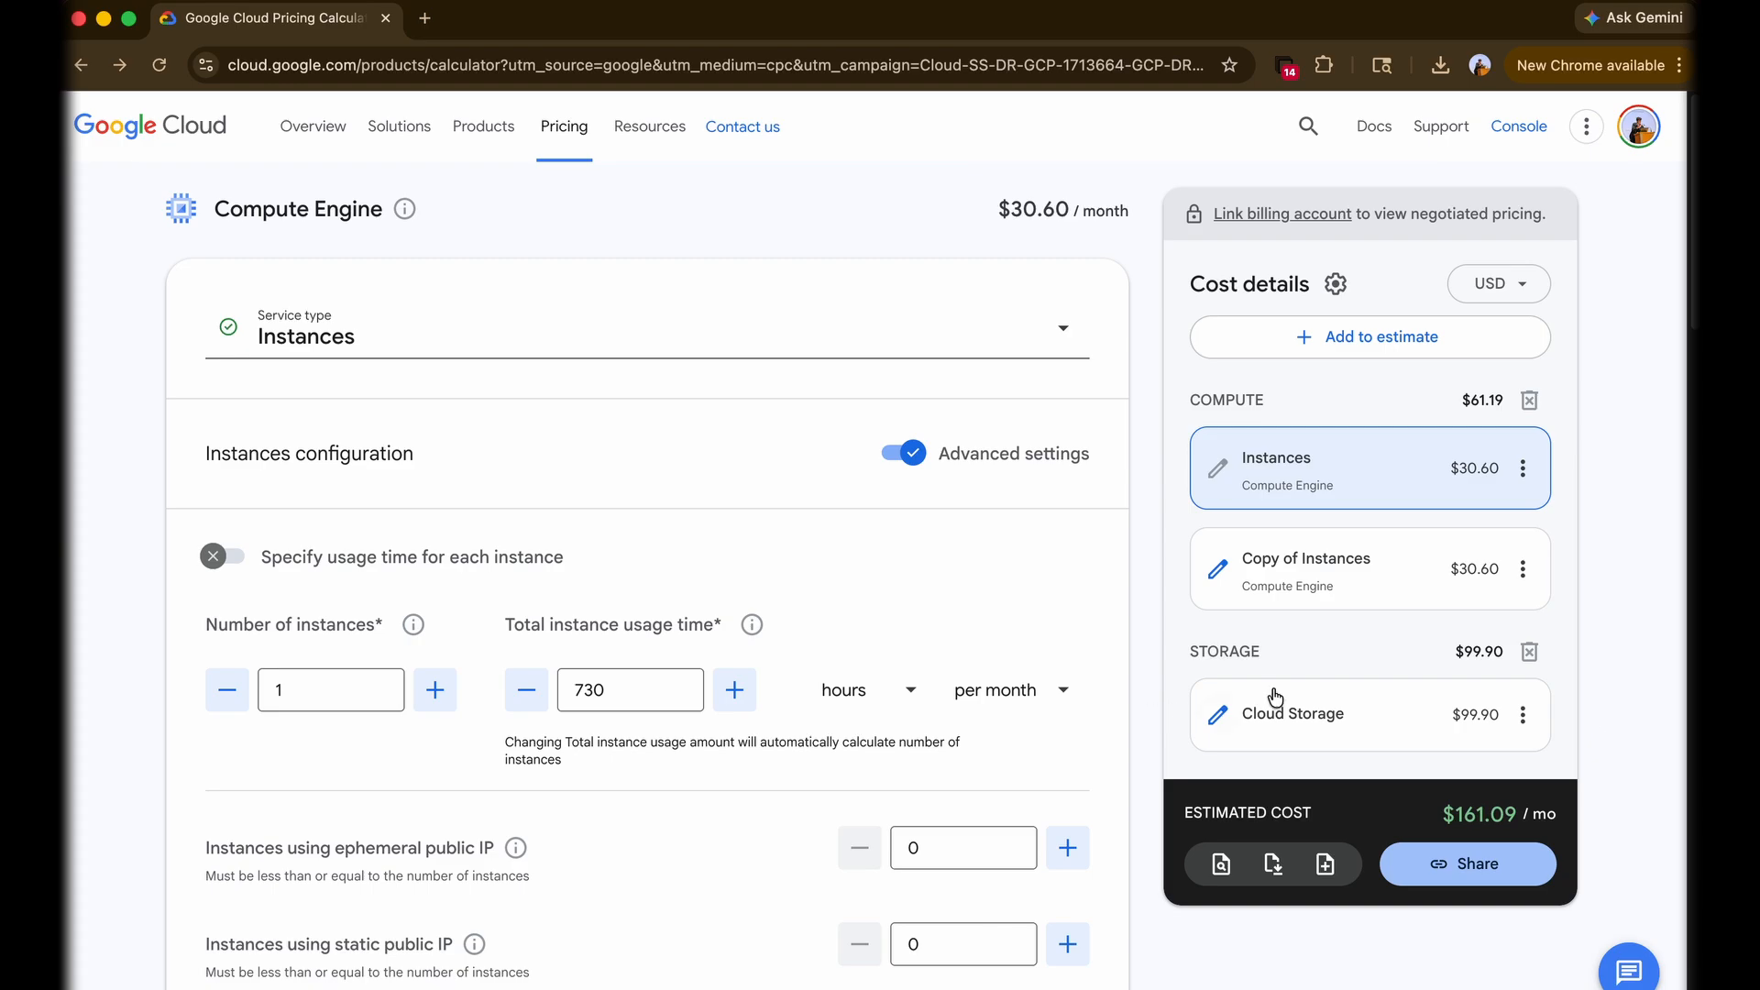
# - Open the duplicated Instances item for editing and review its instance, public IP, operating system and provisioning settings
pyautogui.click(1379, 551)
pyautogui.click(1411, 587)
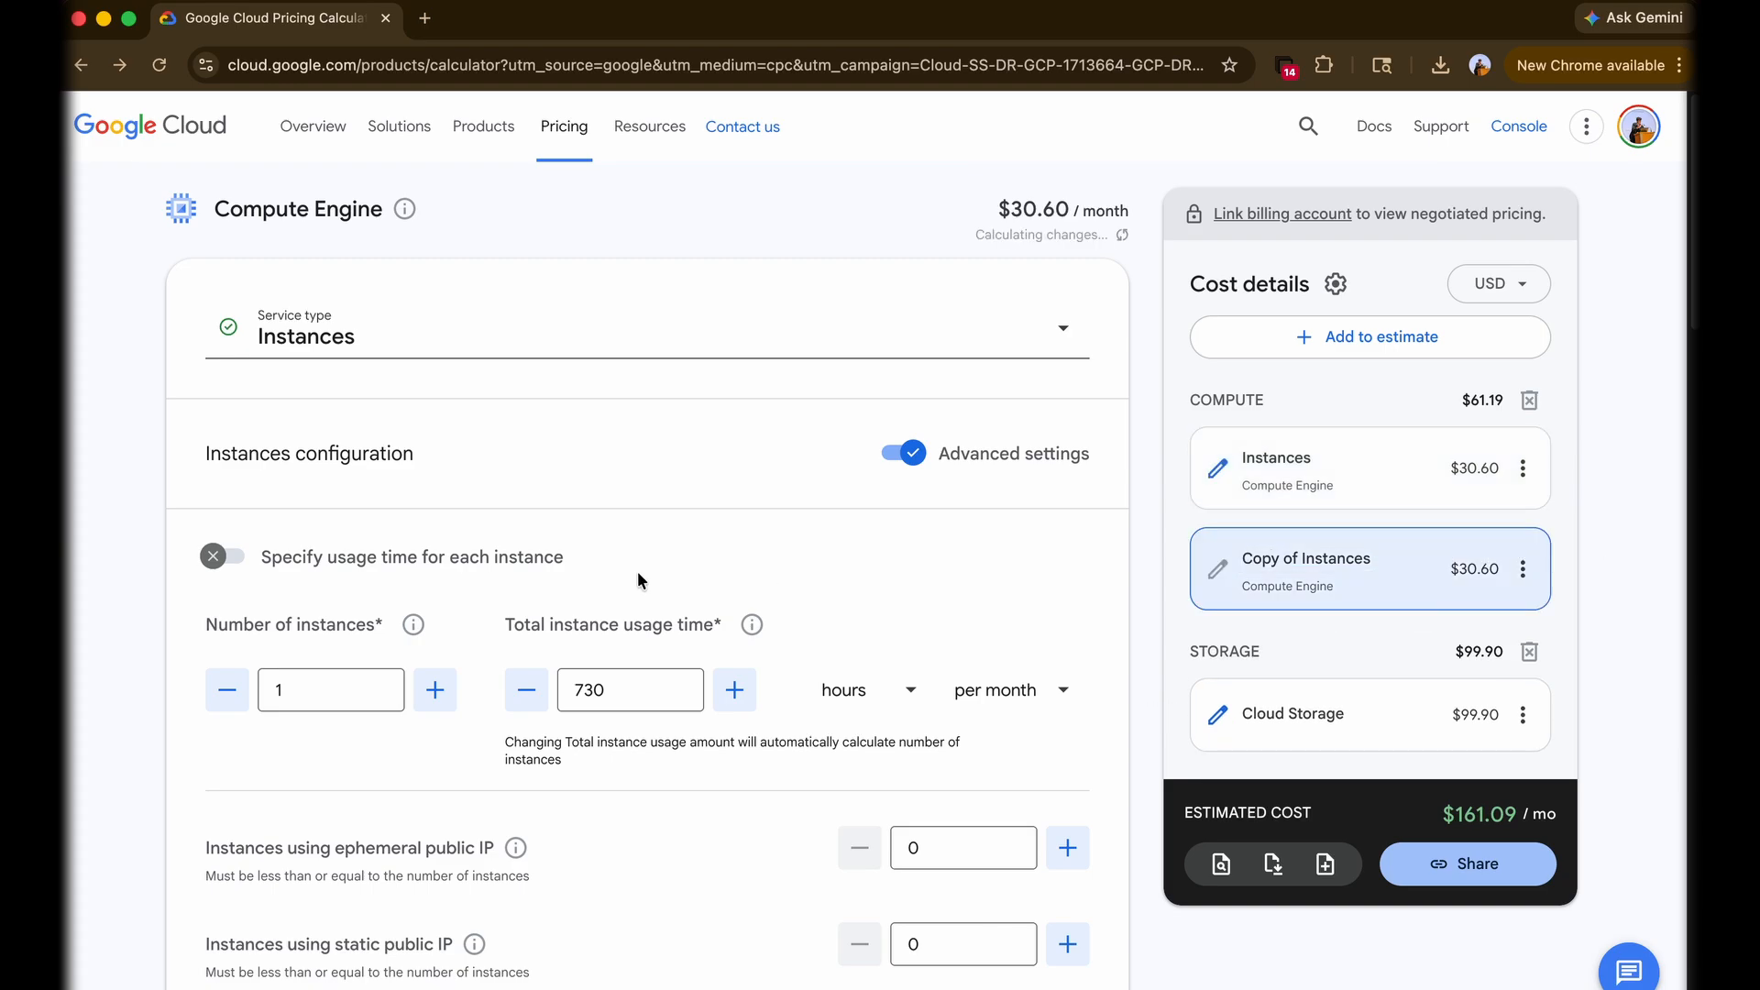
pyautogui.scroll(-5, 949, 568)
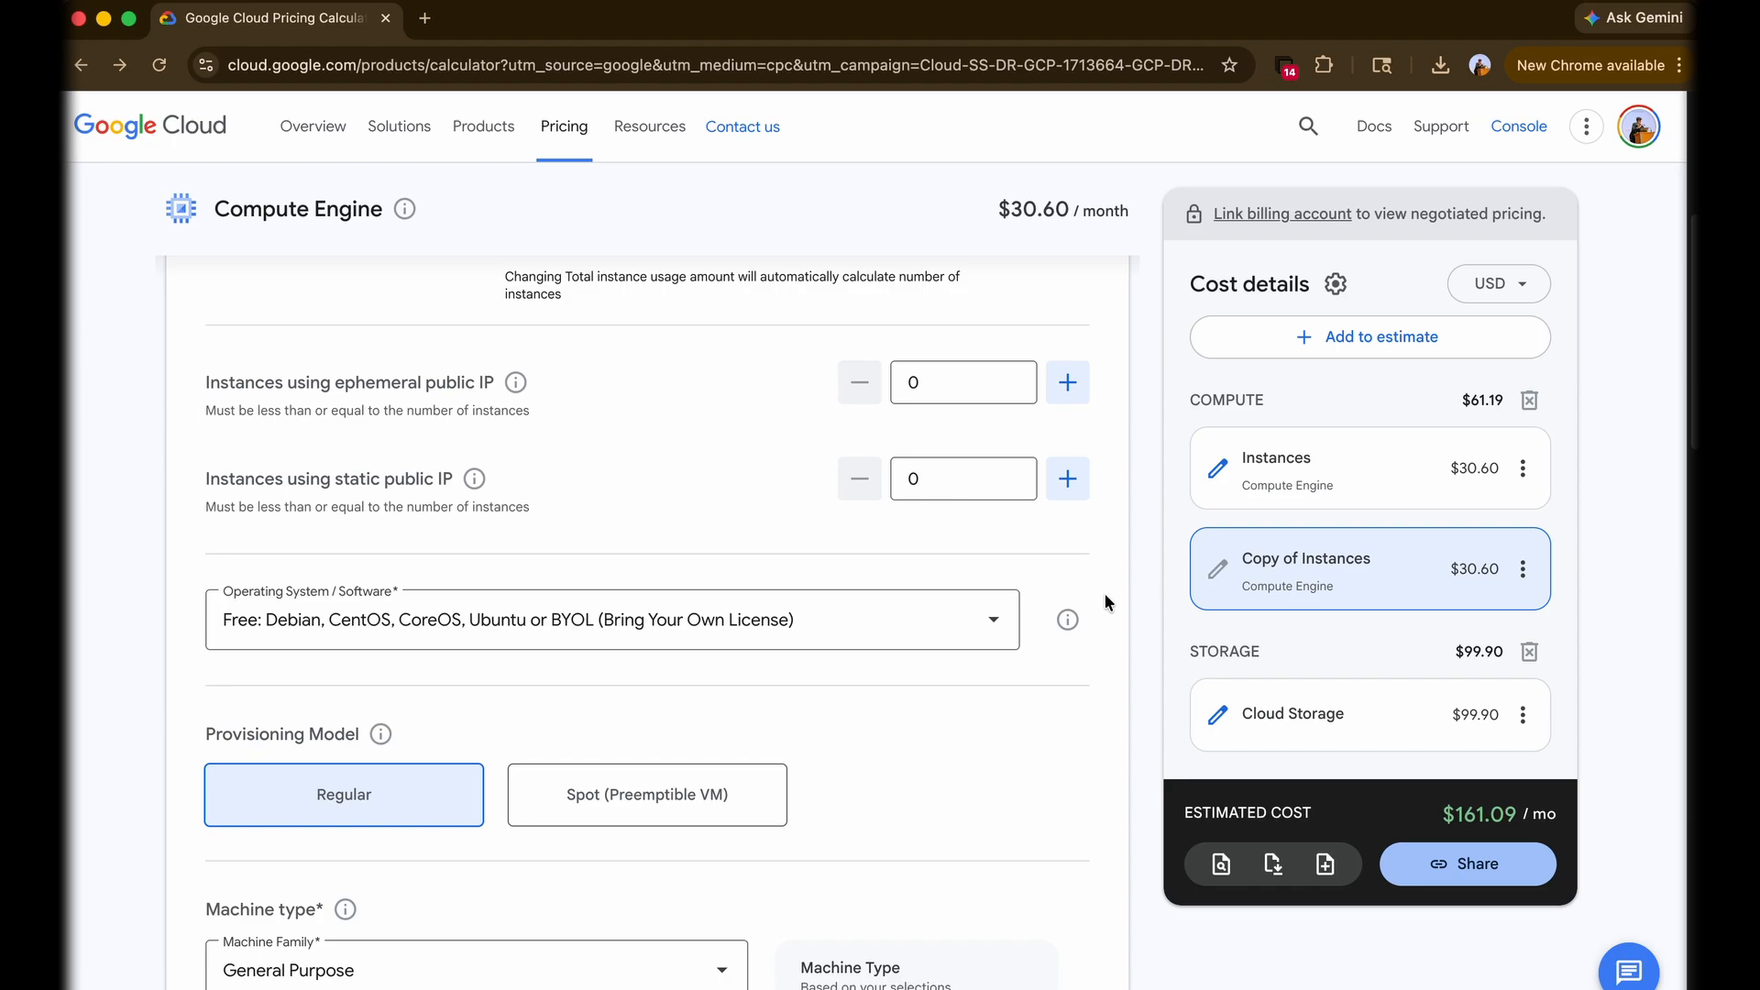
pyautogui.scroll(5, 1093, 509)
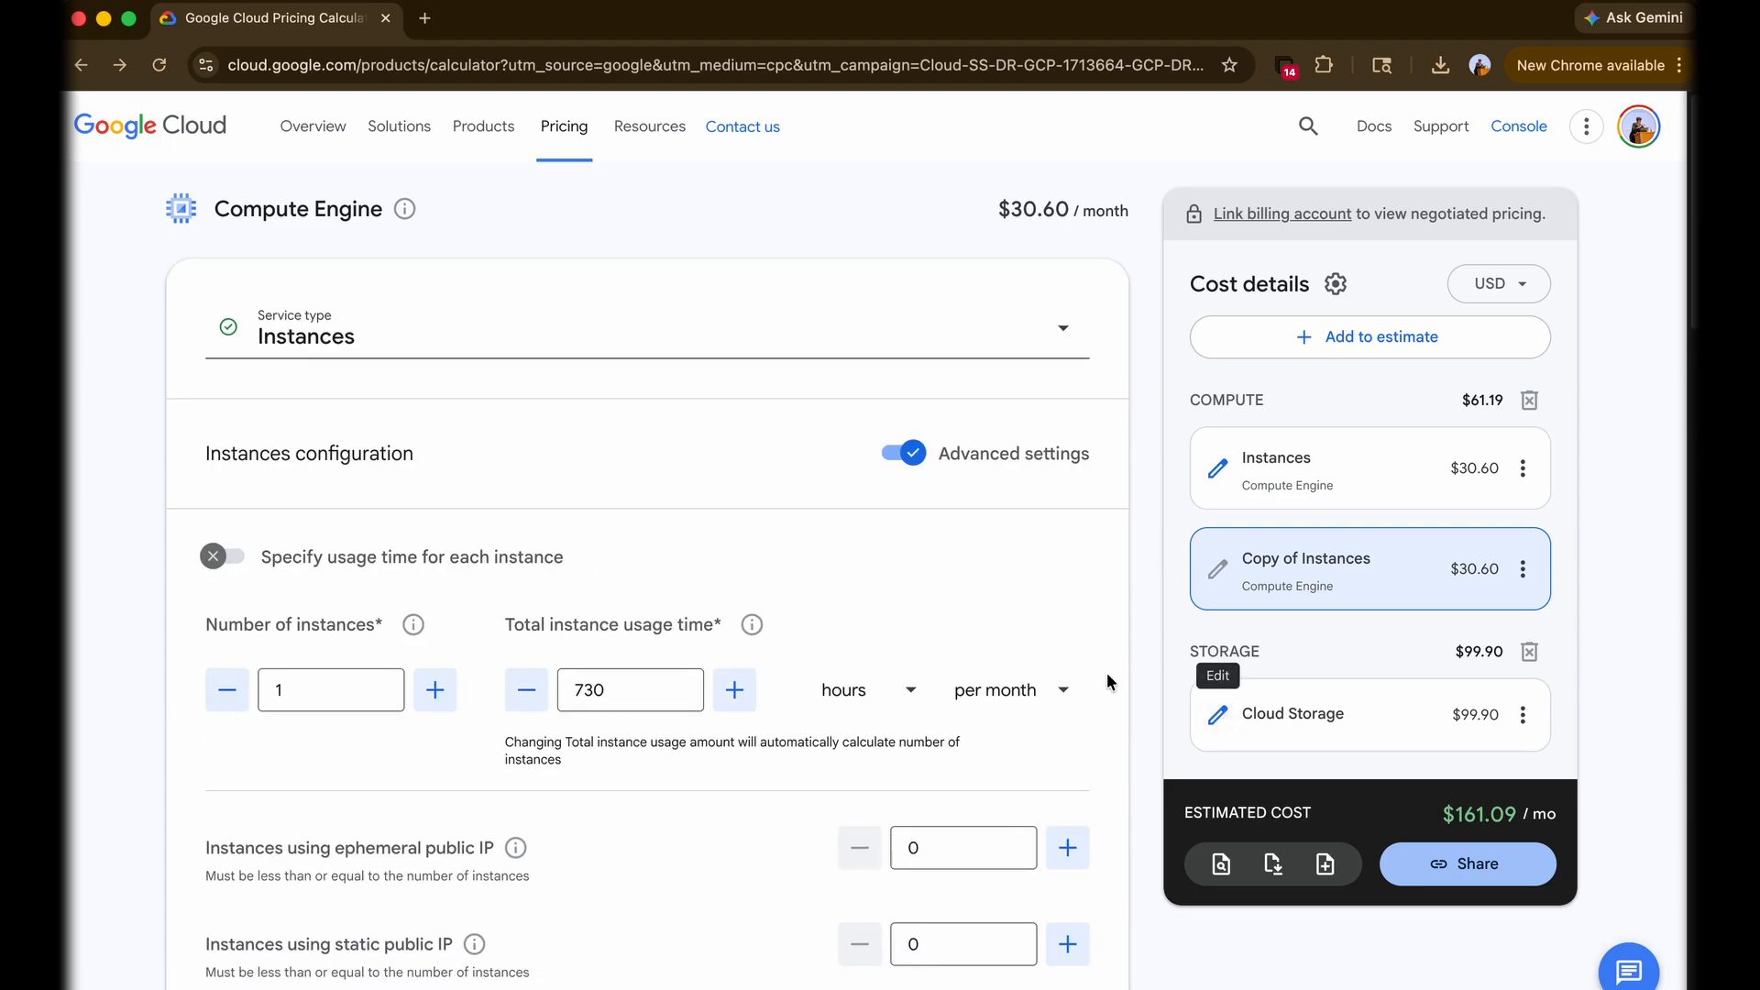